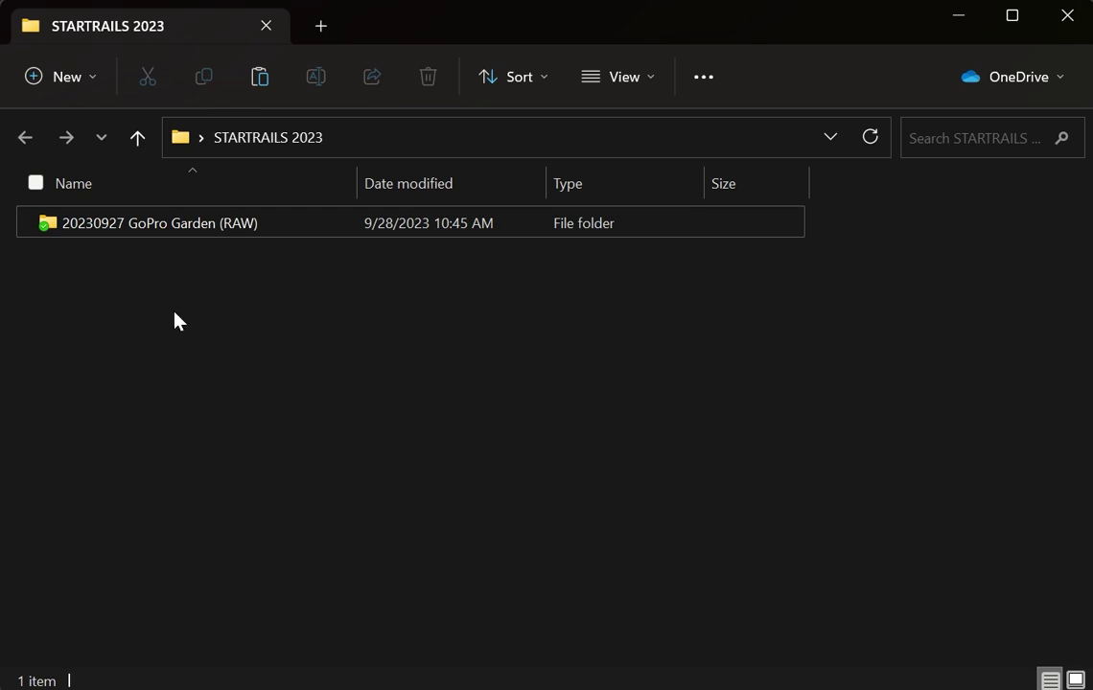
Look through the photos in the 20230927 GoPro Garden (RAW) folder, then return to the STARTRAILS 2023 folder
{"action": "mouse_move", "coordinate": [56, 223]}
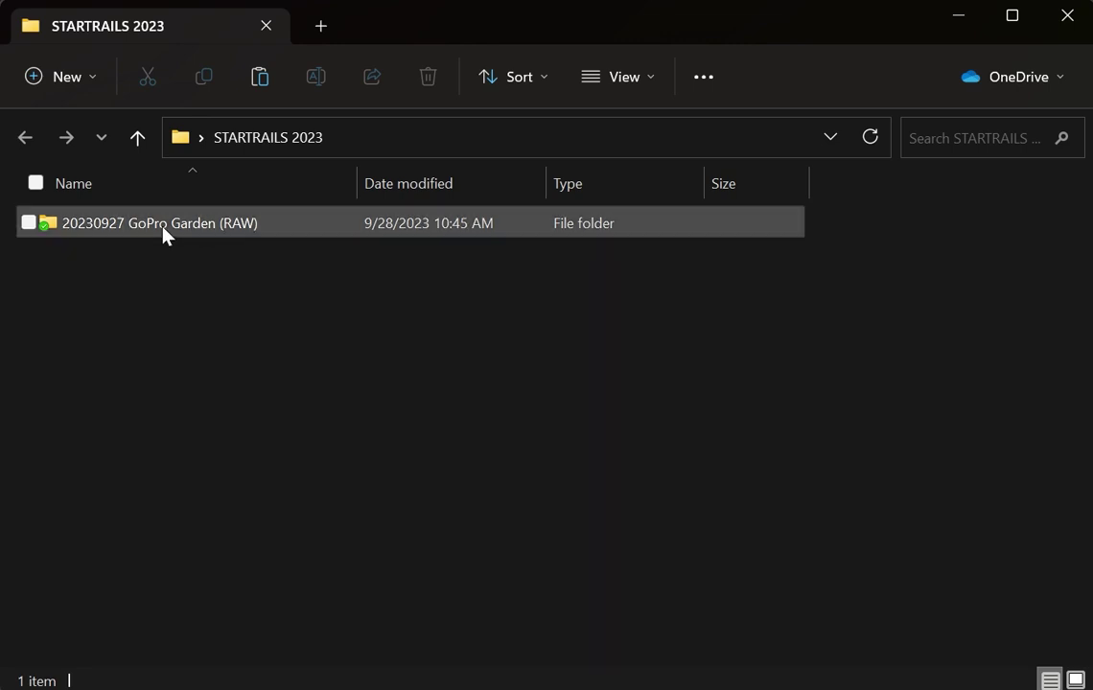
{"action": "double_click", "coordinate": [115, 237]}
{"action": "scroll", "coordinate": [323, 348], "scroll_direction": "down", "scroll_amount": 1}
{"action": "scroll", "coordinate": [323, 348], "scroll_direction": "down", "scroll_amount": 10}
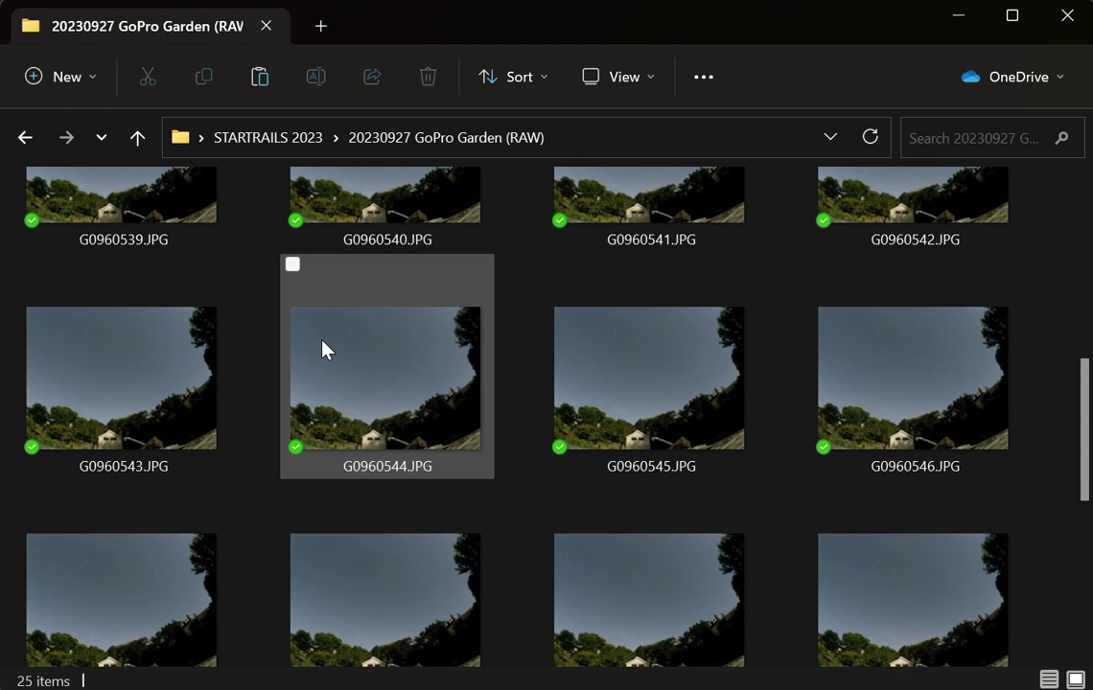
{"action": "scroll", "coordinate": [323, 348], "scroll_direction": "up", "scroll_amount": 10}
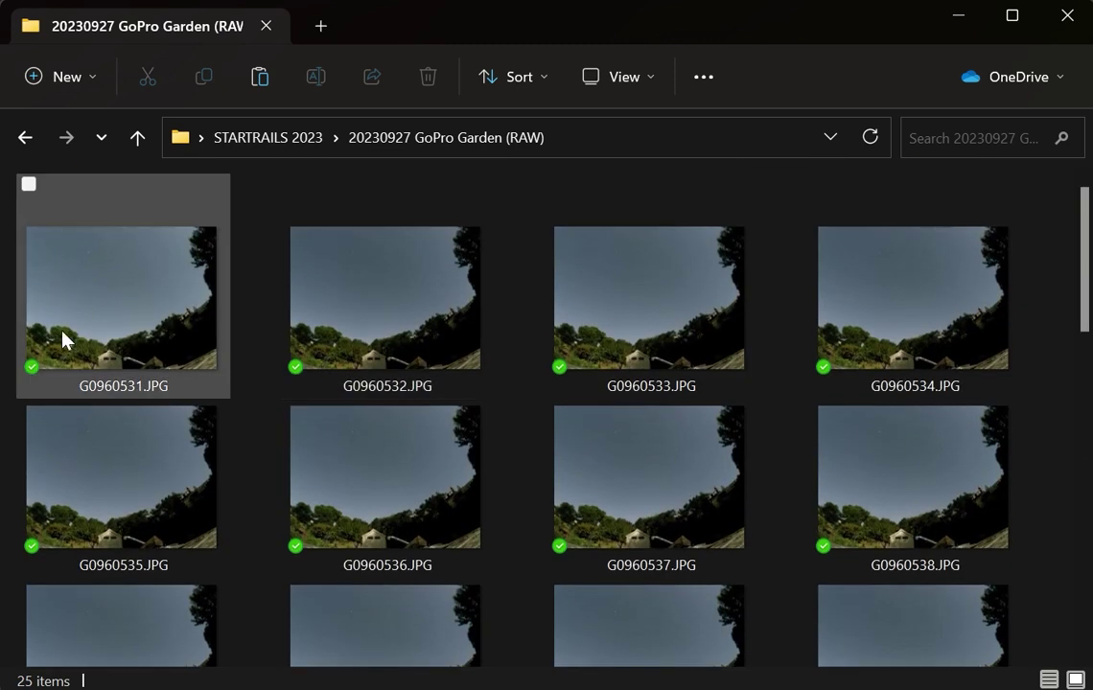
{"action": "mouse_move", "coordinate": [215, 346]}
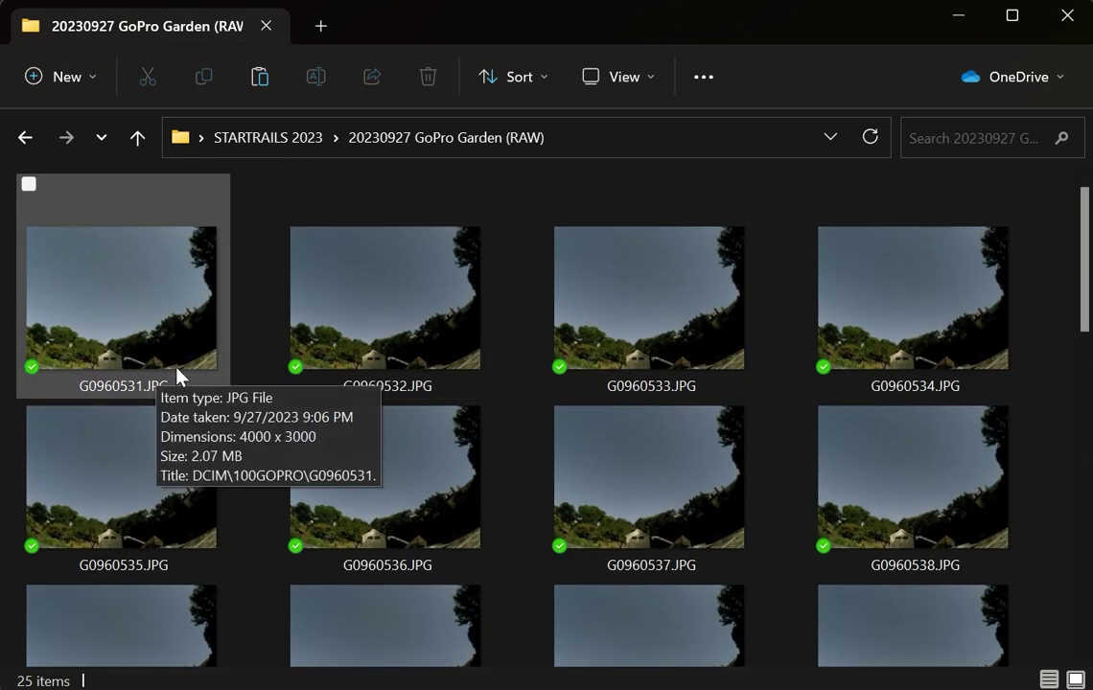
{"action": "left_click", "coordinate": [271, 146]}
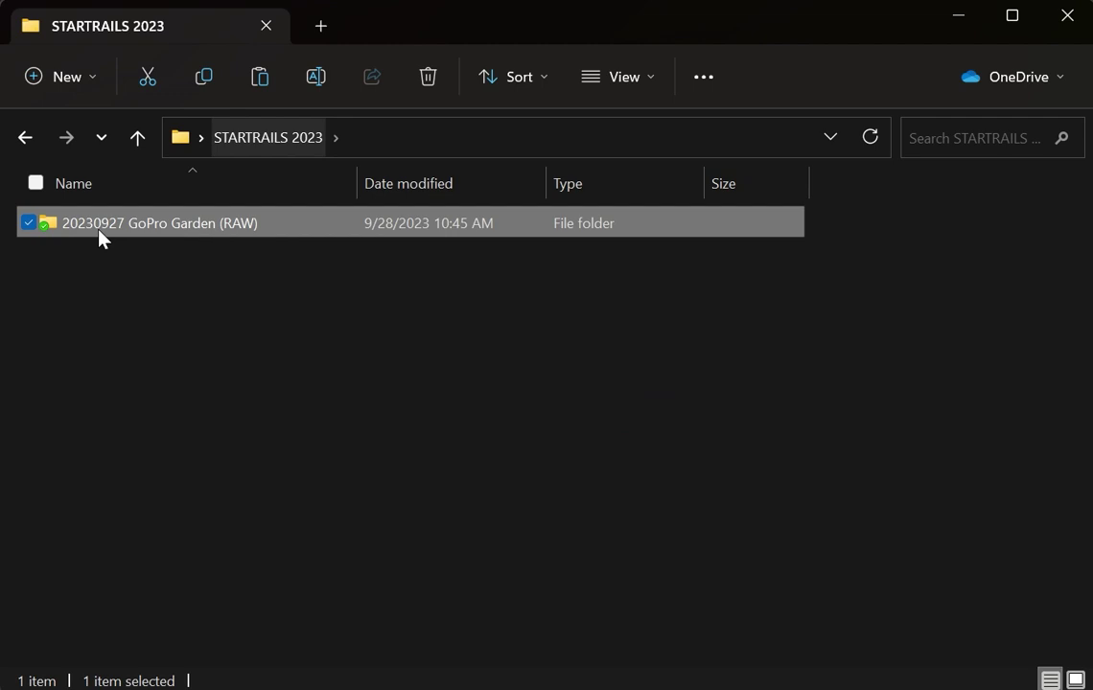
{"action": "mouse_move", "coordinate": [63, 231]}
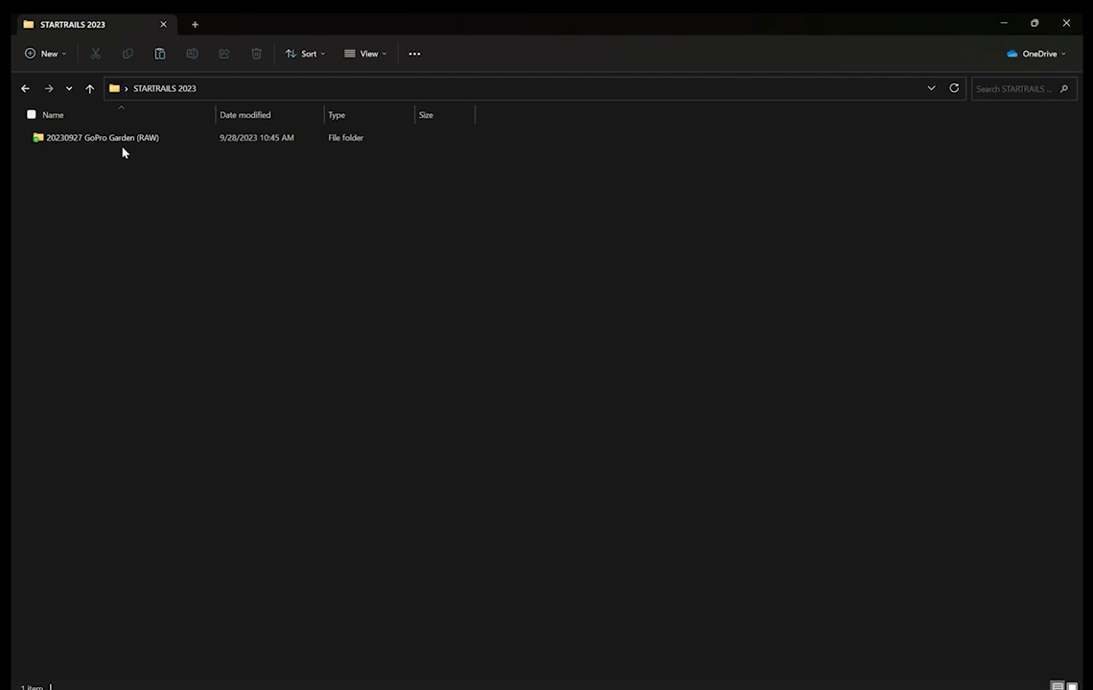
View G0960531.JPG from the 20230927 GoPro Garden (RAW) folder at full size and page through the sequence to G0960550.JPG
{"action": "double_click", "coordinate": [122, 149]}
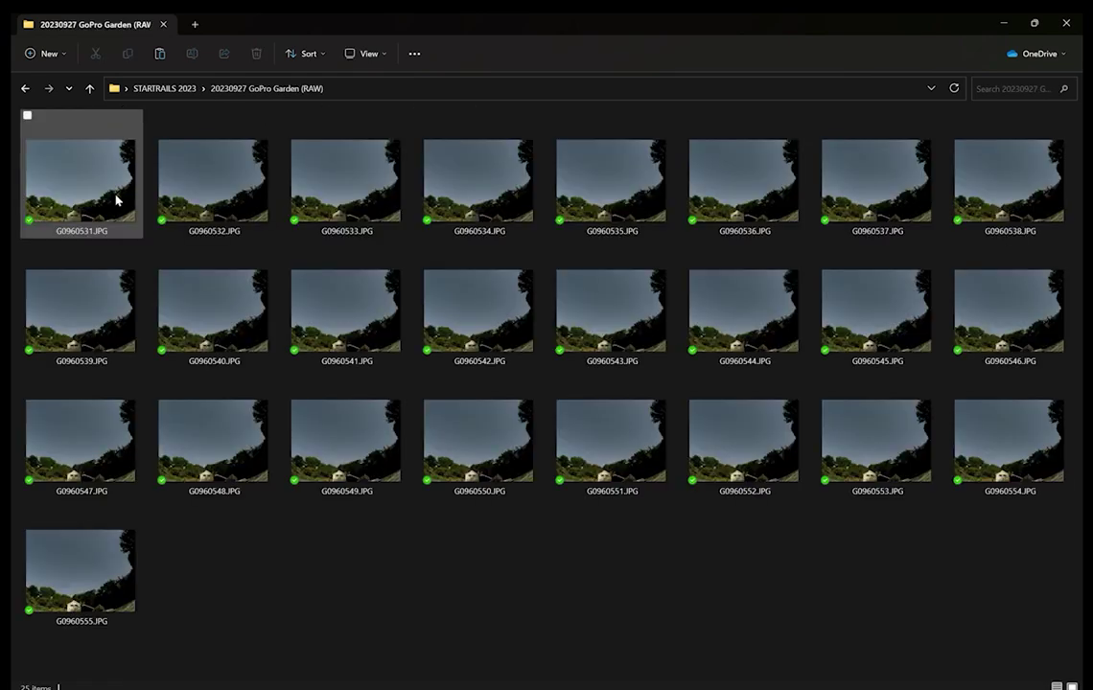
{"action": "double_click", "coordinate": [116, 200]}
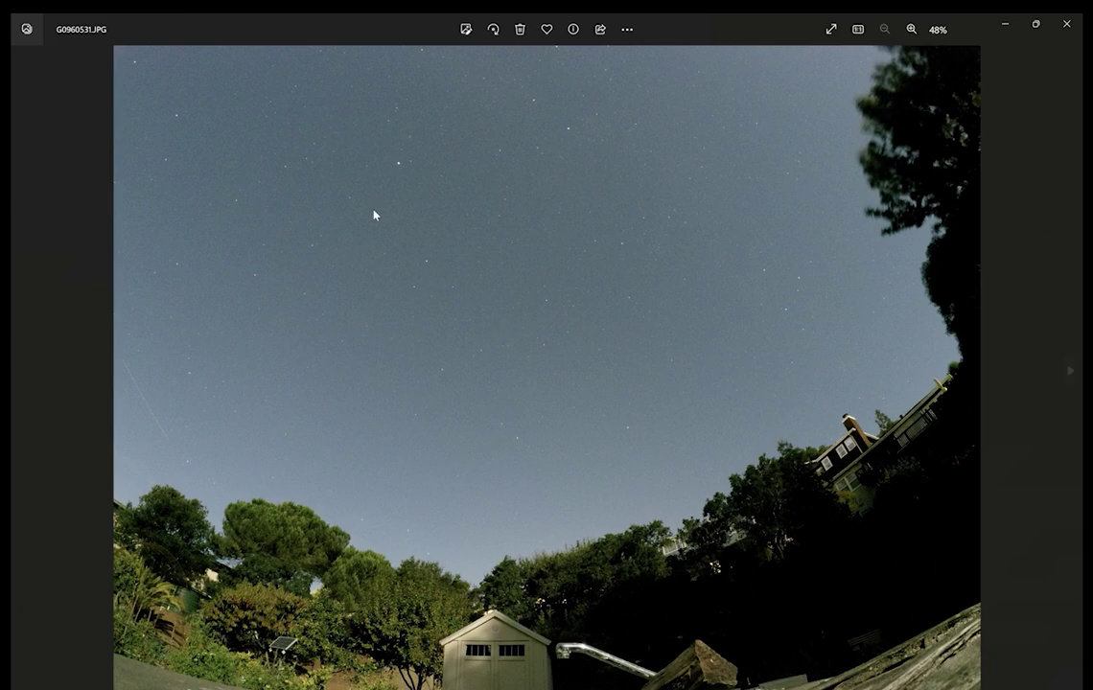
{"action": "mouse_move", "coordinate": [515, 310]}
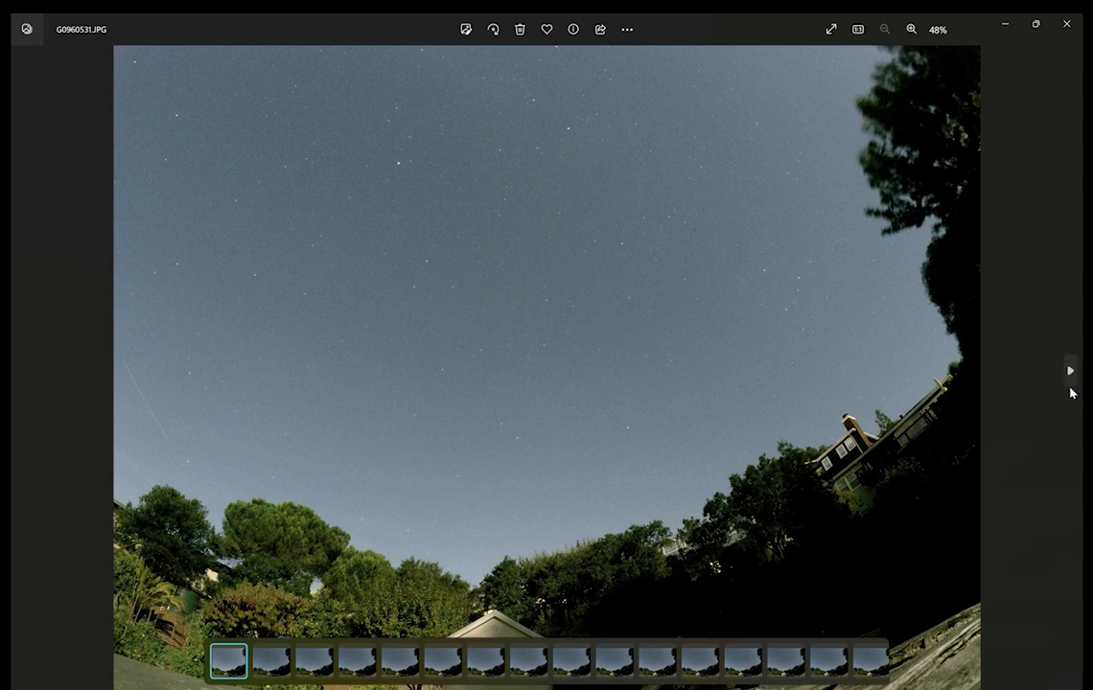
{"action": "left_click", "coordinate": [1071, 380]}
{"action": "left_click", "coordinate": [1071, 379]}
{"action": "left_click", "coordinate": [1071, 380]}
{"action": "left_click", "coordinate": [1072, 380]}
{"action": "left_click", "coordinate": [1071, 380]}
{"action": "left_click", "coordinate": [1071, 380]}
{"action": "left_click", "coordinate": [1071, 380]}
{"action": "left_click", "coordinate": [1072, 380]}
{"action": "left_click", "coordinate": [1071, 379]}
{"action": "left_click", "coordinate": [1071, 380]}
{"action": "left_click", "coordinate": [1071, 379]}
{"action": "left_click", "coordinate": [1071, 380]}
{"action": "left_click", "coordinate": [1072, 380]}
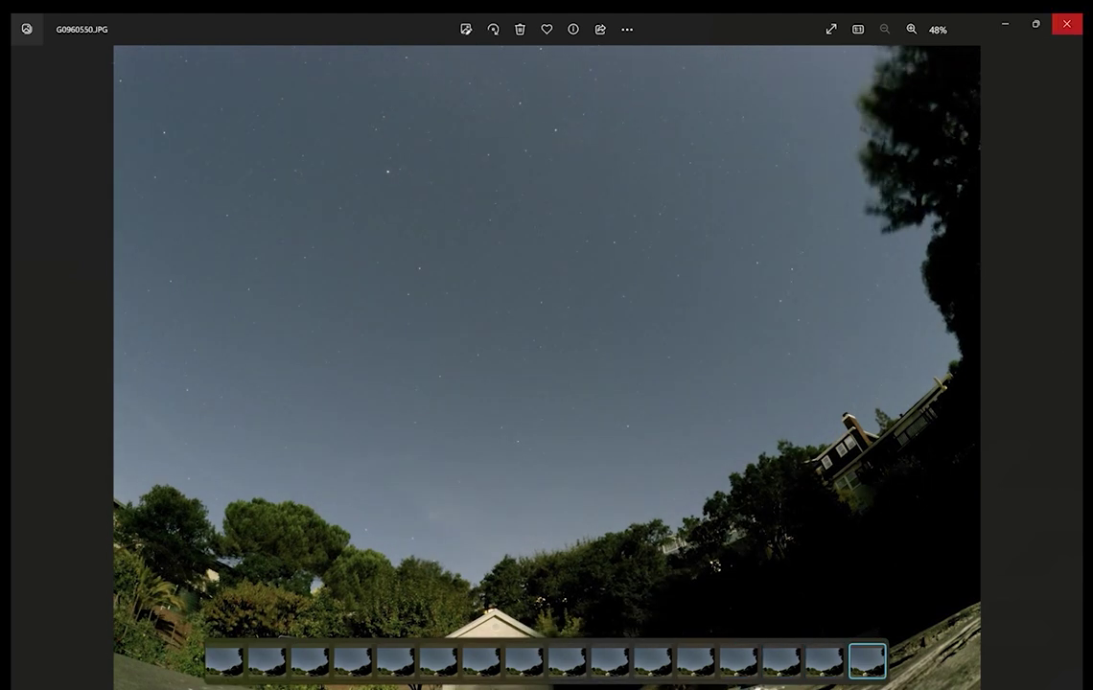
{"action": "left_click", "coordinate": [1066, 23]}
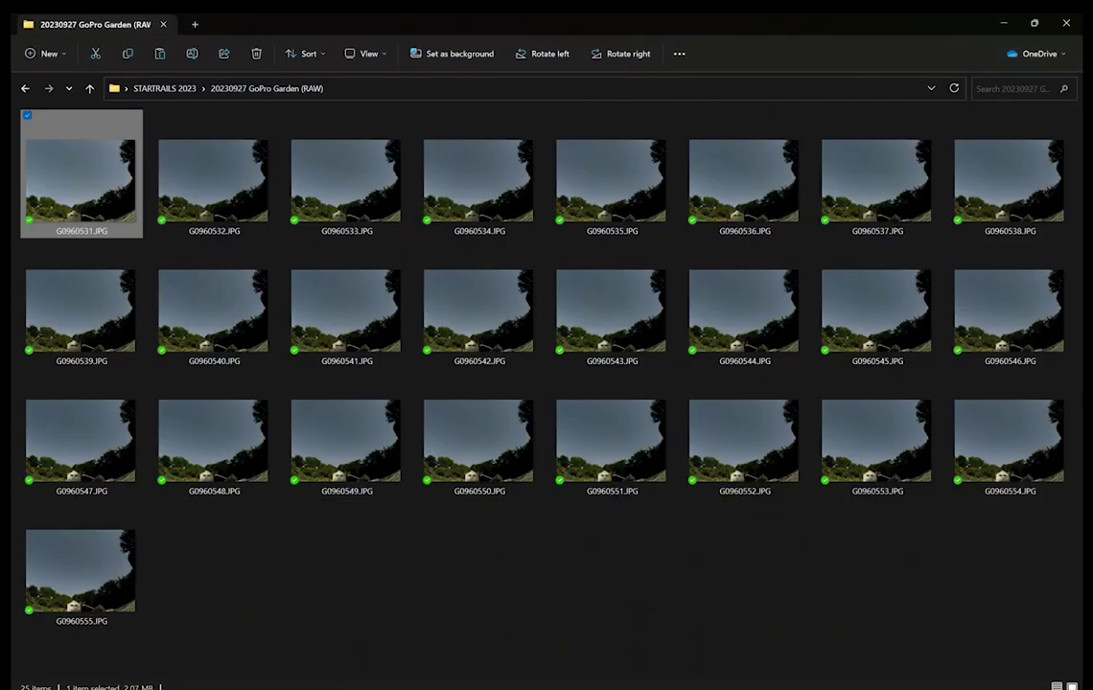
Launch Adobe Lightroom Classic and opt for a different catalog in place of the missing one
{"action": "key", "text": "super"}
{"action": "type", "text": "ligh"}
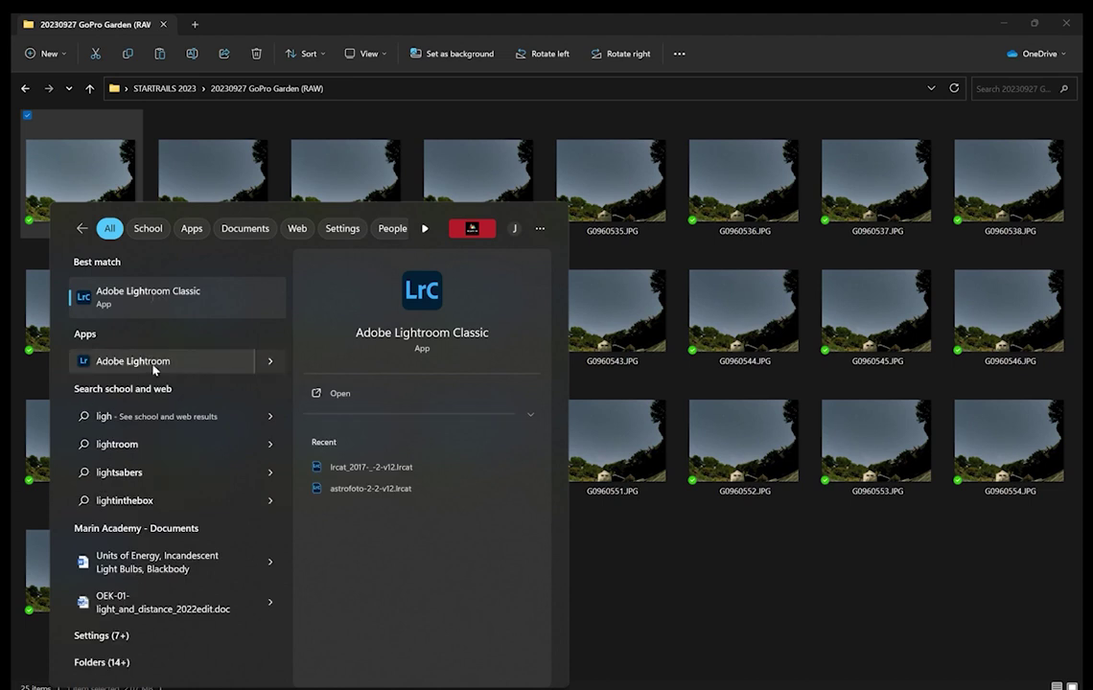
{"action": "left_click", "coordinate": [134, 298]}
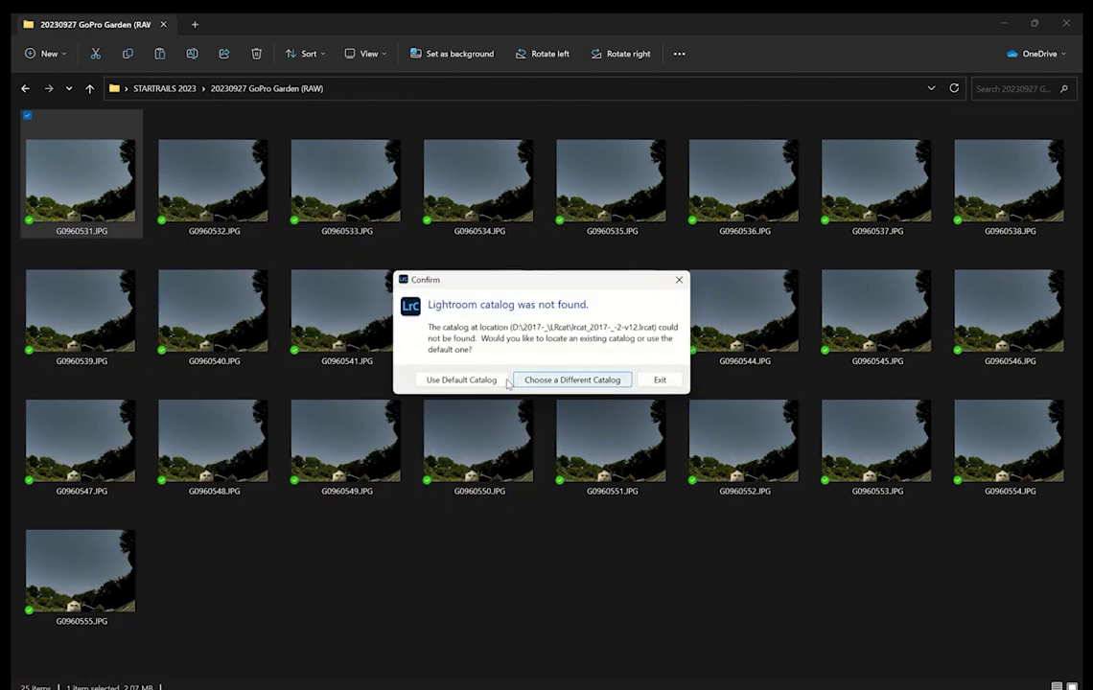
{"action": "left_click", "coordinate": [554, 383]}
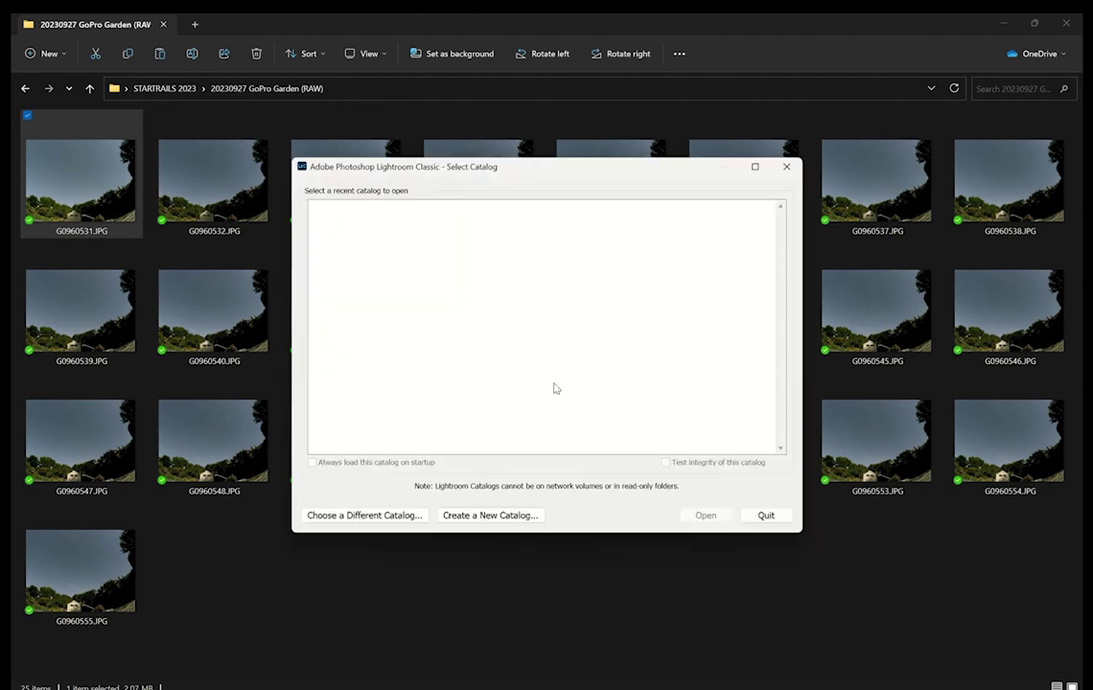
Create a new catalog named "startrails 2023" inside the STARTRAILS 2023 folder on the Desktop
{"action": "left_click", "coordinate": [468, 519]}
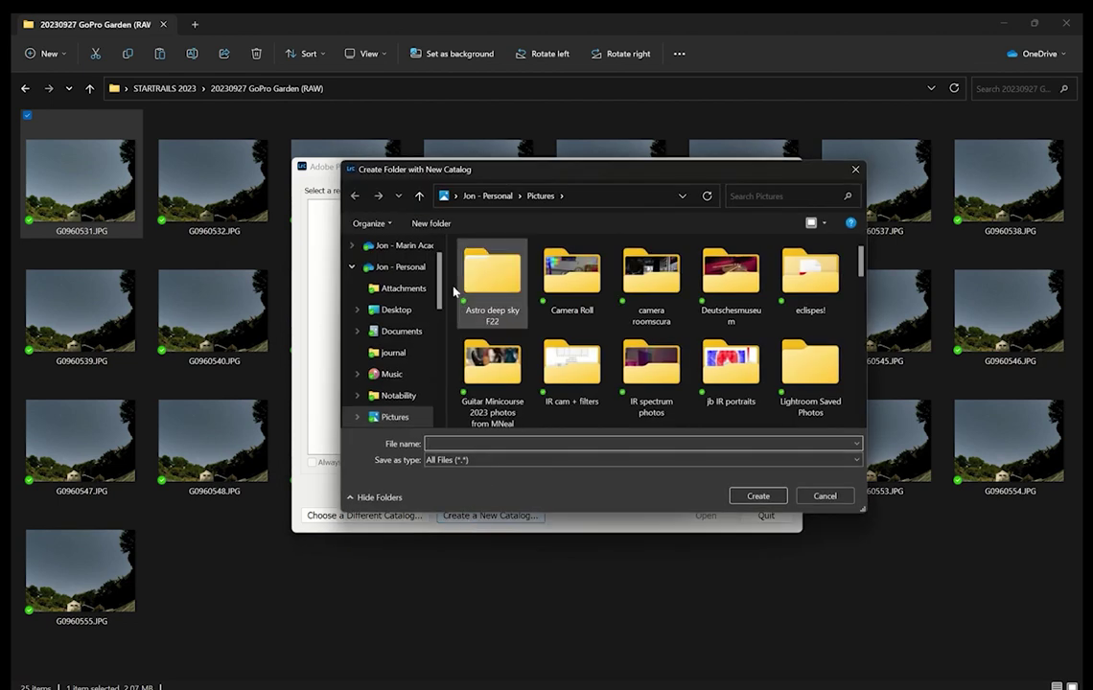
{"action": "left_click", "coordinate": [393, 312]}
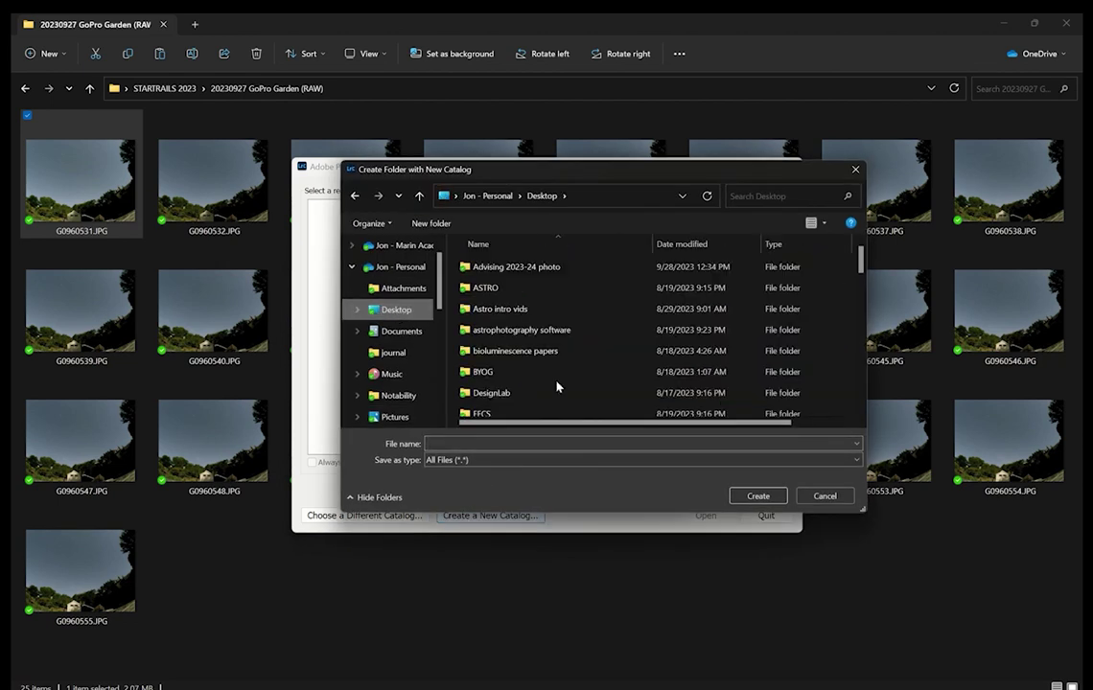
{"action": "scroll", "coordinate": [557, 386], "scroll_direction": "down", "scroll_amount": 5}
{"action": "double_click", "coordinate": [531, 303]}
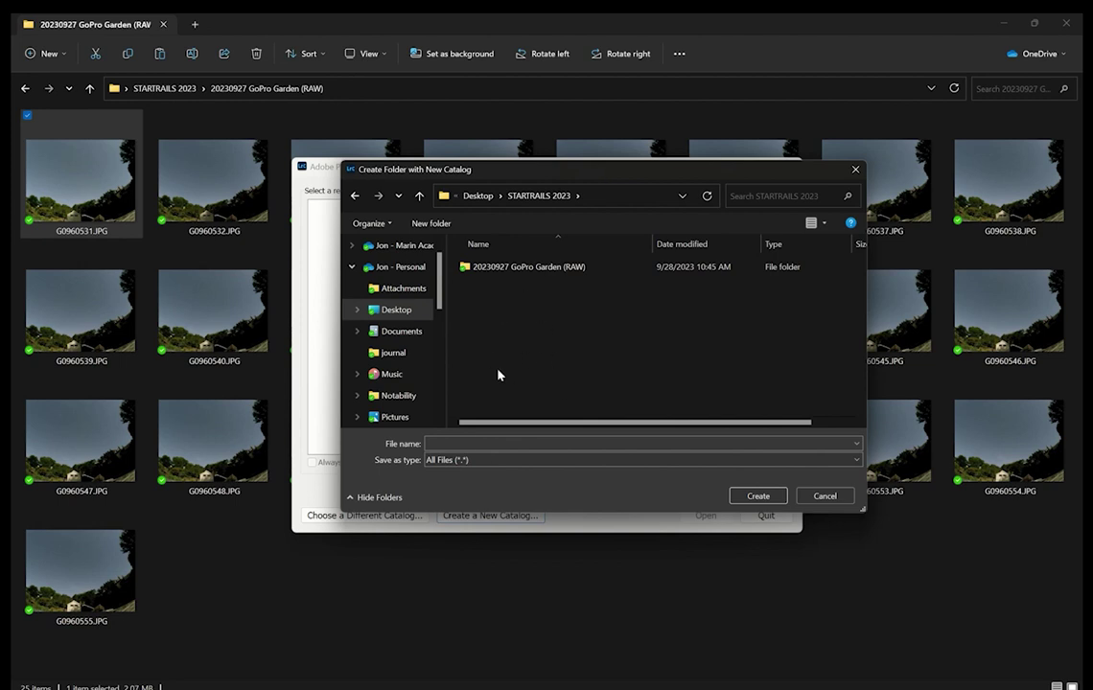
{"action": "left_click", "coordinate": [488, 446]}
{"action": "type", "text": "startrails 2023"}
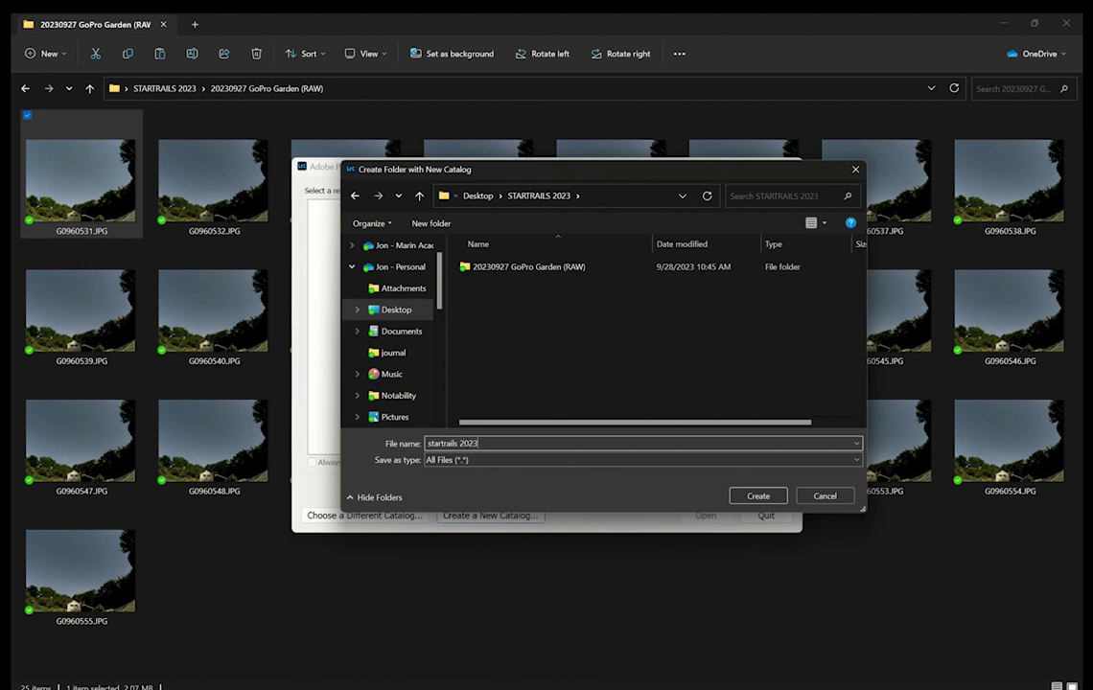
{"action": "left_click", "coordinate": [758, 495]}
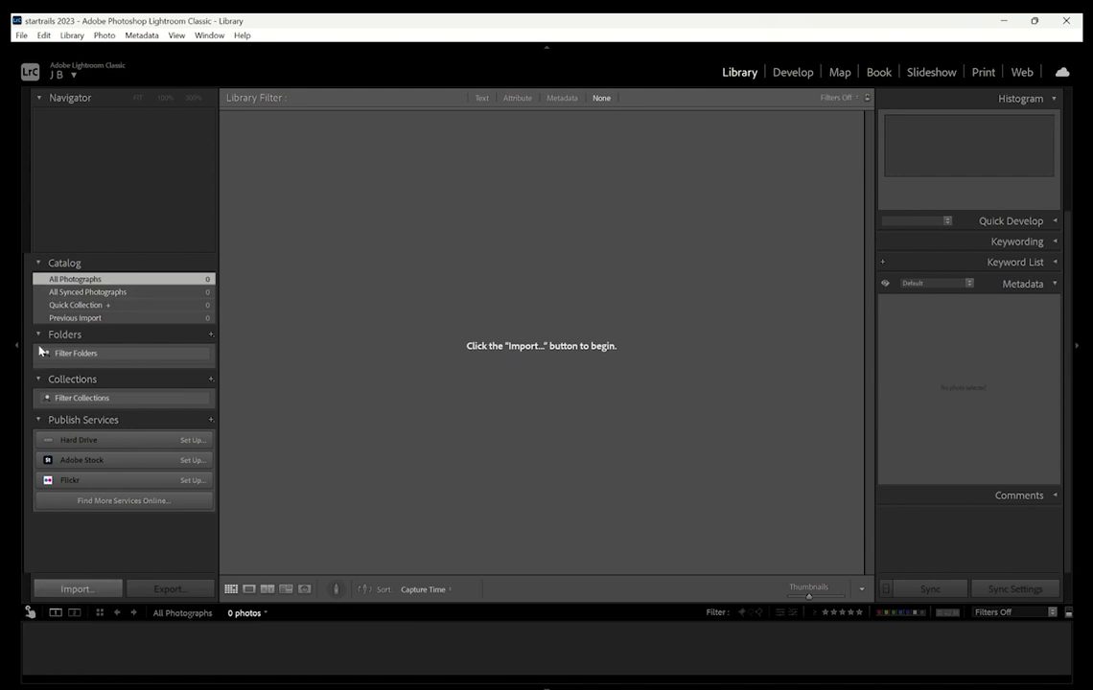
Import all photos from the STARTRAILS 2023 folder on the OneDrive Desktop, adding them to the catalog without moving them
{"action": "left_click", "coordinate": [87, 589]}
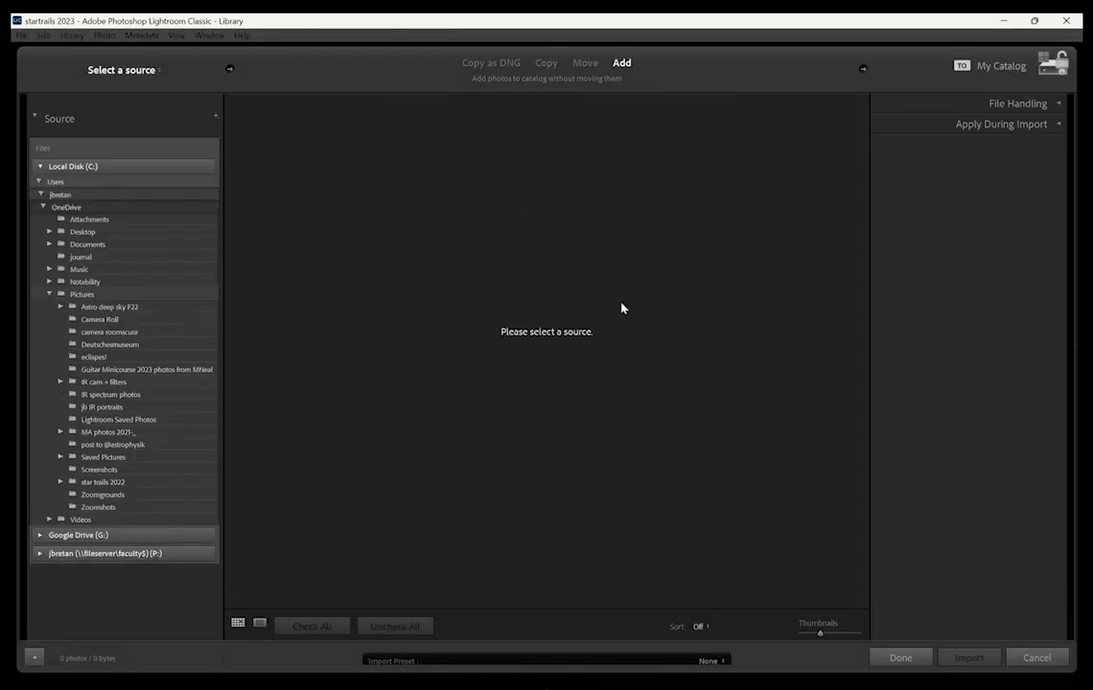
{"action": "left_click", "coordinate": [42, 209]}
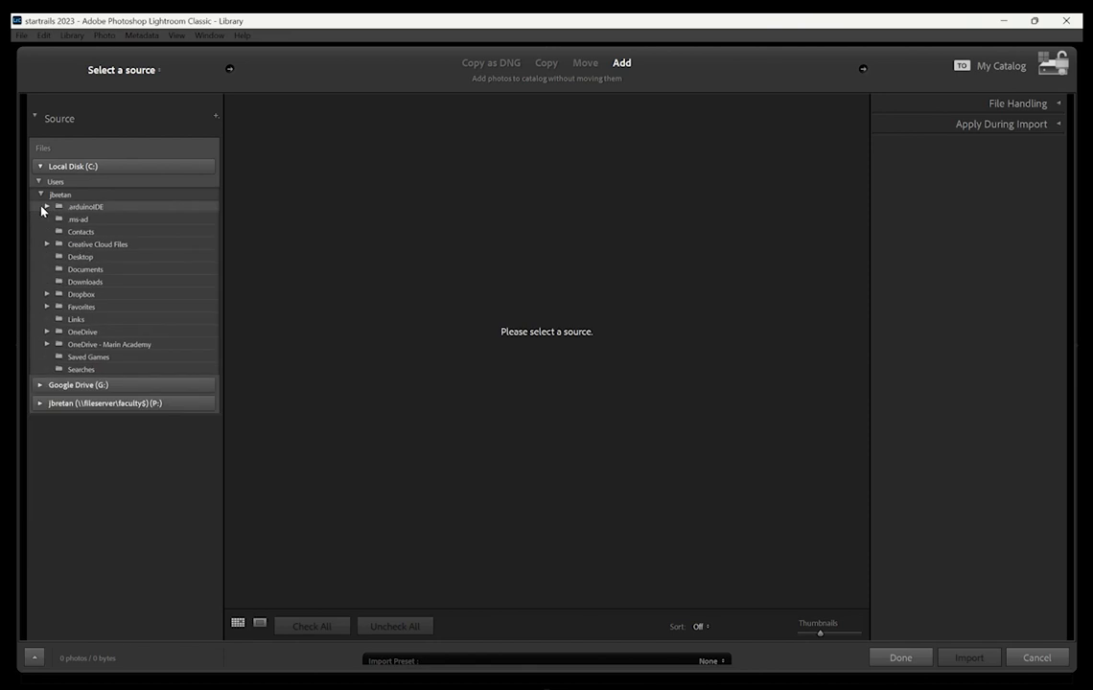
{"action": "left_click", "coordinate": [41, 194]}
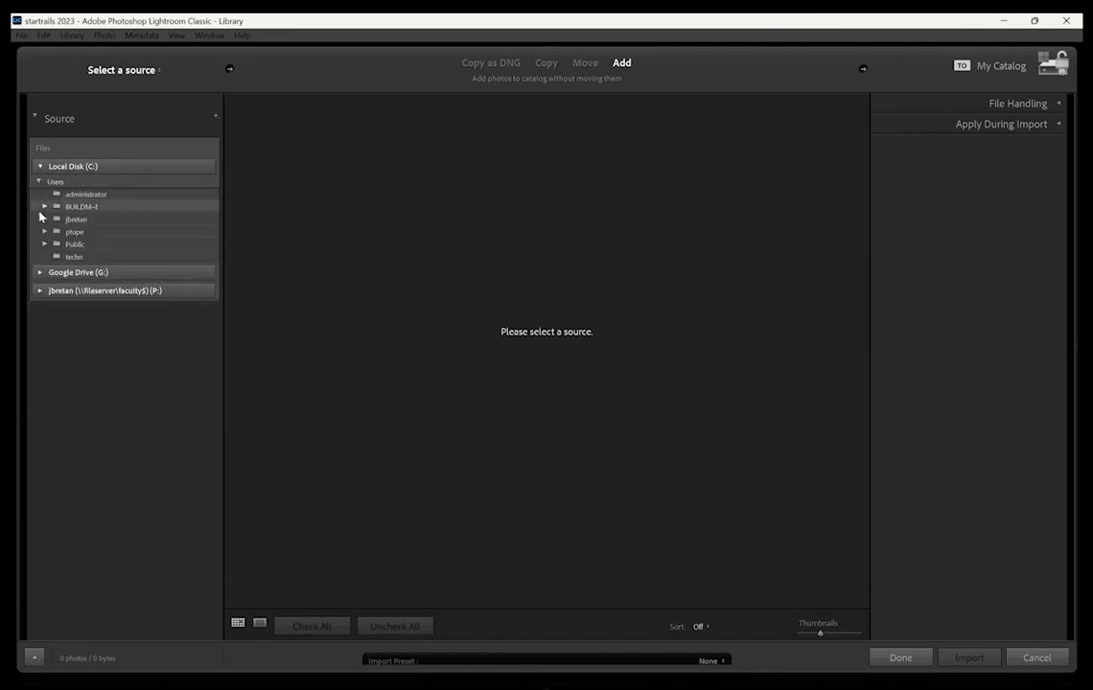
{"action": "left_click", "coordinate": [44, 220]}
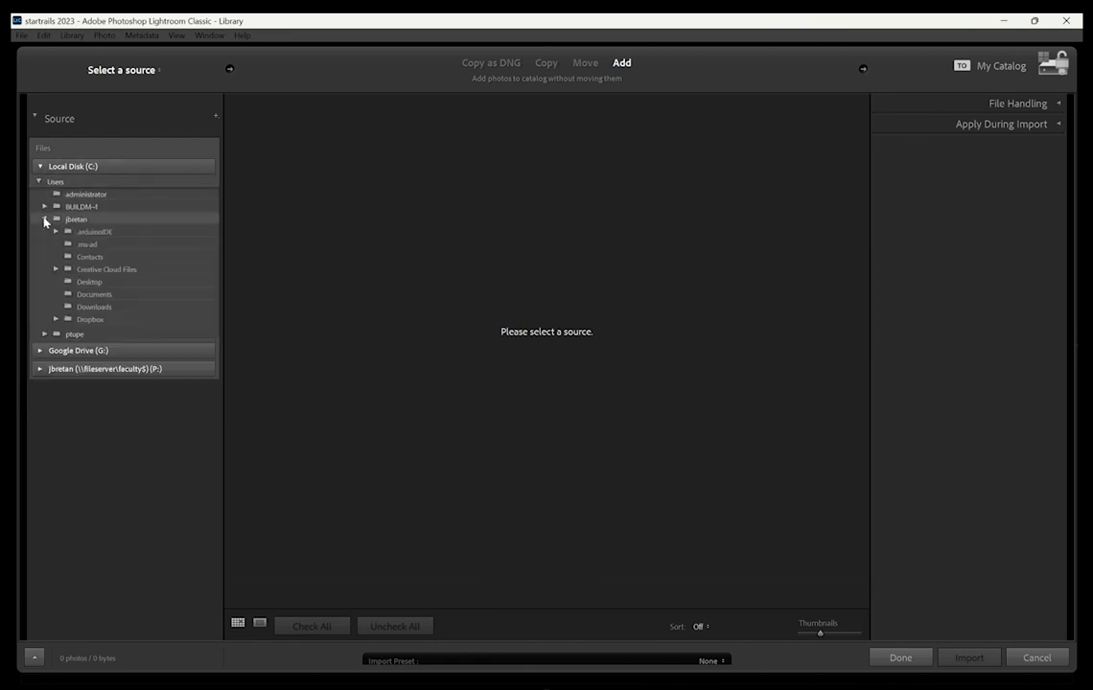
{"action": "left_click", "coordinate": [75, 284]}
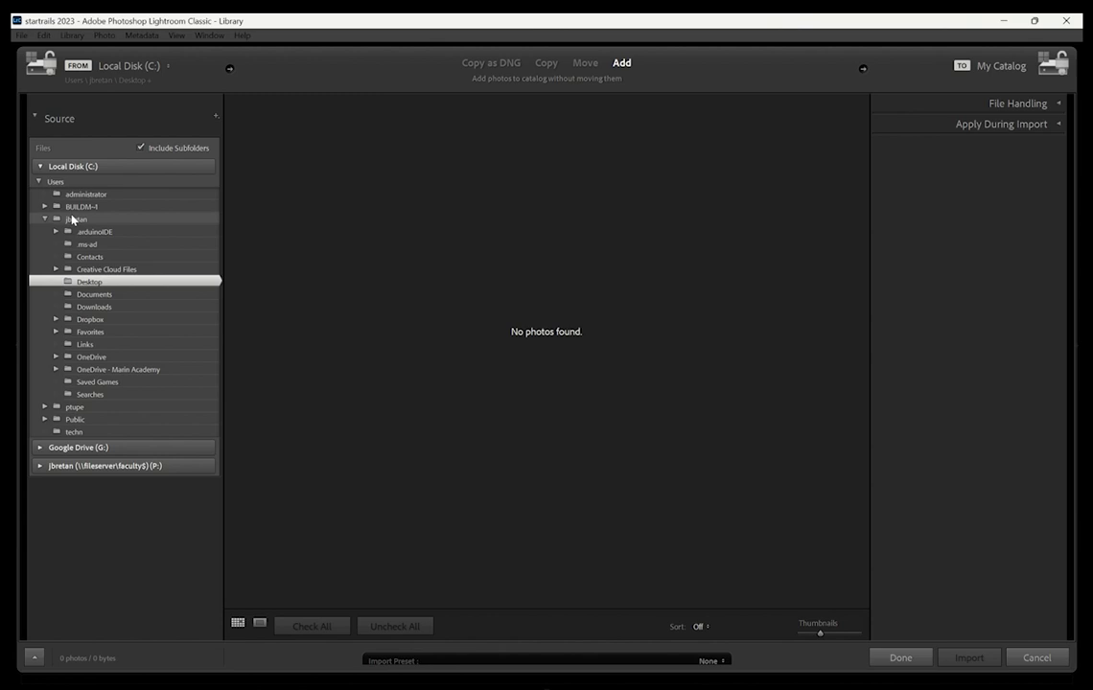
{"action": "left_click", "coordinate": [46, 221]}
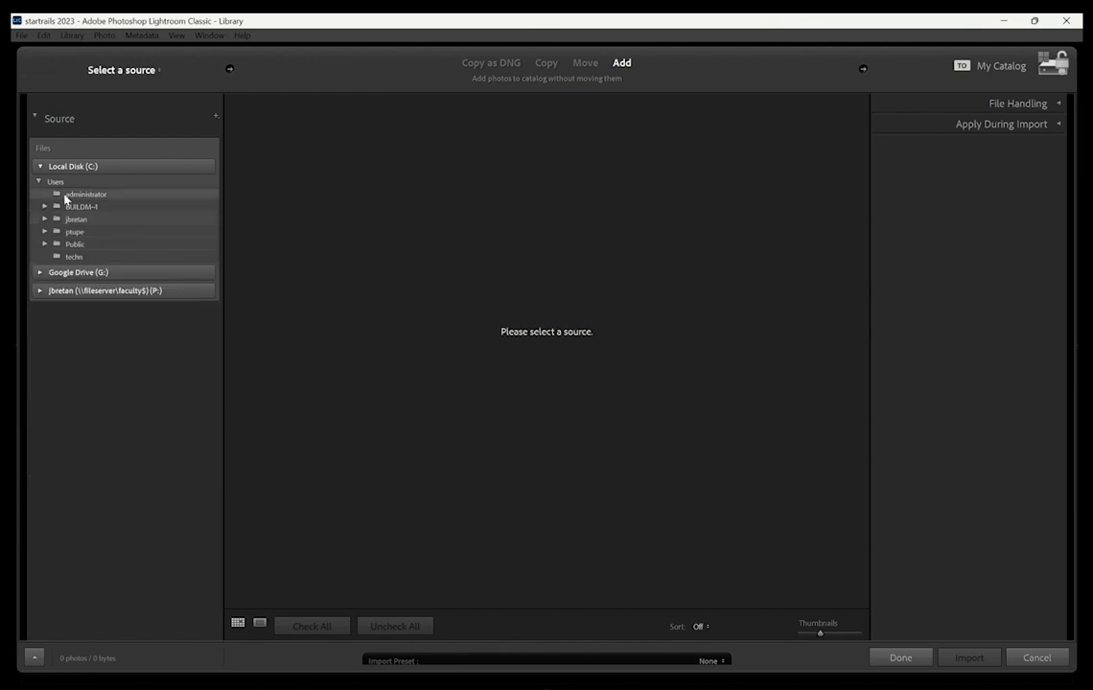
{"action": "left_click", "coordinate": [45, 221]}
{"action": "mouse_move", "coordinate": [452, 41]}
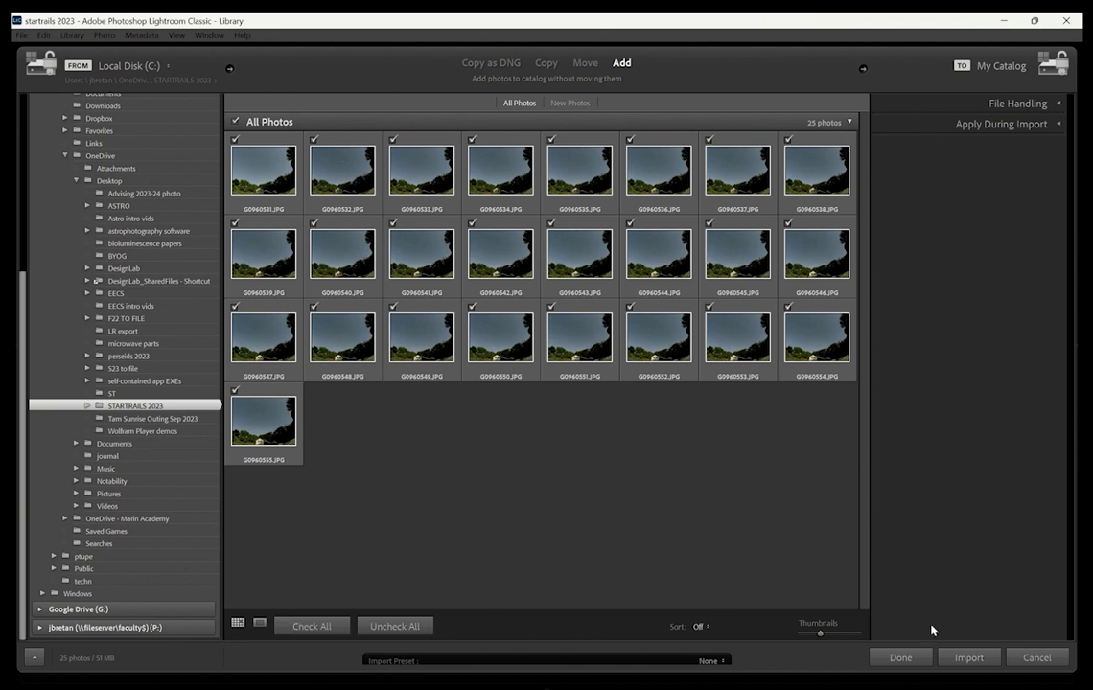
{"action": "left_click", "coordinate": [969, 657]}
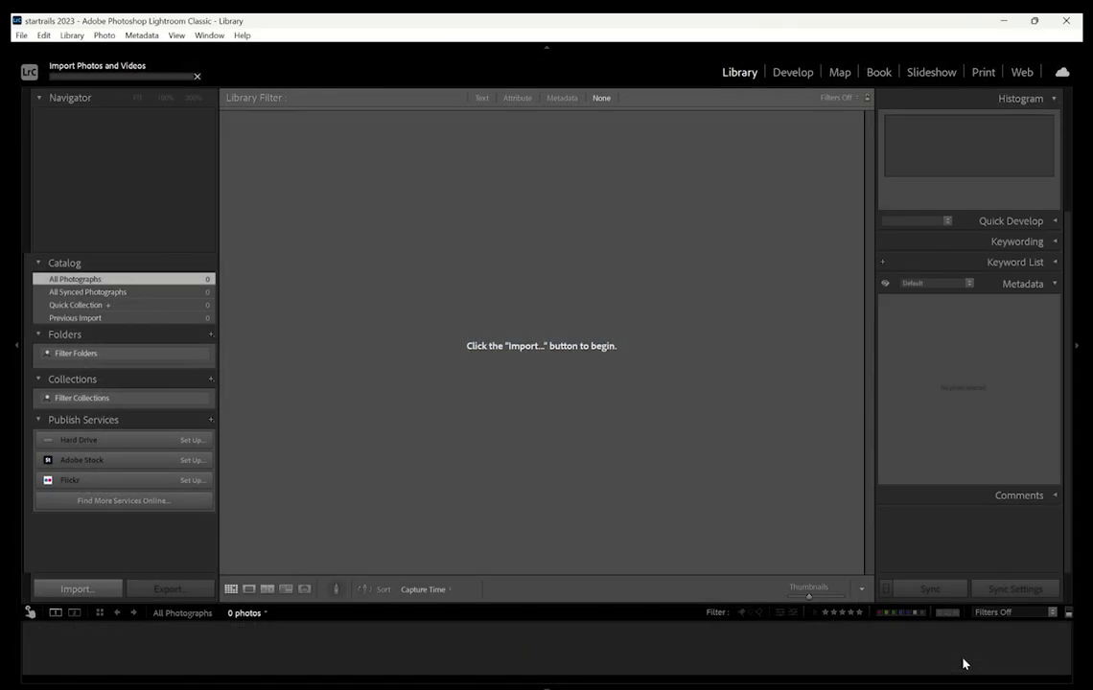
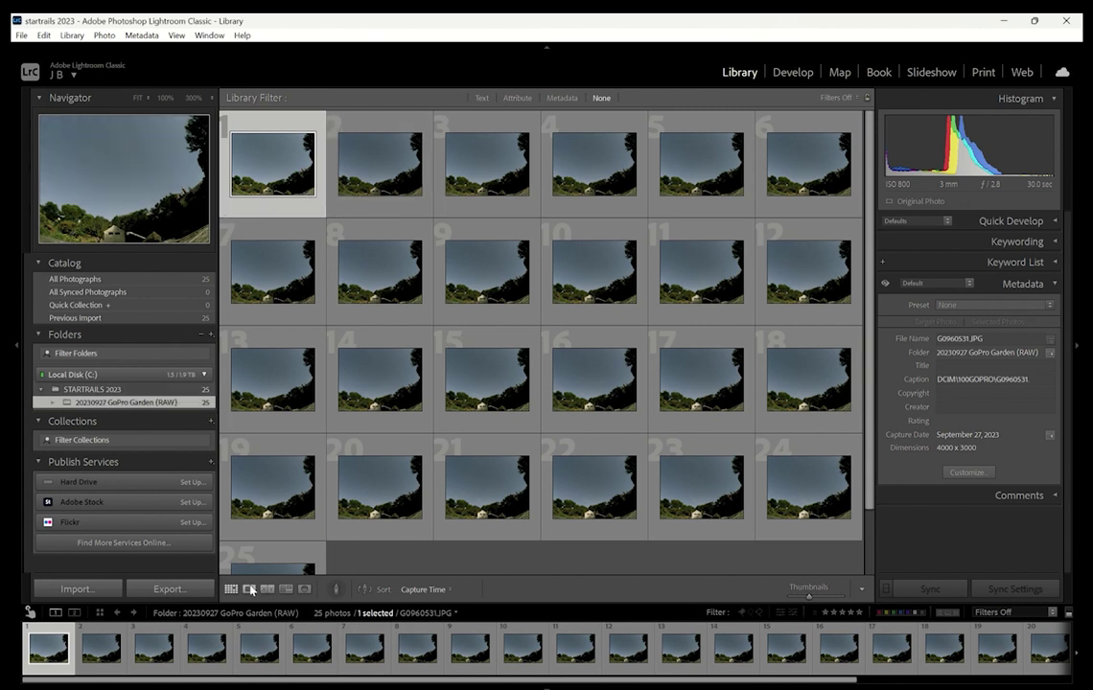
Open G0960531.JPG for developing and set Exposure to −0.49, Contrast to +100 and Whites to −89
{"action": "key", "text": "e"}
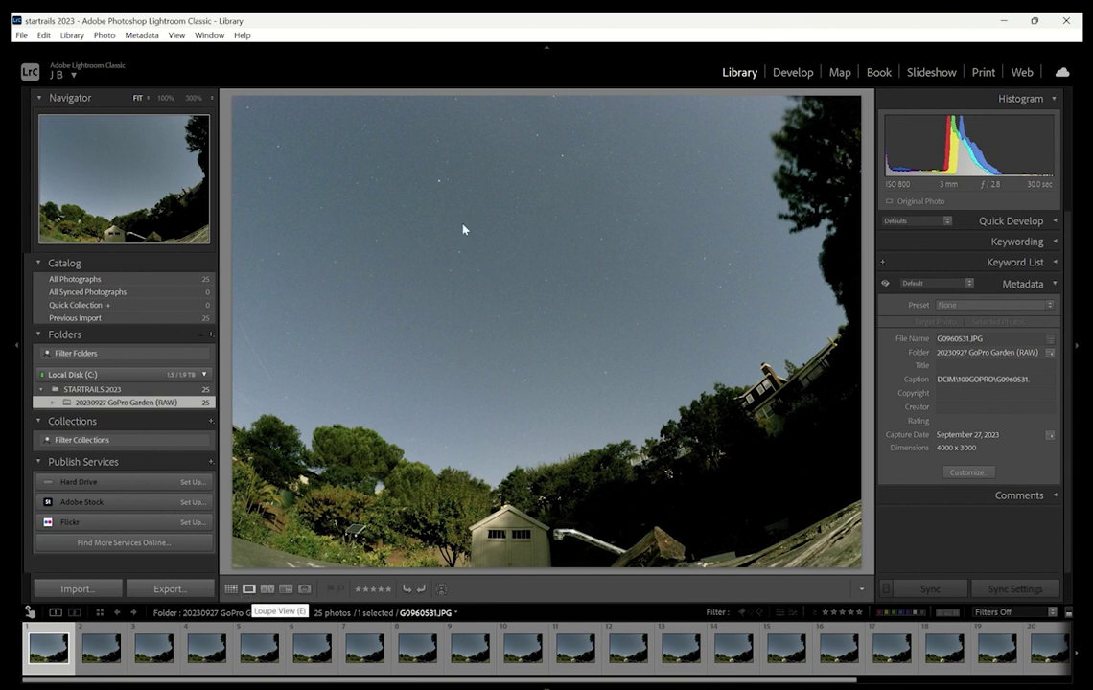
{"action": "left_click", "coordinate": [795, 72]}
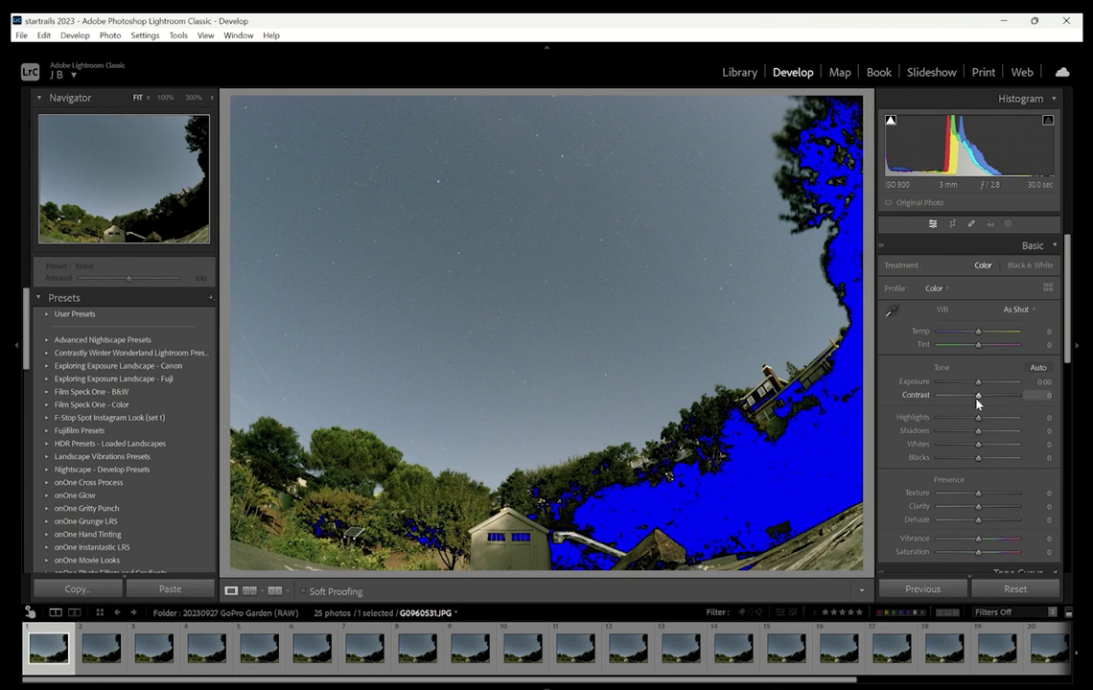
{"action": "mouse_move", "coordinate": [979, 403]}
{"action": "left_mouse_down"}
{"action": "mouse_move", "coordinate": [1026, 395]}
{"action": "mouse_move", "coordinate": [973, 384]}
{"action": "left_mouse_up"}
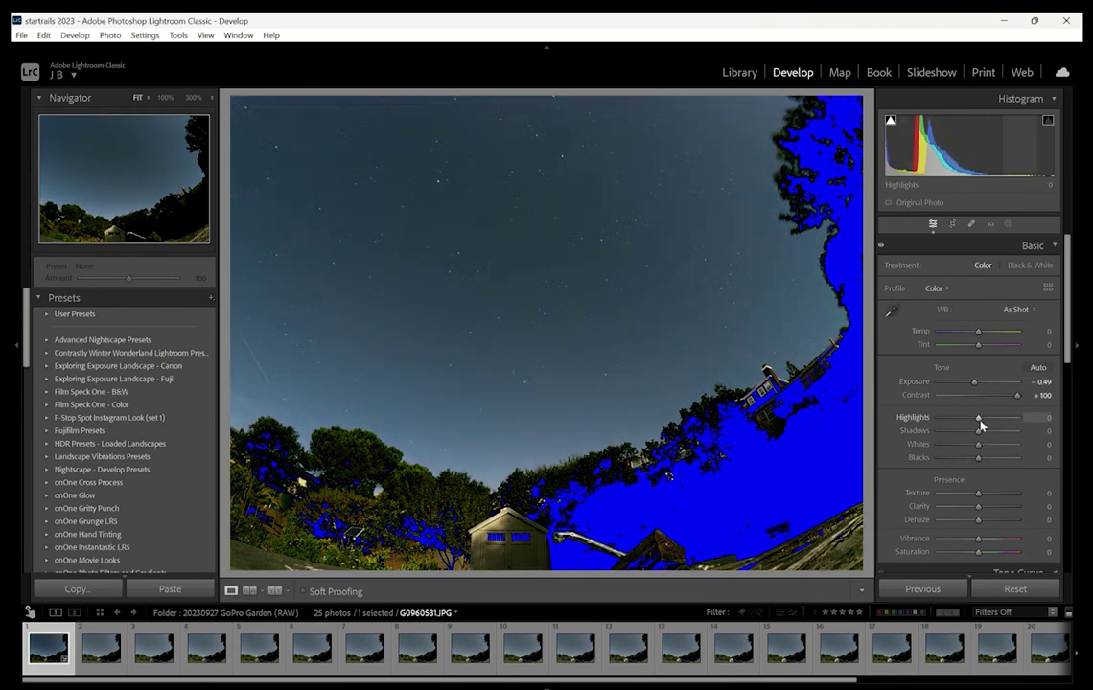
{"action": "left_click_drag", "start_coordinate": [971, 451], "coordinate": [945, 449]}
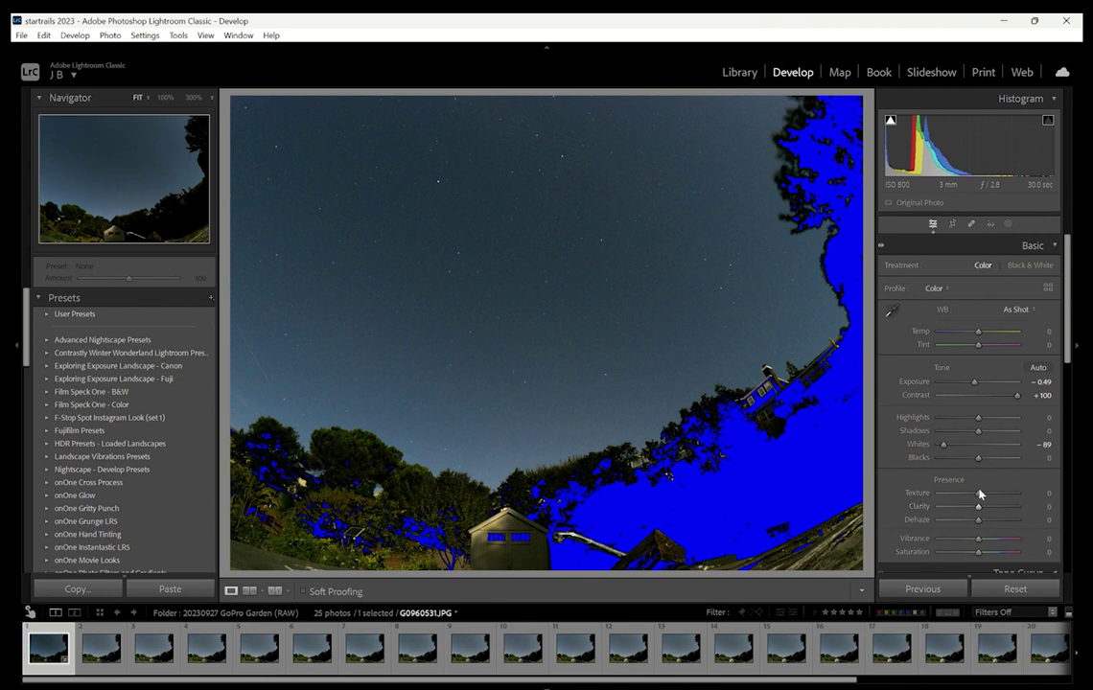
Set the photo's Clarity to −42 and Dehaze to +13
{"action": "scroll", "coordinate": [979, 479], "scroll_direction": "down", "scroll_amount": 3}
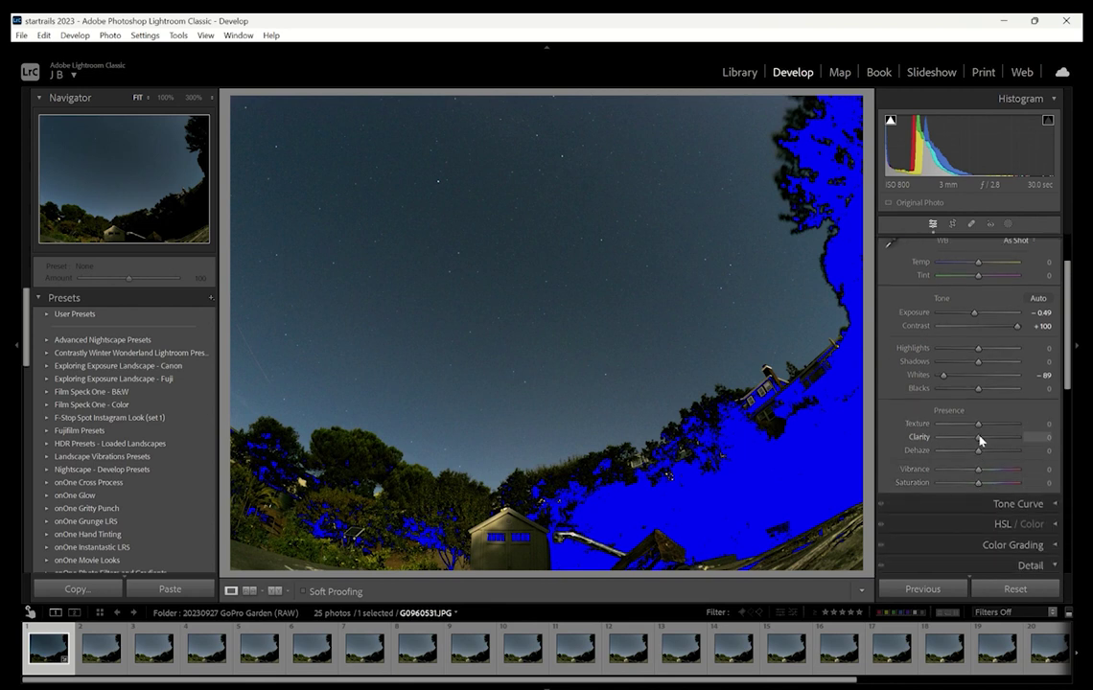
{"action": "mouse_move", "coordinate": [979, 440]}
{"action": "left_mouse_down"}
{"action": "mouse_move", "coordinate": [964, 439]}
{"action": "mouse_move", "coordinate": [983, 450]}
{"action": "left_mouse_up"}
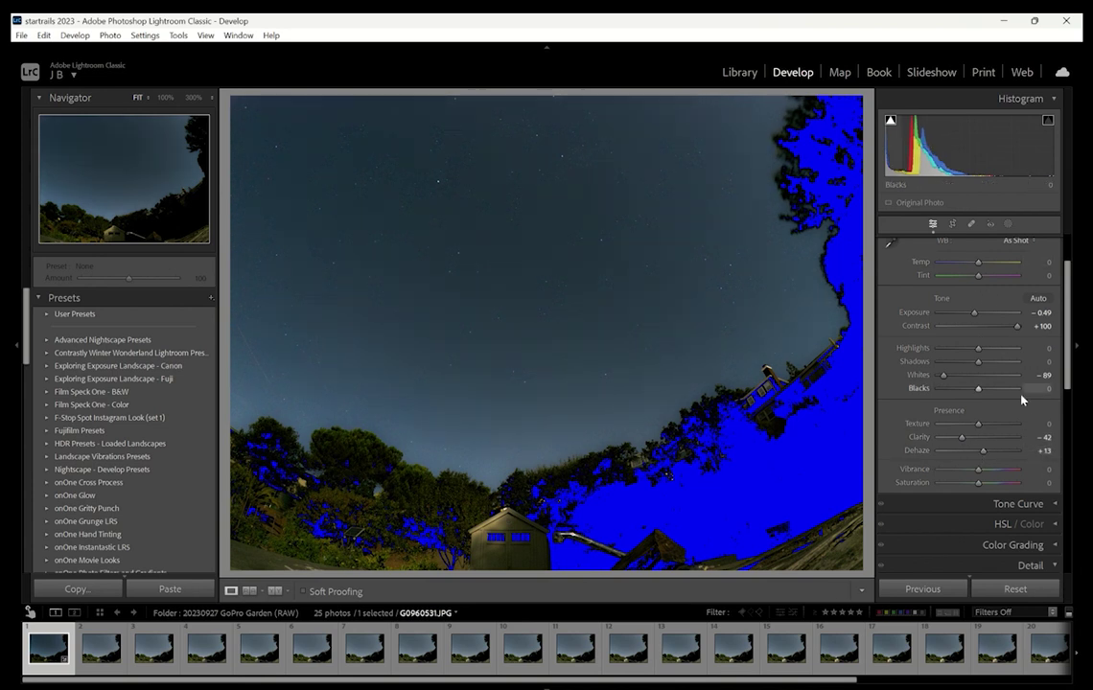
{"action": "scroll", "coordinate": [1022, 412], "scroll_direction": "down", "scroll_amount": 4}
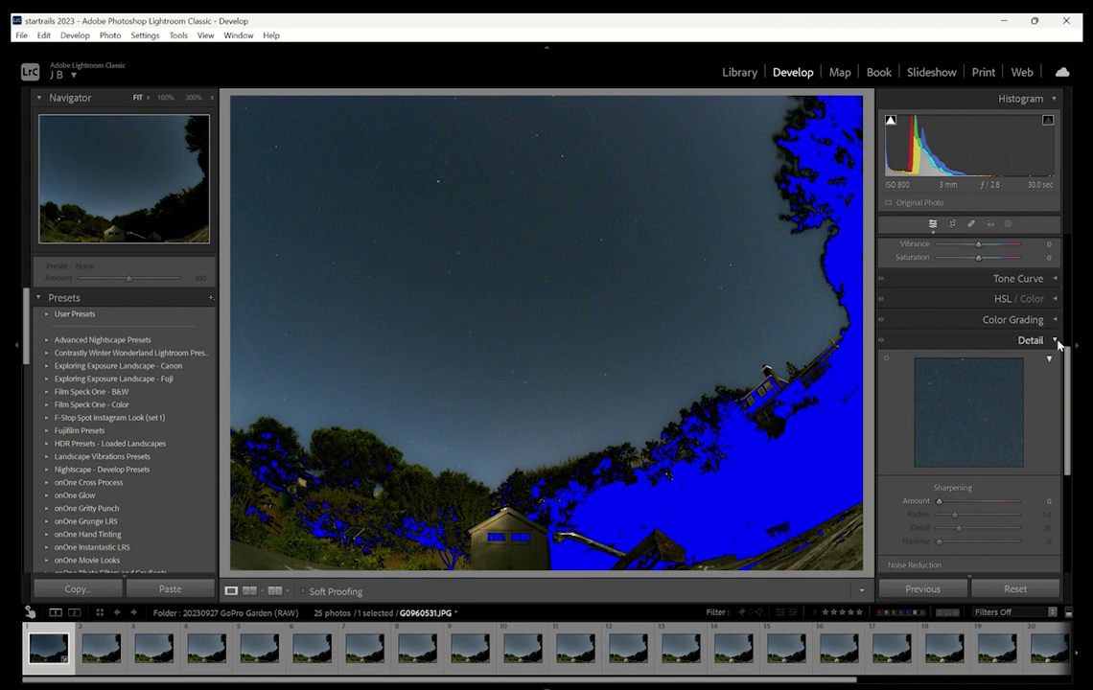
Set manual noise reduction for the photo to Luminance 45 and Color 46, checking the sky at 100% zoom
{"action": "scroll", "coordinate": [1019, 458], "scroll_direction": "down", "scroll_amount": 5}
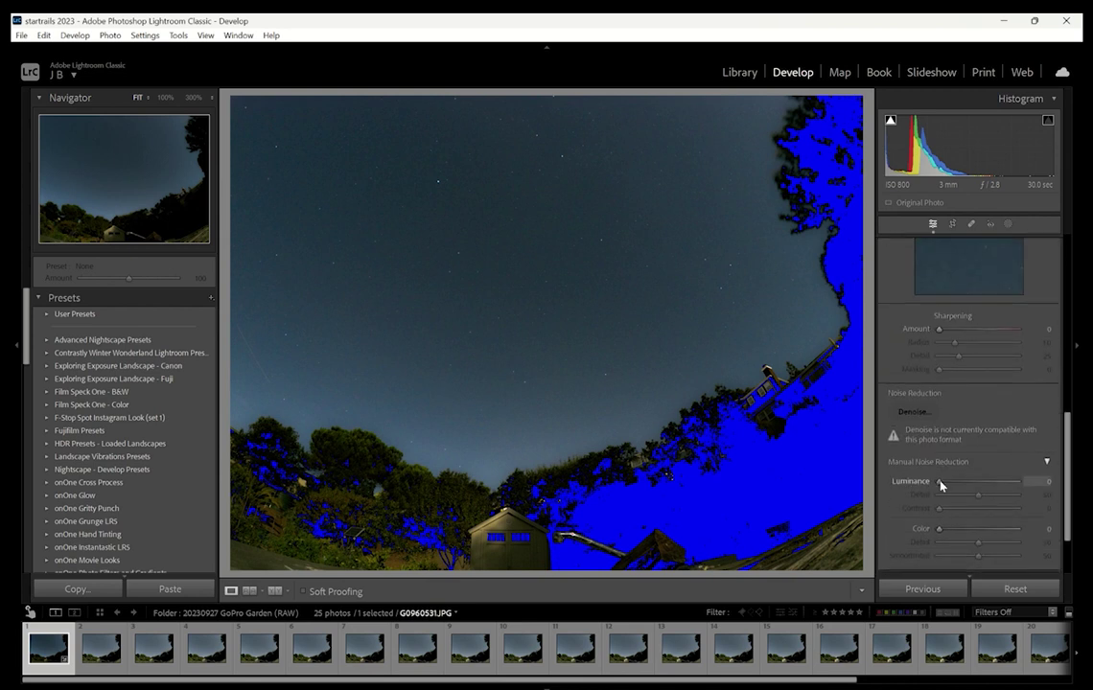
{"action": "left_click_drag", "start_coordinate": [939, 487], "coordinate": [973, 483]}
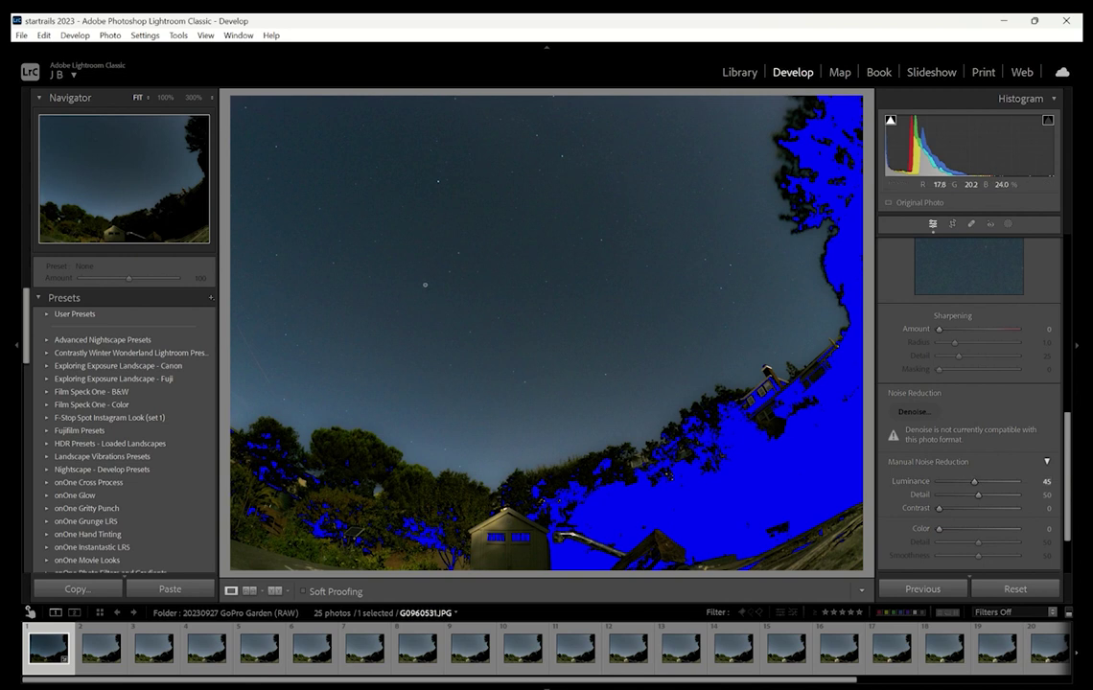
{"action": "left_click", "coordinate": [582, 259]}
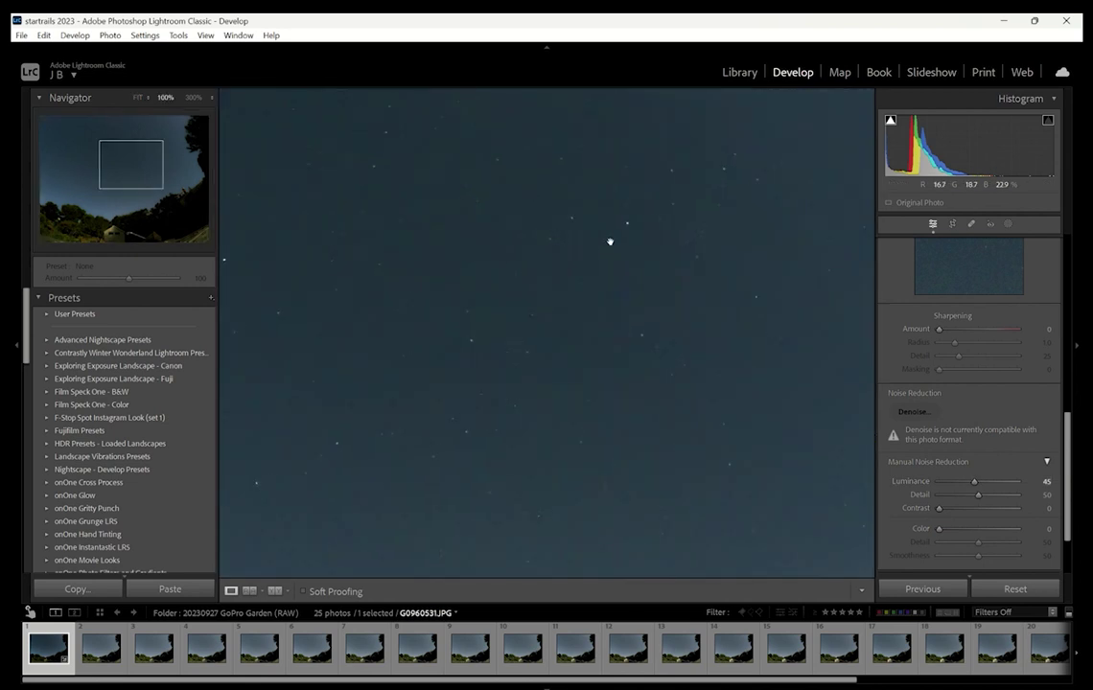
{"action": "left_click_drag", "start_coordinate": [939, 529], "coordinate": [975, 531]}
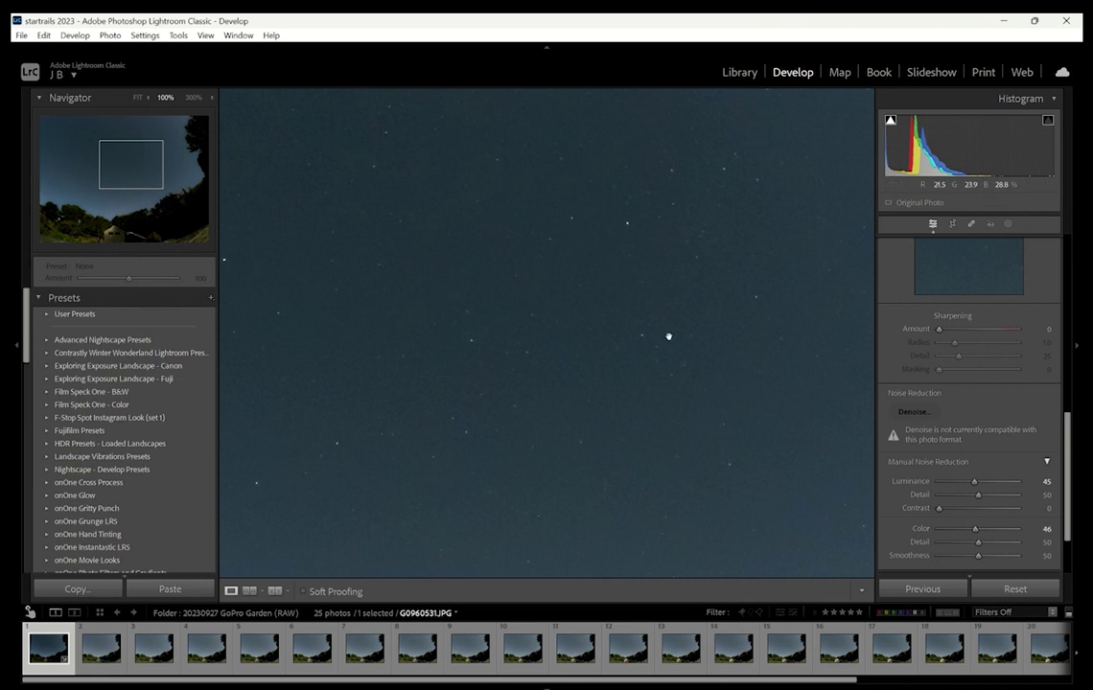
{"action": "left_click", "coordinate": [560, 262]}
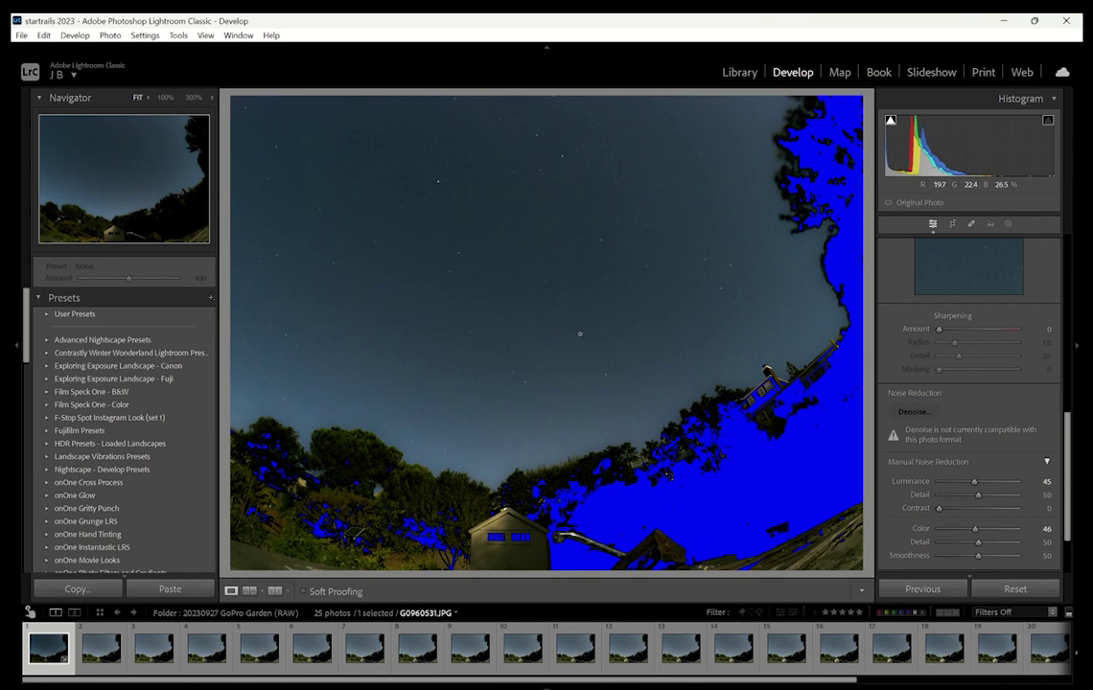
Select all 25 photos with G0960531.JPG as the source and synchronize every available develop setting across them
{"action": "left_click", "coordinate": [116, 671]}
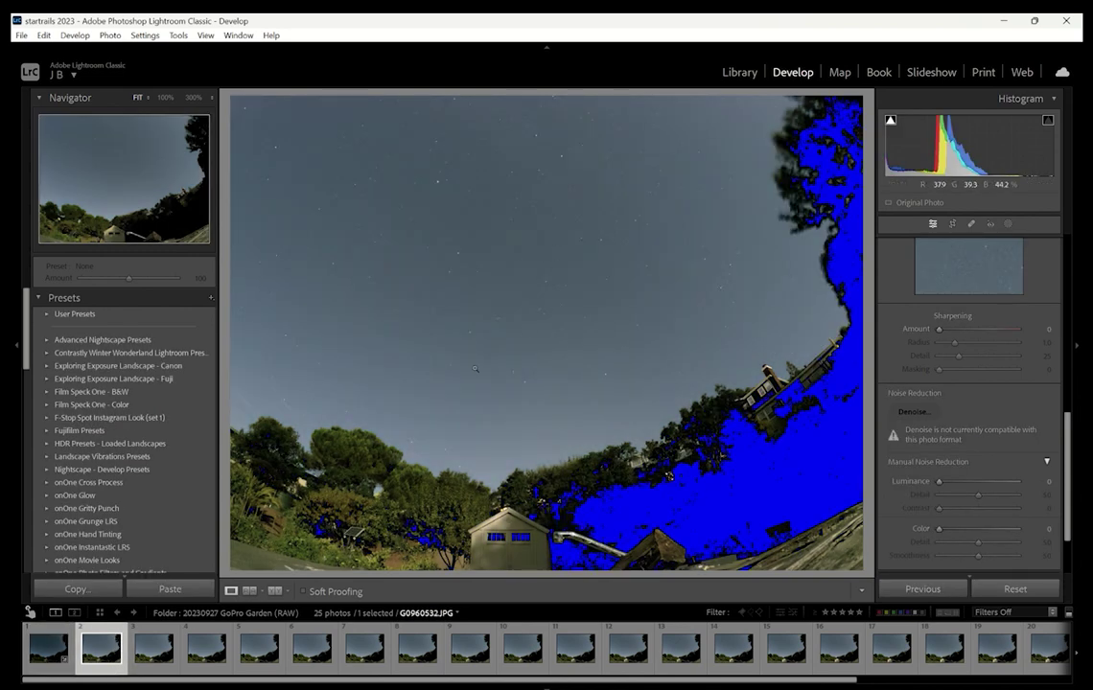
{"action": "left_click", "coordinate": [50, 649]}
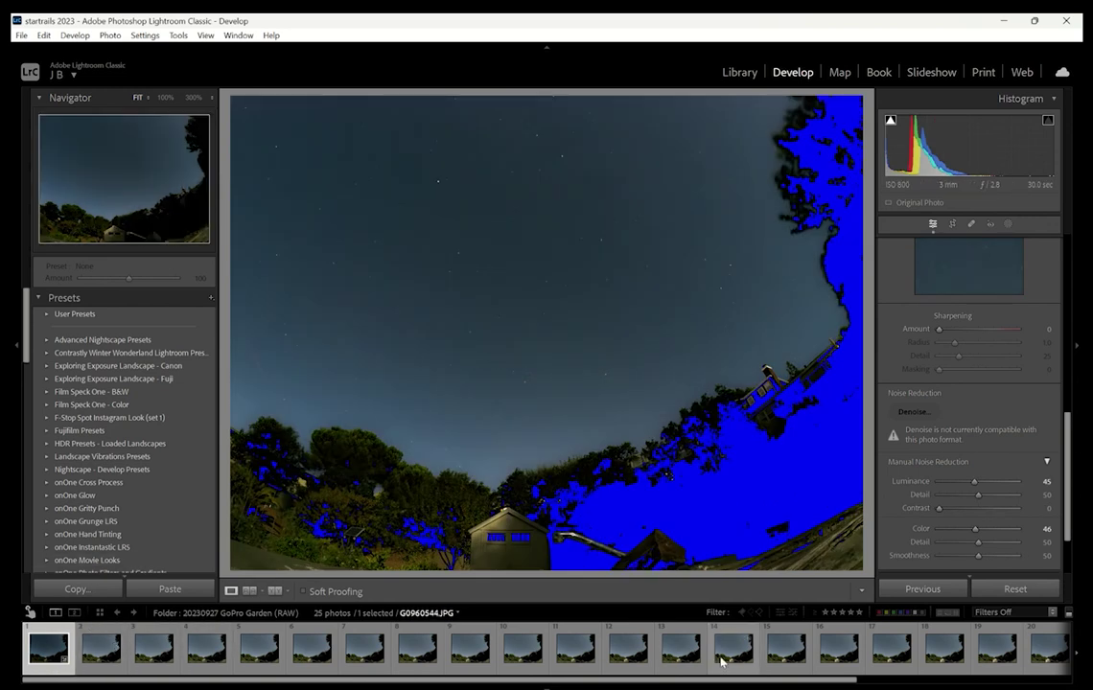
{"action": "left_click_drag", "start_coordinate": [649, 682], "coordinate": [885, 662]}
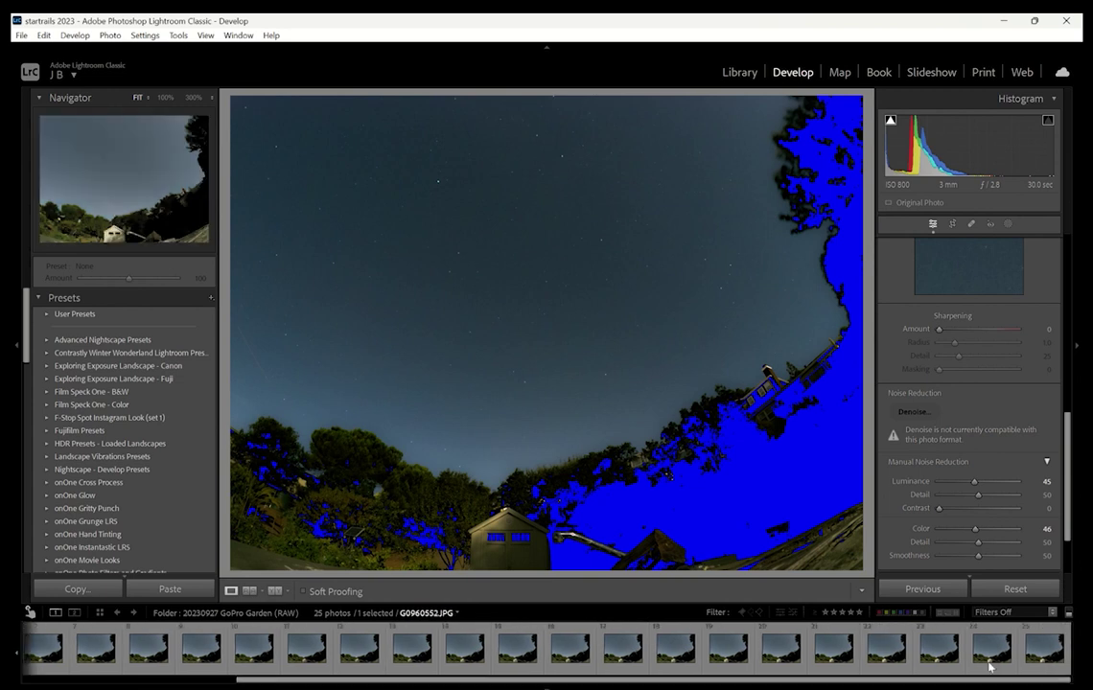
{"action": "left_click", "coordinate": [1032, 666], "text": "shift"}
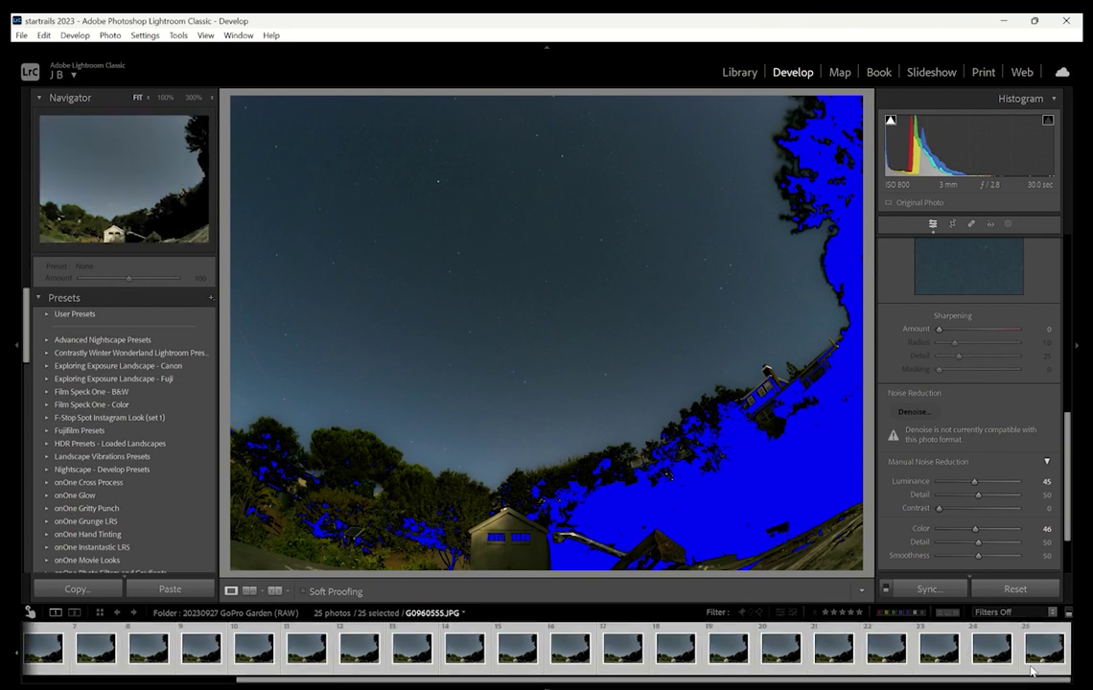
{"action": "left_click", "coordinate": [927, 590]}
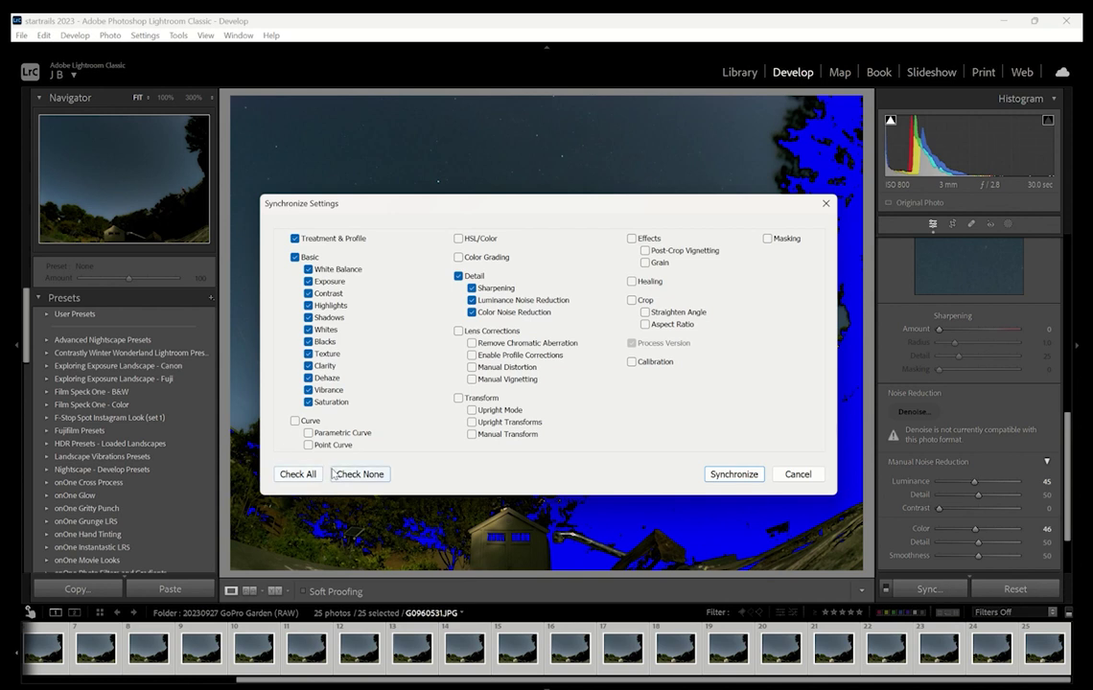
{"action": "left_click", "coordinate": [297, 474]}
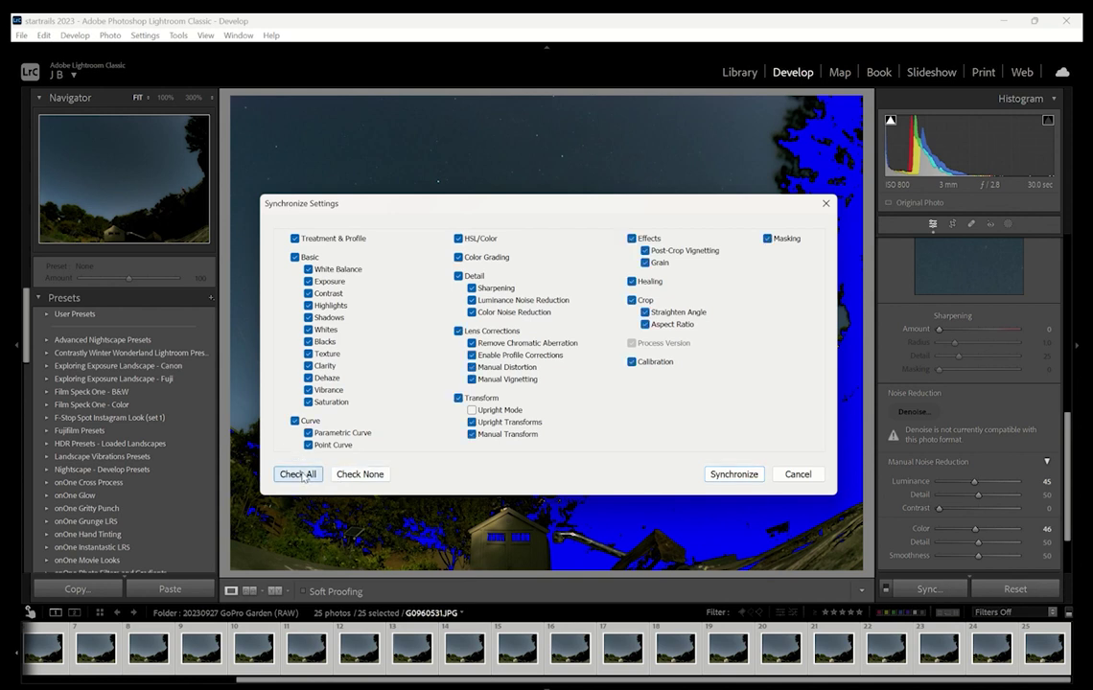
{"action": "left_click", "coordinate": [739, 477]}
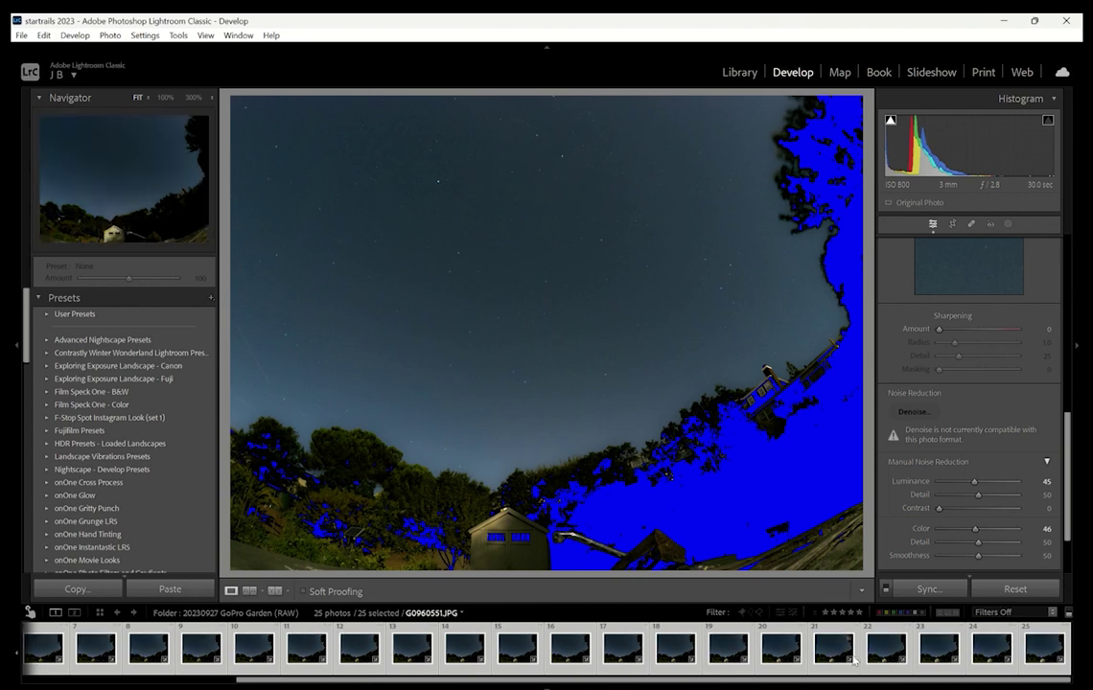
Review the first four photos of the sequence to compare their synchronized edits, returning to the first one
{"action": "left_click_drag", "start_coordinate": [431, 682], "coordinate": [216, 683]}
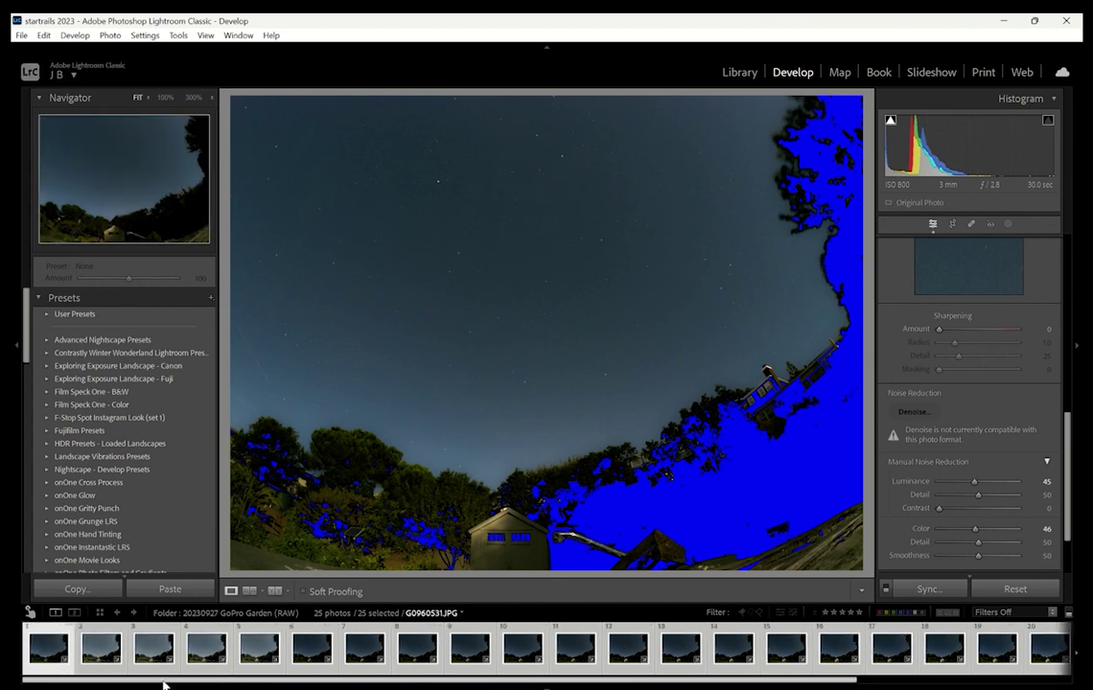
{"action": "left_click", "coordinate": [58, 667]}
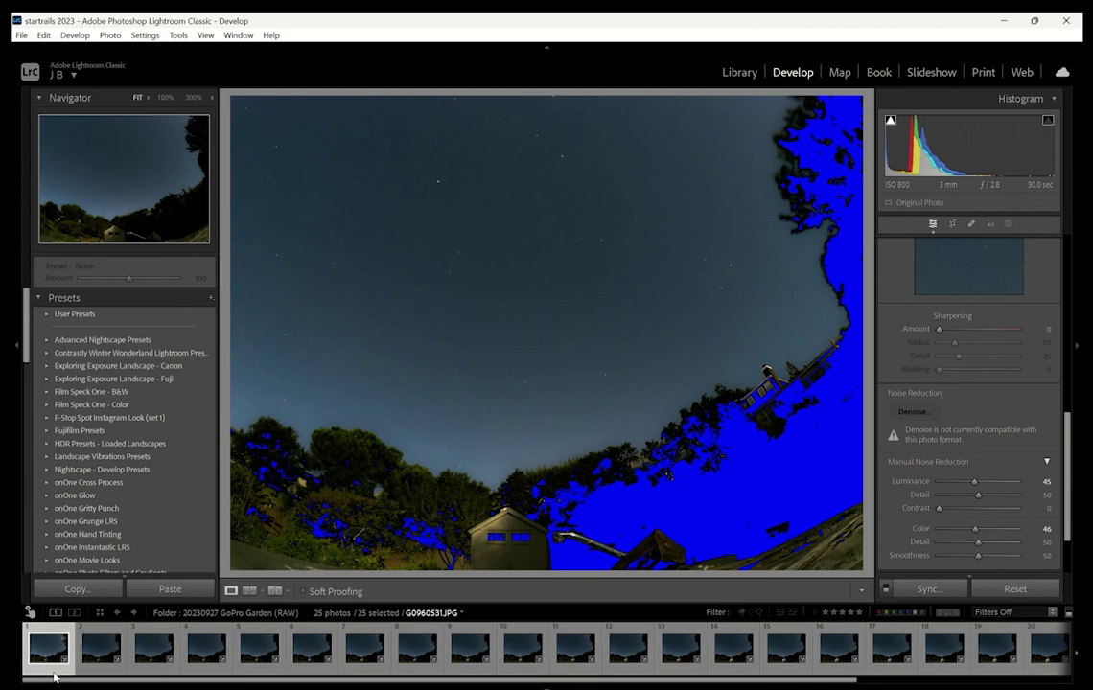
{"action": "key", "text": "Right"}
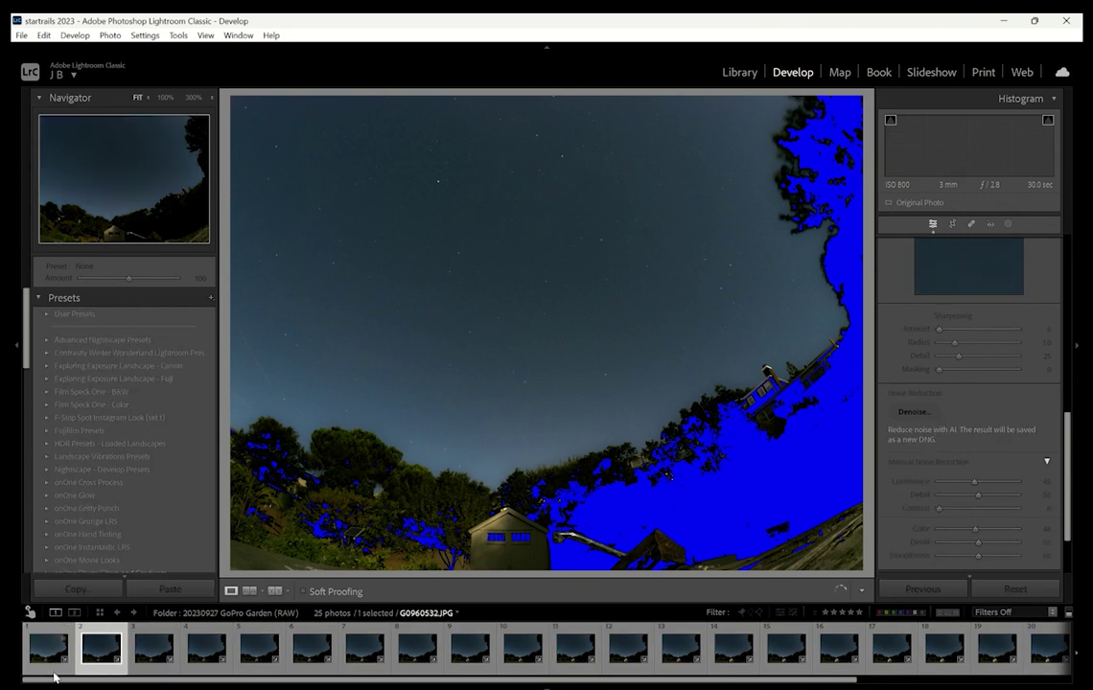
{"action": "key", "text": "Right"}
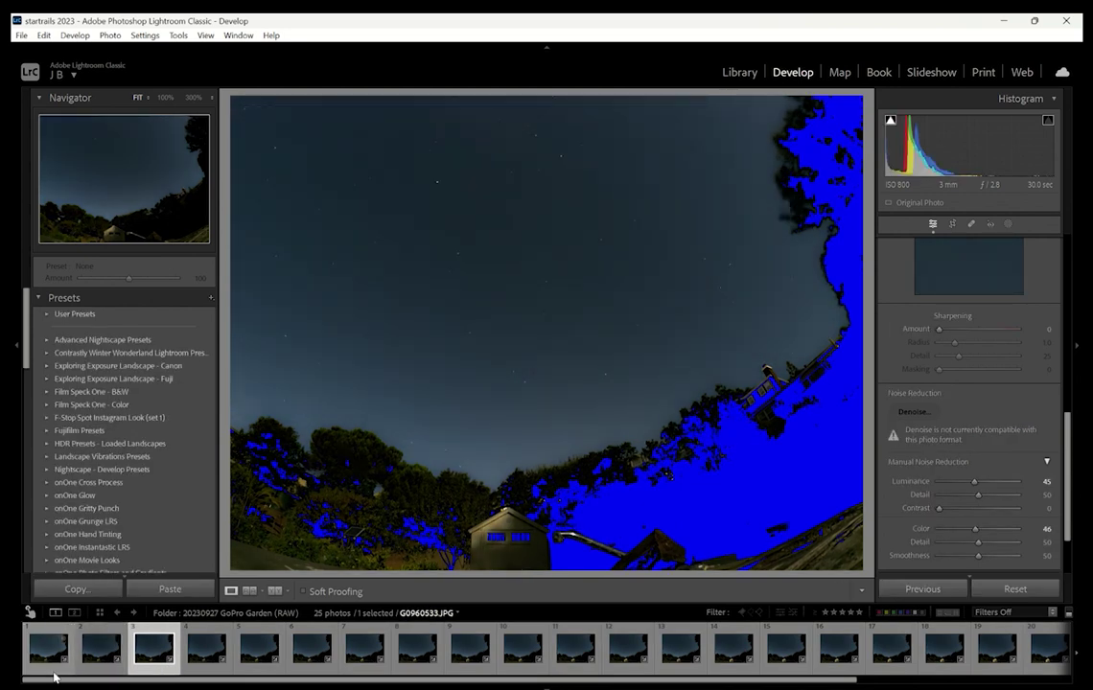
{"action": "key", "text": "Right"}
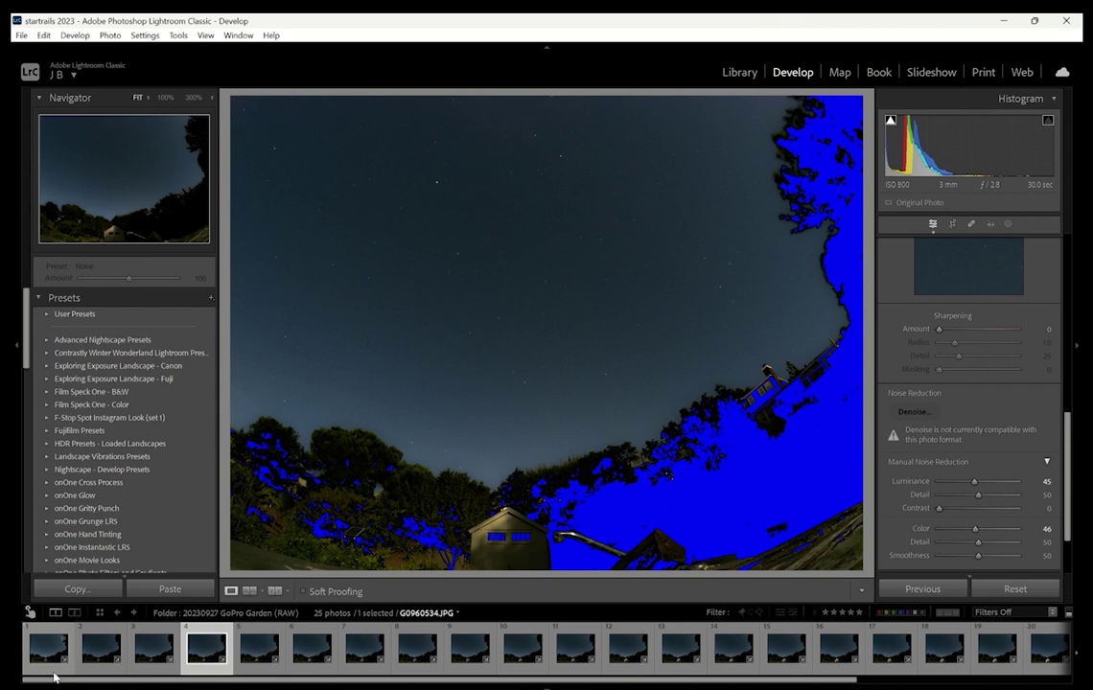
{"action": "key", "text": "Left"}
{"action": "key", "text": "Left"}
{"action": "key", "text": "Left"}
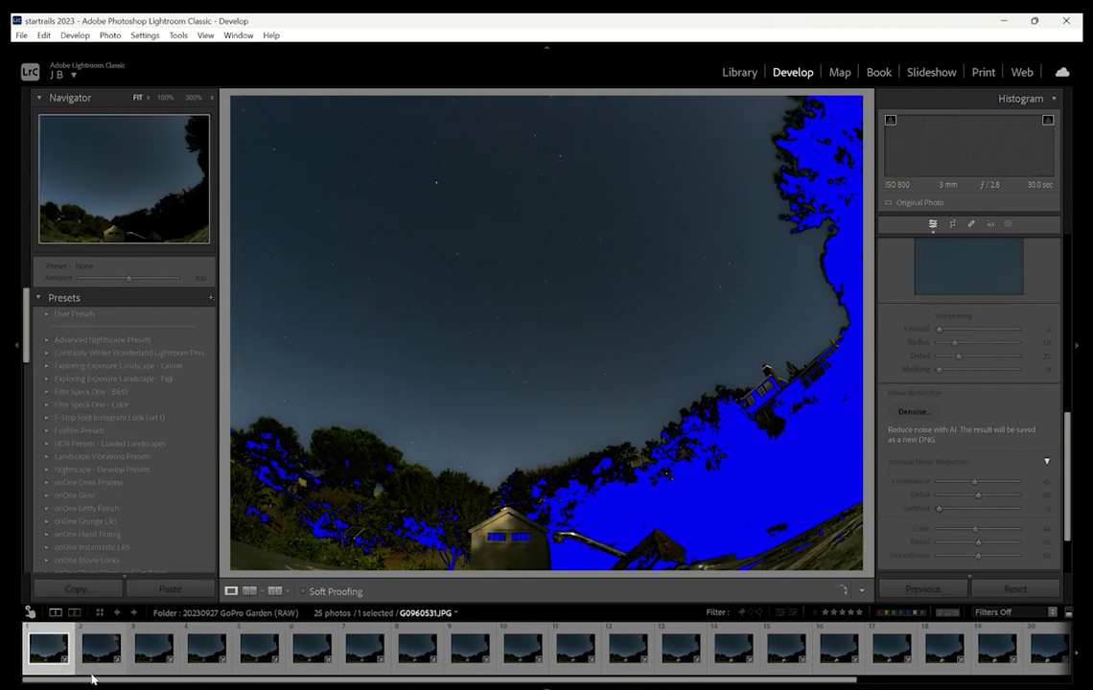
Select all 25 photos in the sequence and open the export settings for them
{"action": "scroll", "coordinate": [93, 679], "scroll_direction": "down", "scroll_amount": 3}
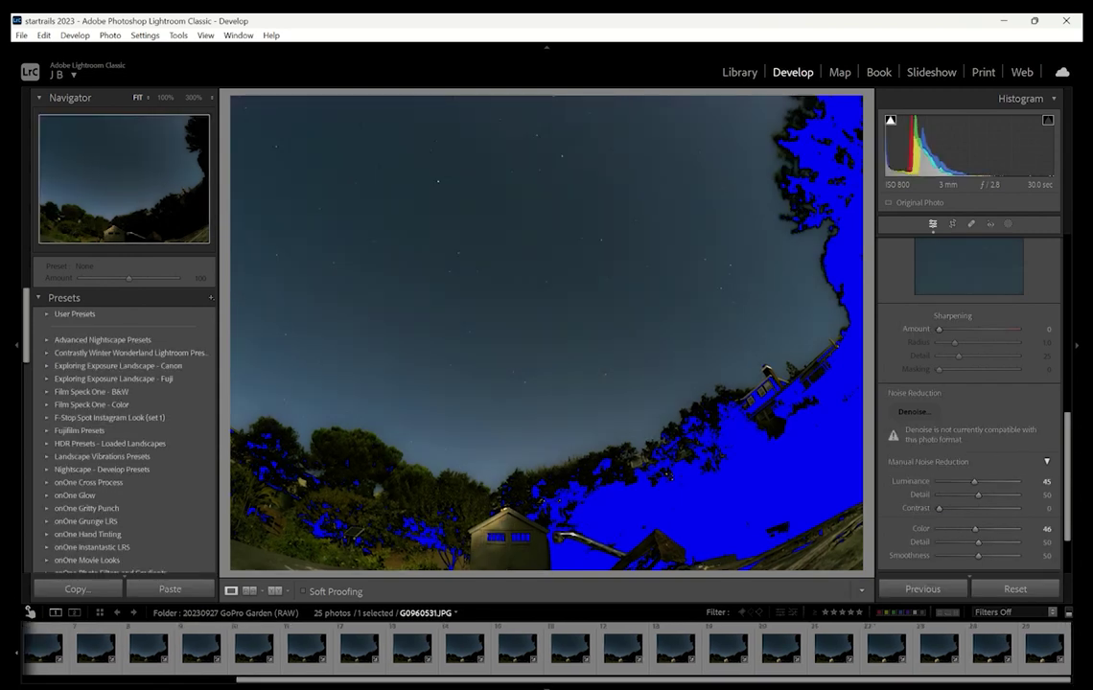
{"action": "left_click", "coordinate": [1043, 666], "text": "shift"}
{"action": "right_click", "coordinate": [1043, 671]}
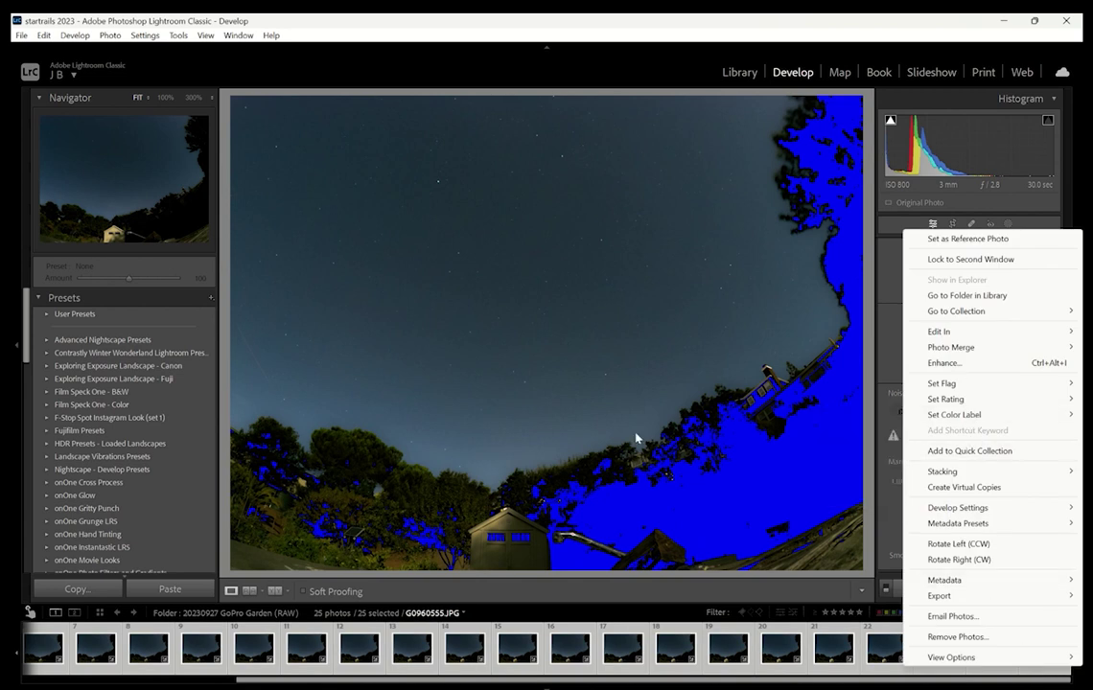
{"action": "left_click", "coordinate": [75, 36]}
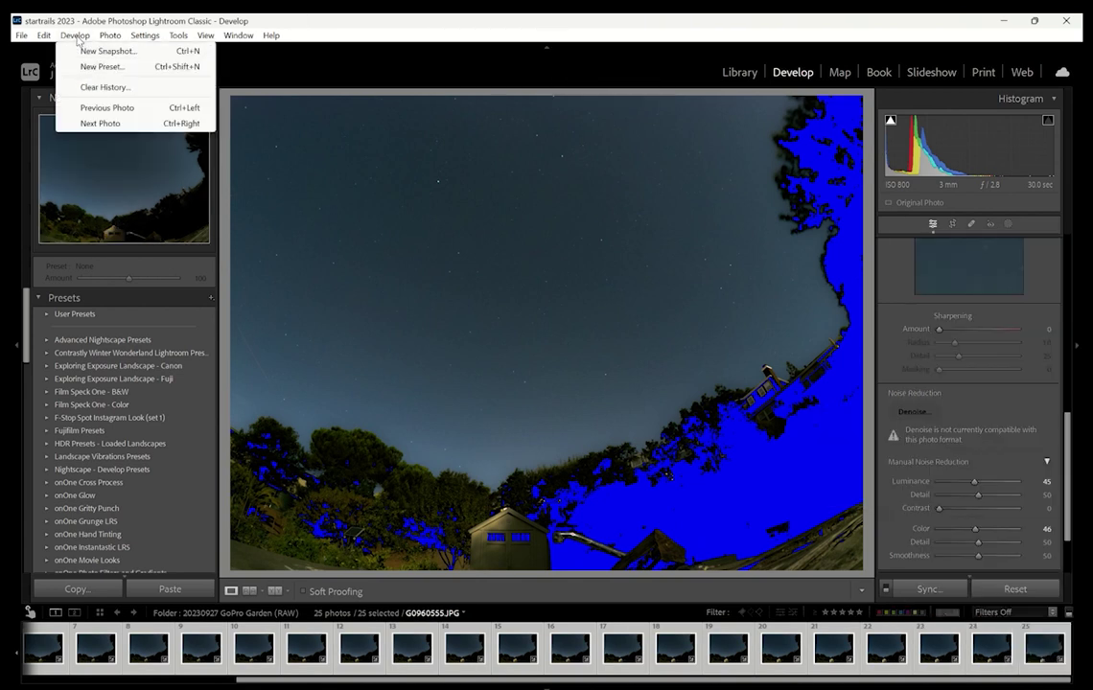
{"action": "left_click", "coordinate": [110, 37]}
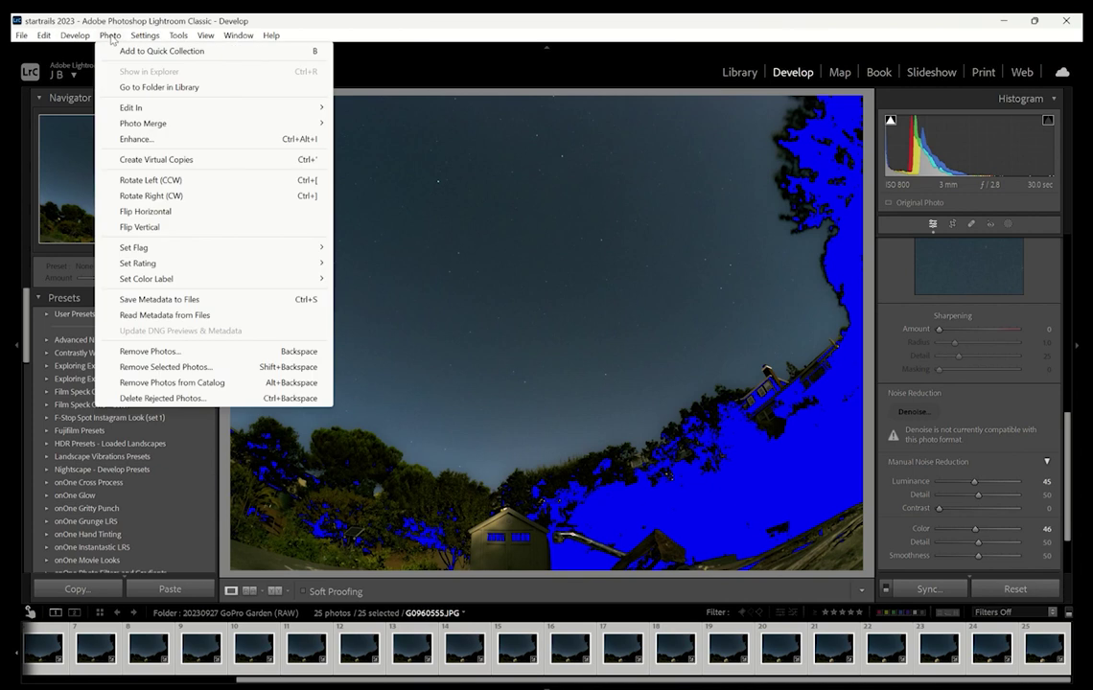
{"action": "mouse_move", "coordinate": [39, 40]}
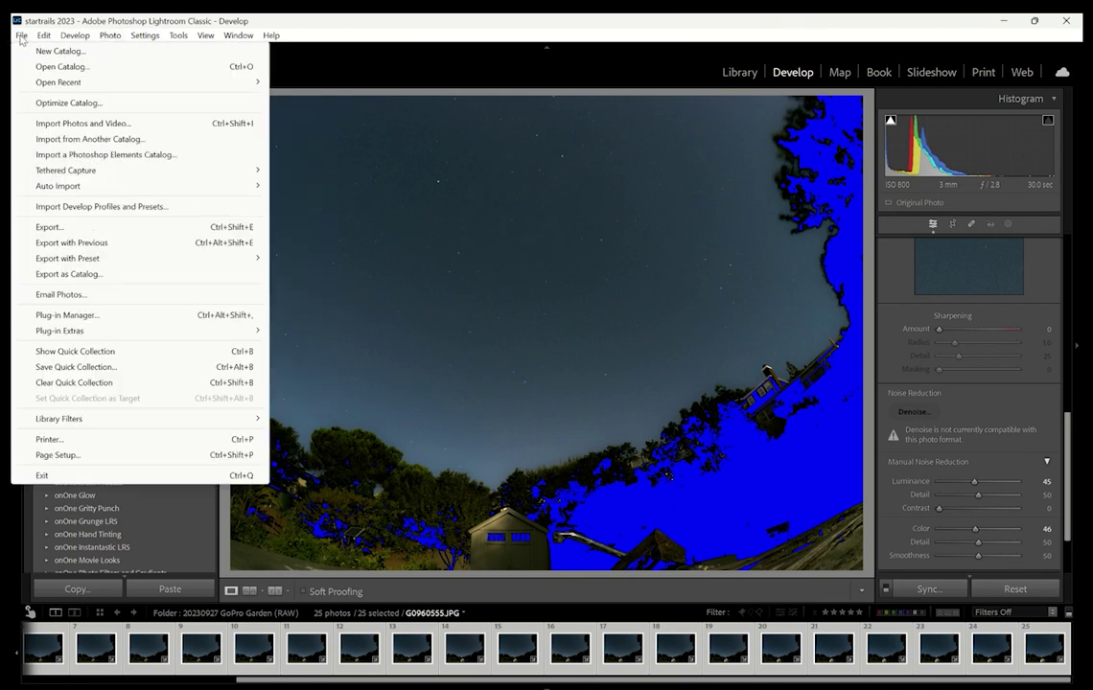
{"action": "left_click", "coordinate": [87, 228]}
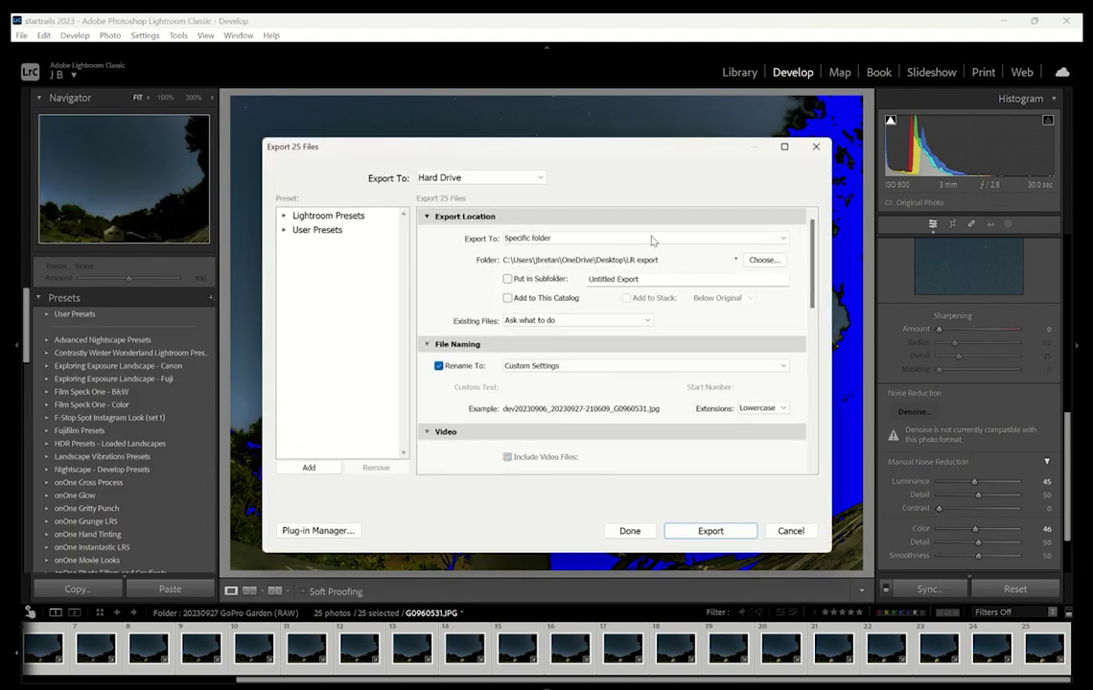
{"action": "left_click", "coordinate": [708, 240]}
{"action": "scroll", "coordinate": [683, 222], "scroll_direction": "down", "scroll_amount": 1}
{"action": "left_click", "coordinate": [682, 221]}
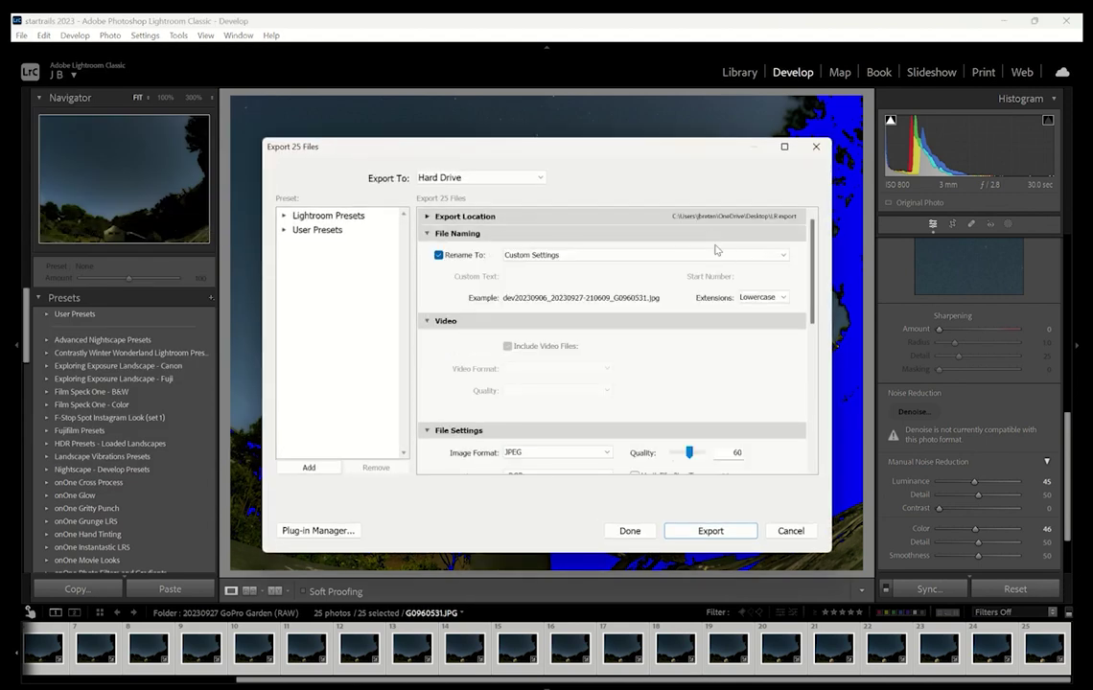
{"action": "left_click", "coordinate": [428, 217]}
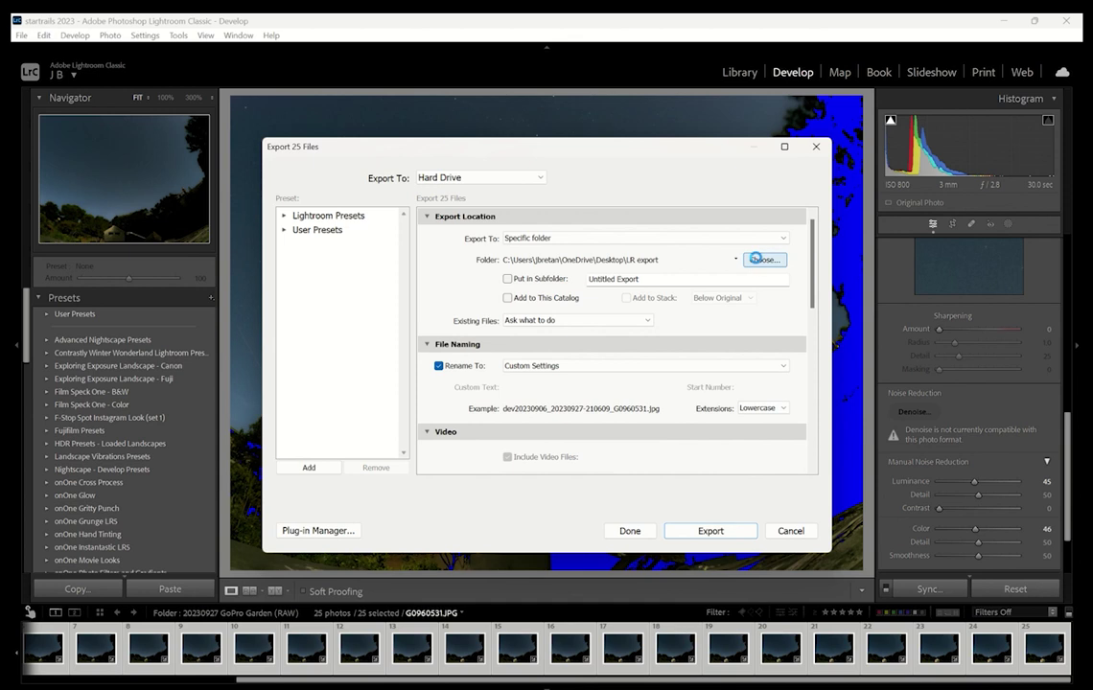
Browse for the export destination and create a new folder inside the STARTRAILS 2023 folder on the Desktop
{"action": "left_click", "coordinate": [763, 254]}
{"action": "left_click", "coordinate": [469, 192]}
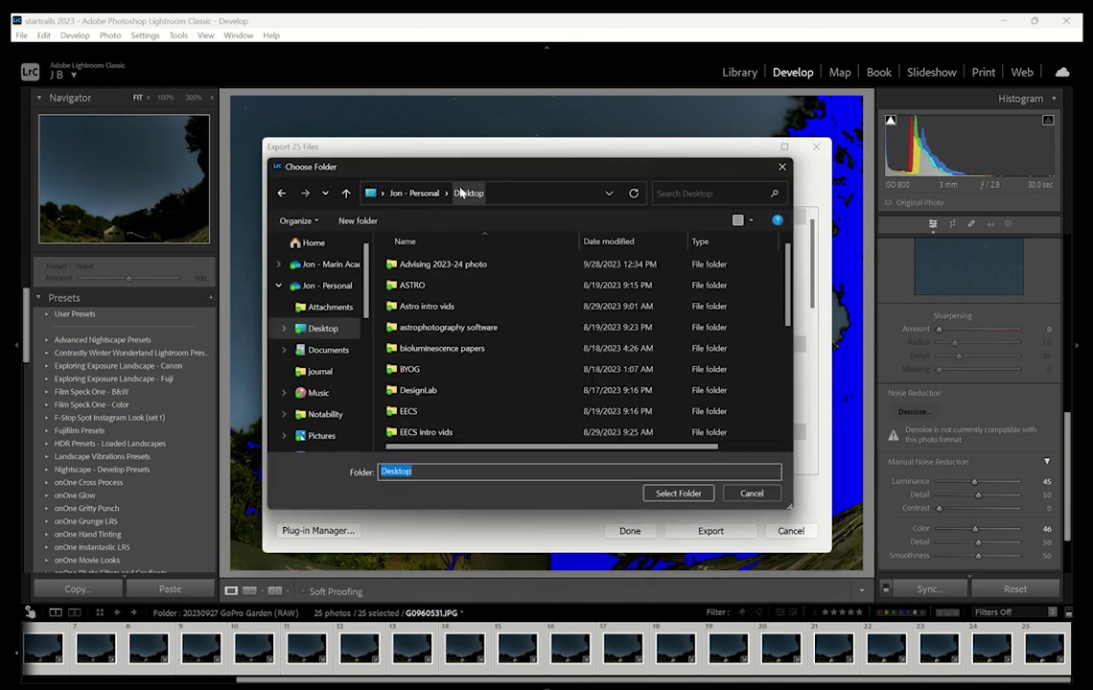
{"action": "scroll", "coordinate": [451, 317], "scroll_direction": "down", "scroll_amount": 10}
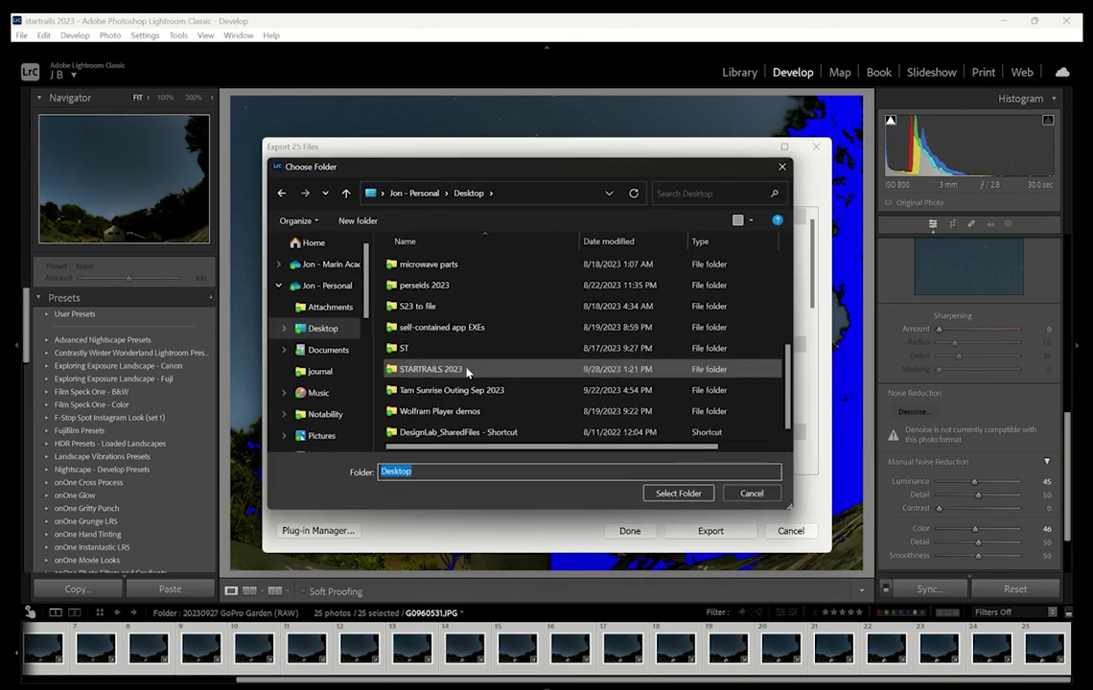
{"action": "double_click", "coordinate": [453, 372]}
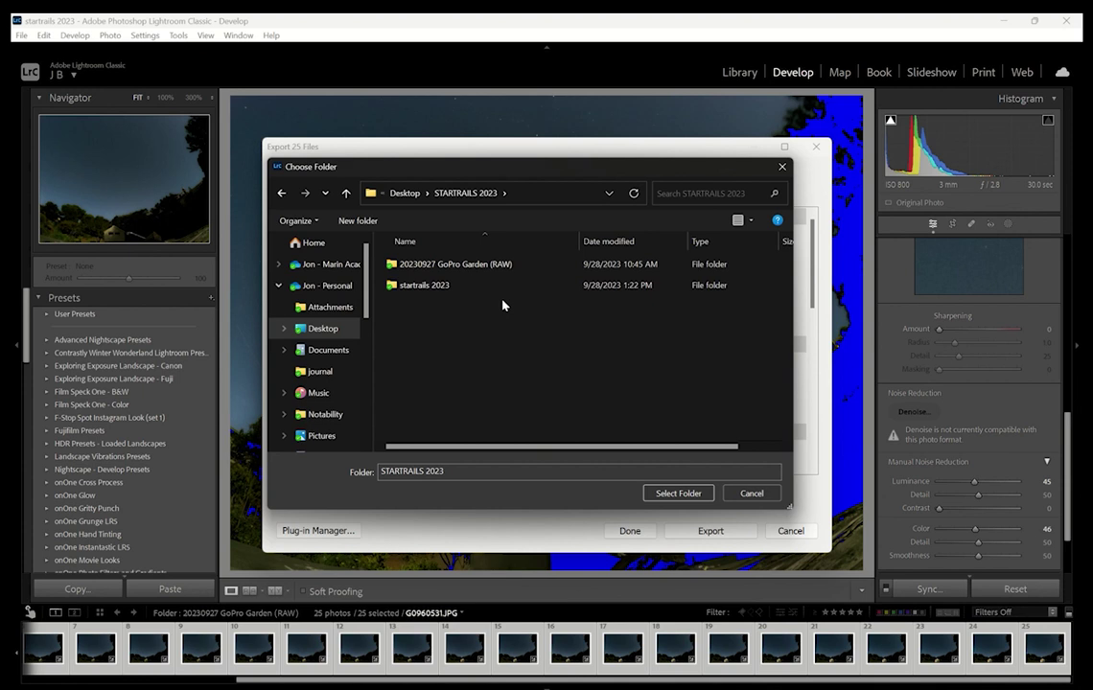
{"action": "left_click", "coordinate": [358, 220]}
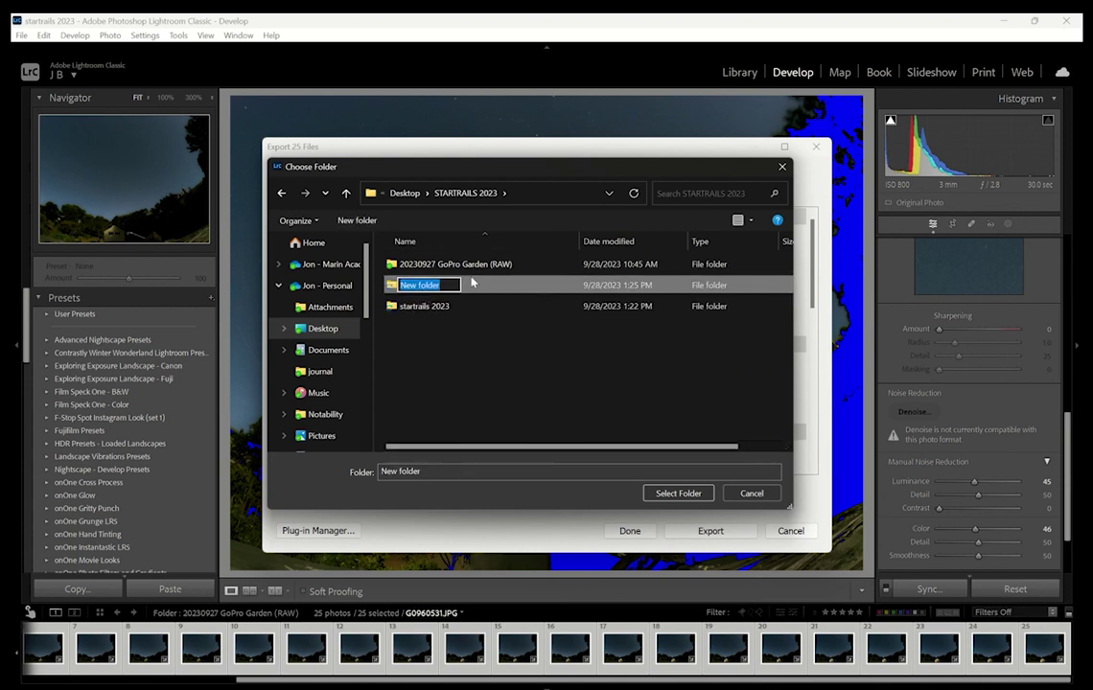
{"action": "key", "text": "Return"}
Copy the name of the 20230927 GoPro Garden (RAW) folder
{"action": "left_click", "coordinate": [446, 265]}
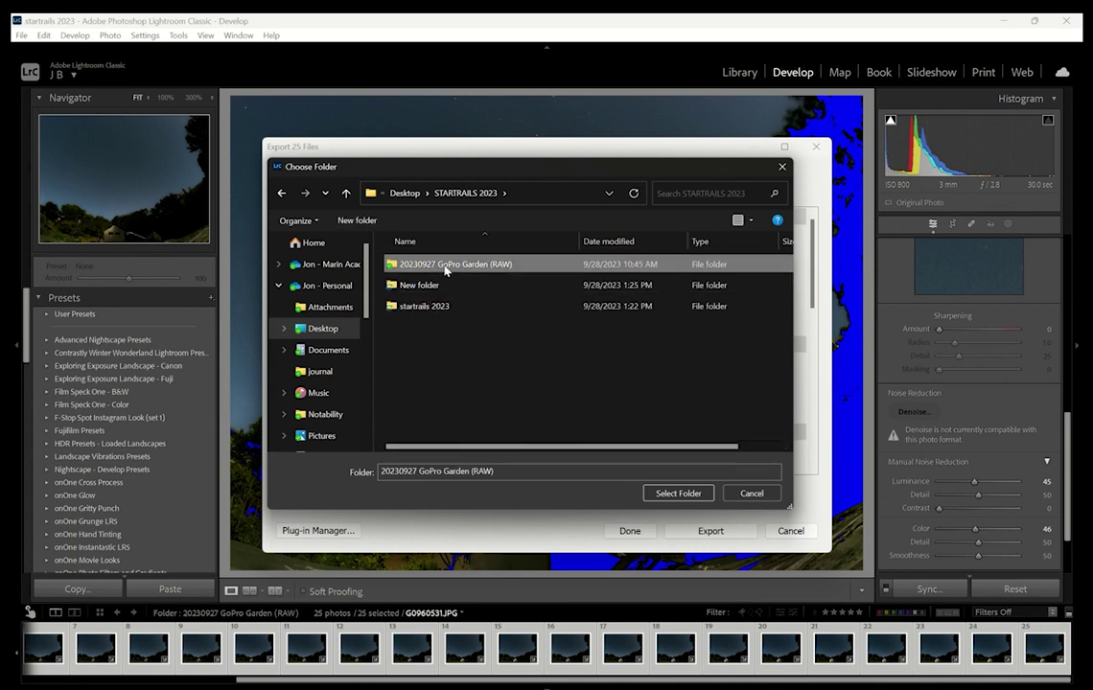
{"action": "right_click", "coordinate": [447, 272]}
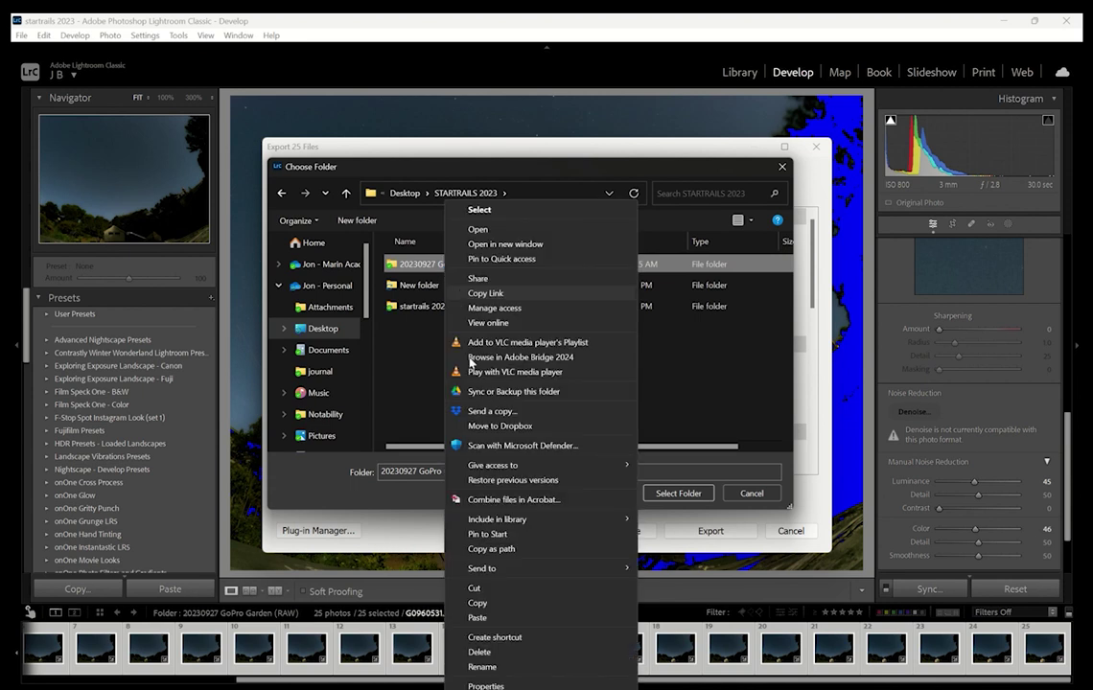
{"action": "left_click", "coordinate": [482, 667]}
{"action": "key", "text": "ctrl+c"}
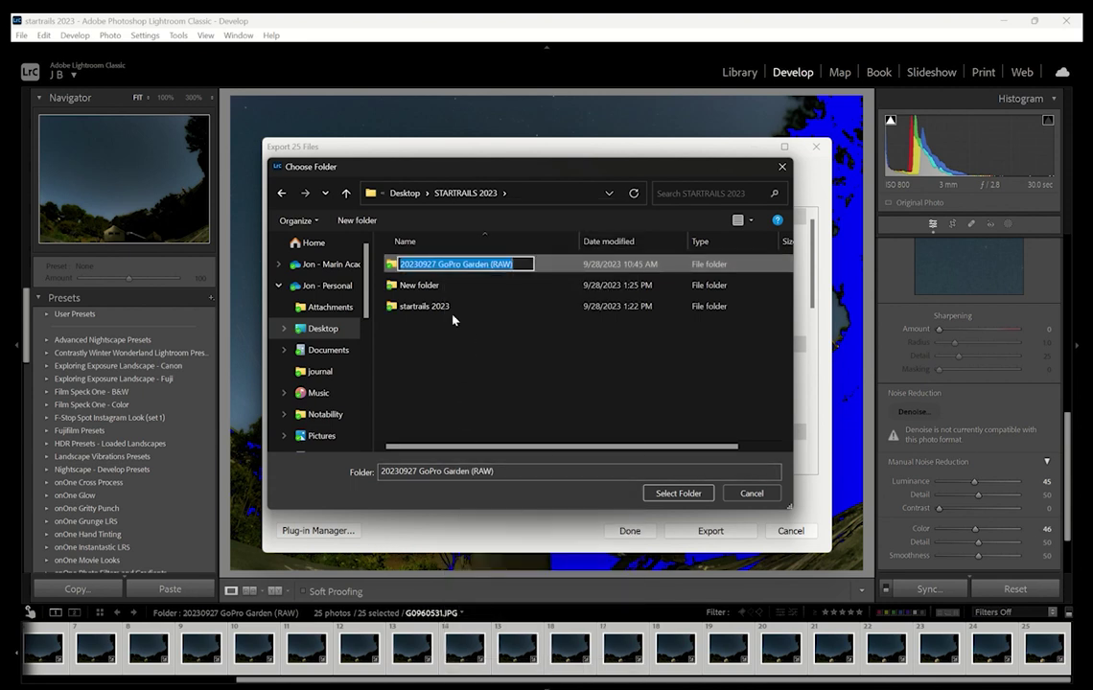
Rename the new folder as 20230927 GoPro Garden (DEV) and choose it as the export destination
{"action": "left_click", "coordinate": [434, 287]}
{"action": "right_click", "coordinate": [431, 285]}
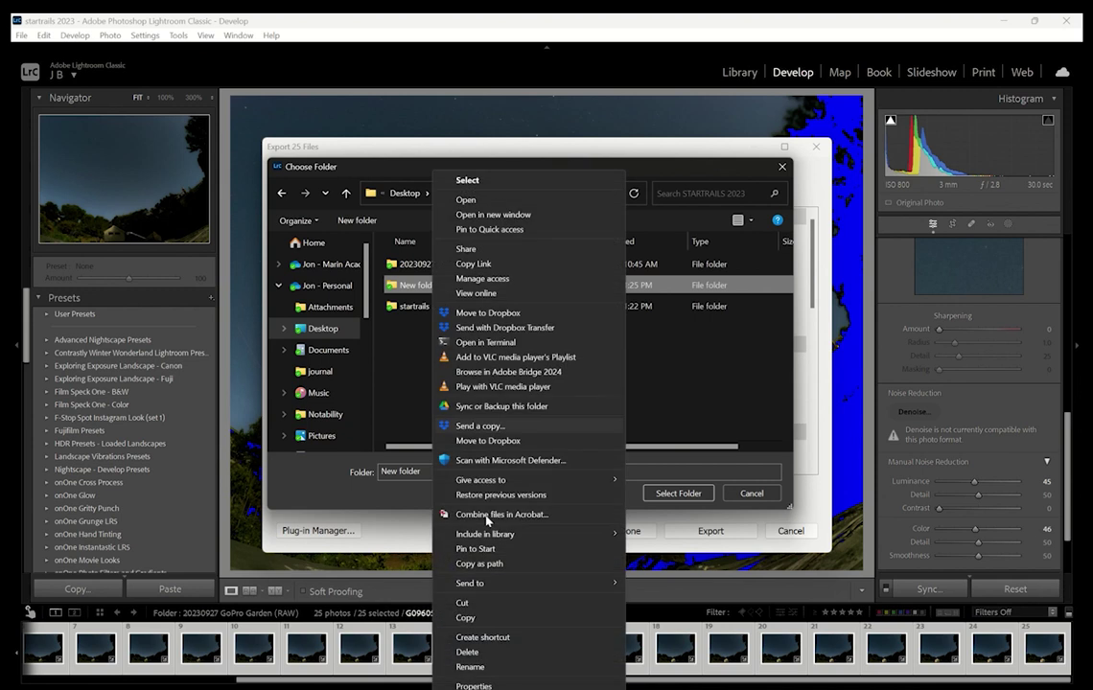
{"action": "left_click", "coordinate": [480, 665]}
{"action": "key", "text": "ctrl+v"}
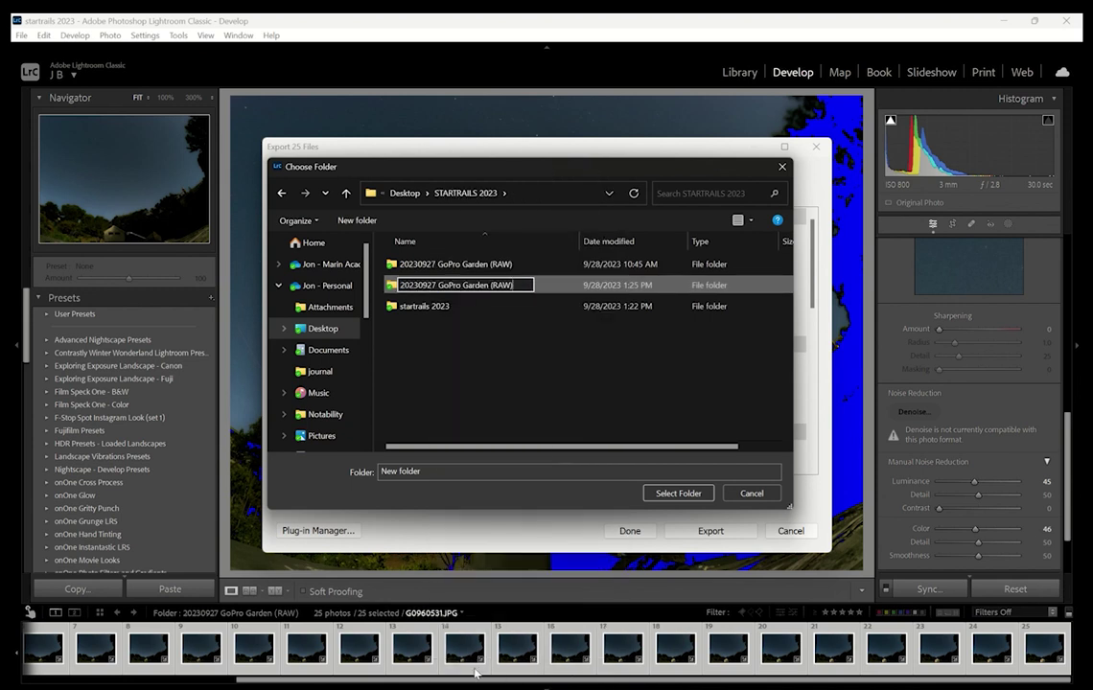
{"action": "key", "text": "BackSpace"}
{"action": "key", "text": "BackSpace"}
{"action": "key", "text": "BackSpace"}
{"action": "key", "text": "BackSpace"}
{"action": "type", "text": "DEV)"}
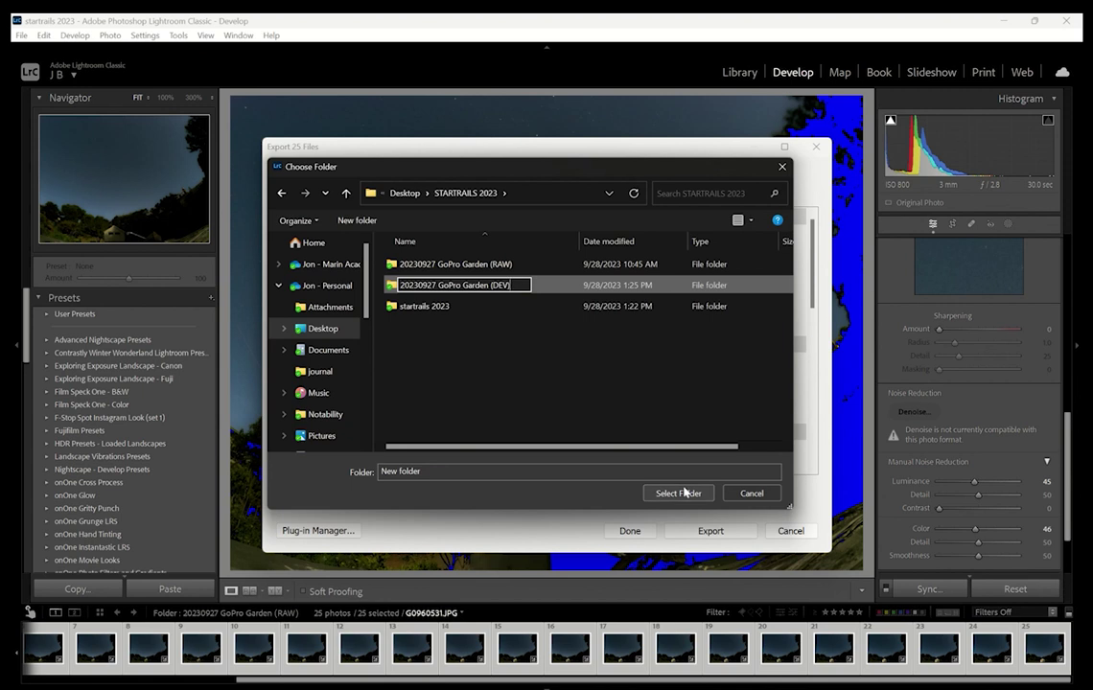
{"action": "left_click", "coordinate": [423, 287]}
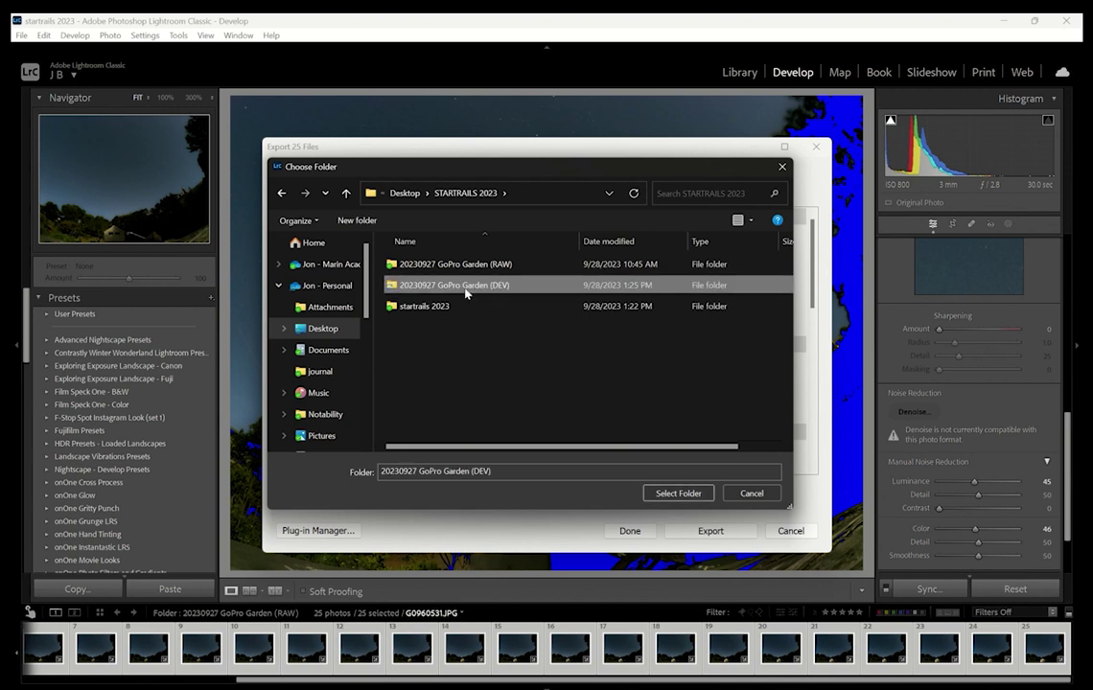
{"action": "left_click", "coordinate": [676, 493]}
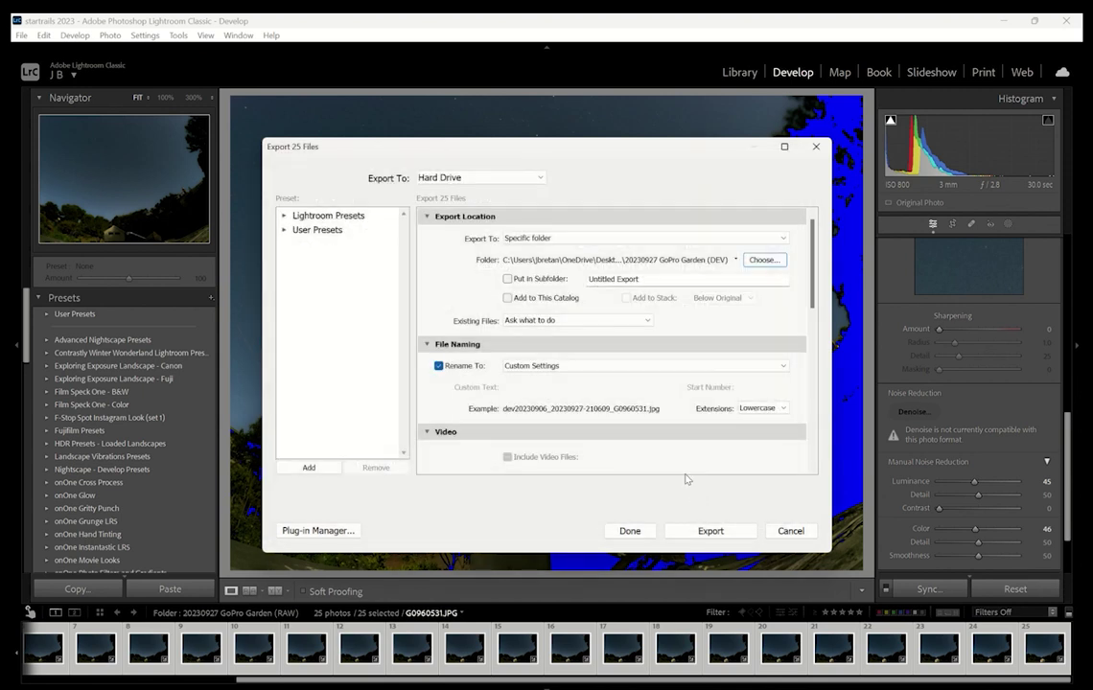
Change the custom filename template's prefix to dev20230928 and export the 25 photos
{"action": "left_click", "coordinate": [538, 373]}
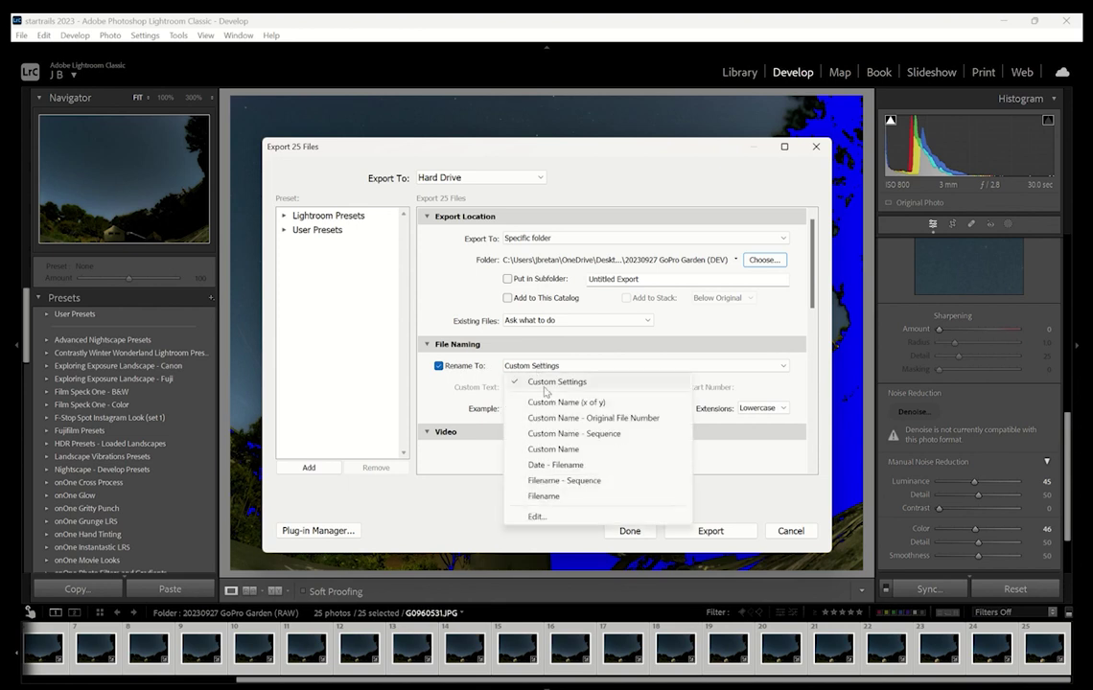
{"action": "left_click", "coordinate": [460, 396]}
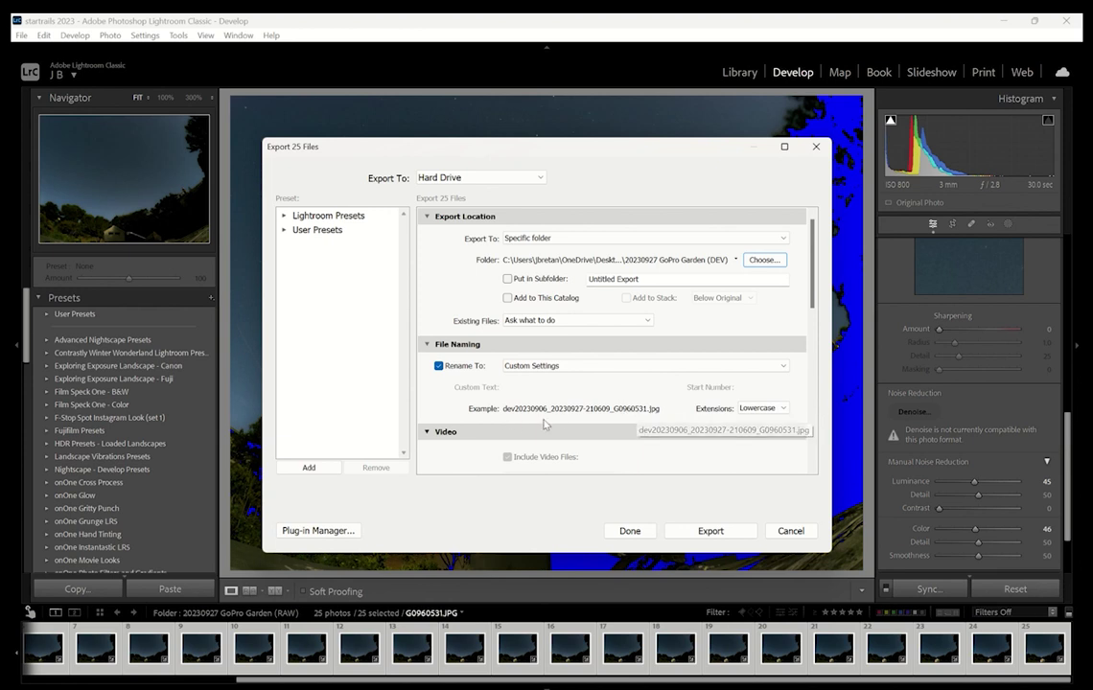
{"action": "left_click", "coordinate": [537, 365]}
{"action": "left_click", "coordinate": [535, 517]}
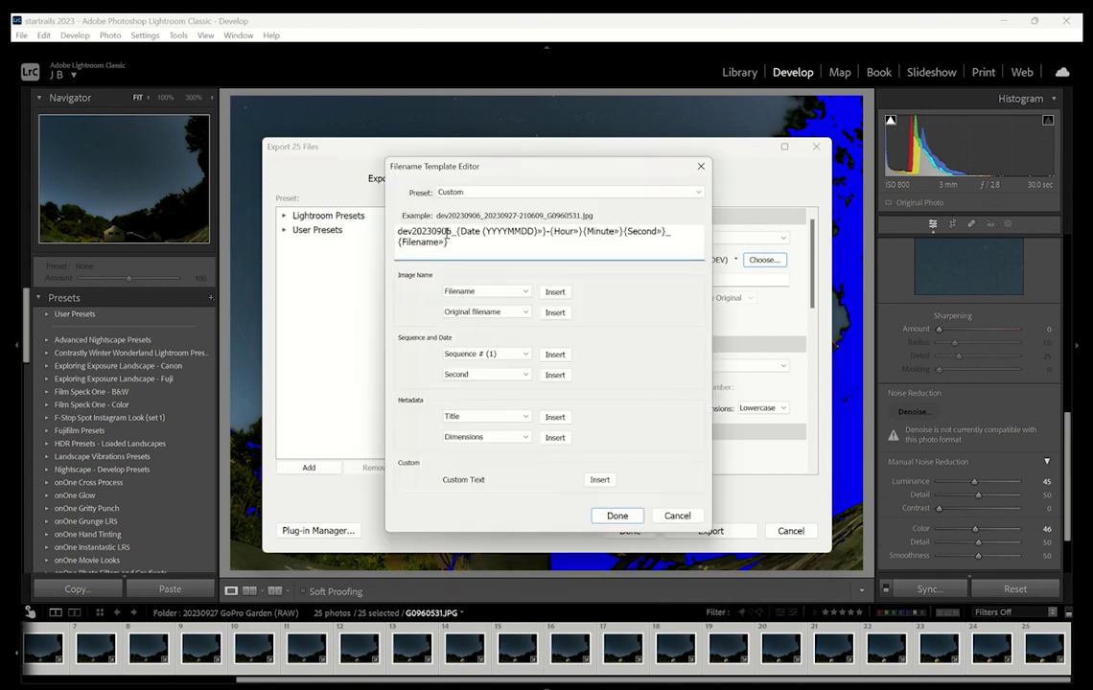
{"action": "key", "text": "BackSpace"}
{"action": "key", "text": "BackSpace"}
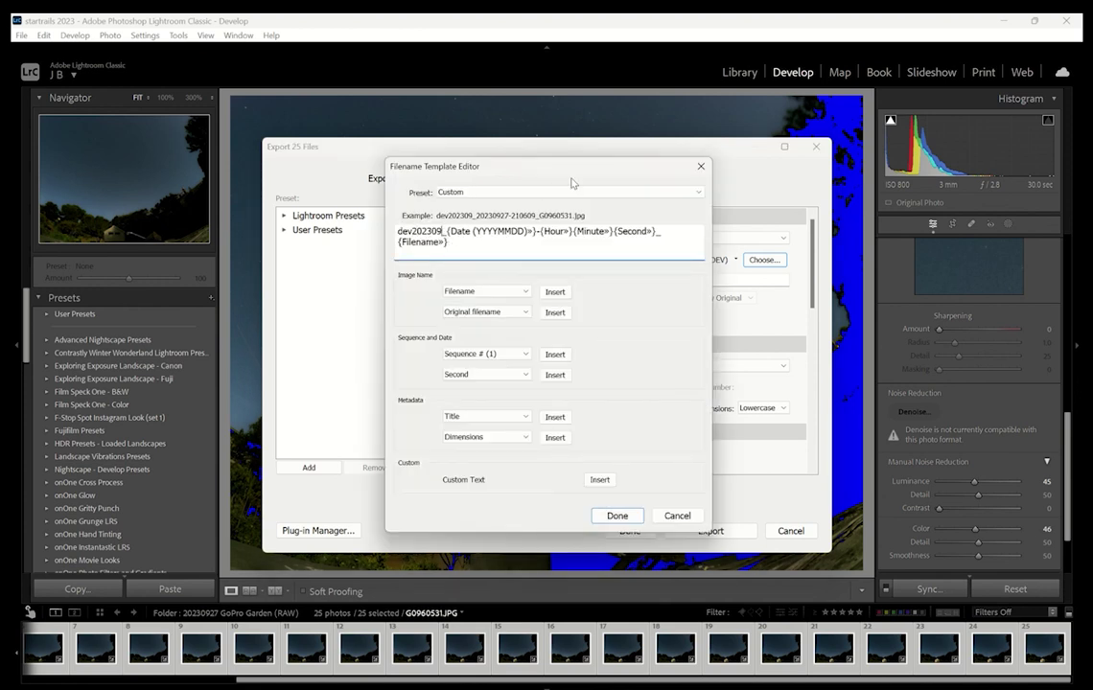
{"action": "type", "text": "28"}
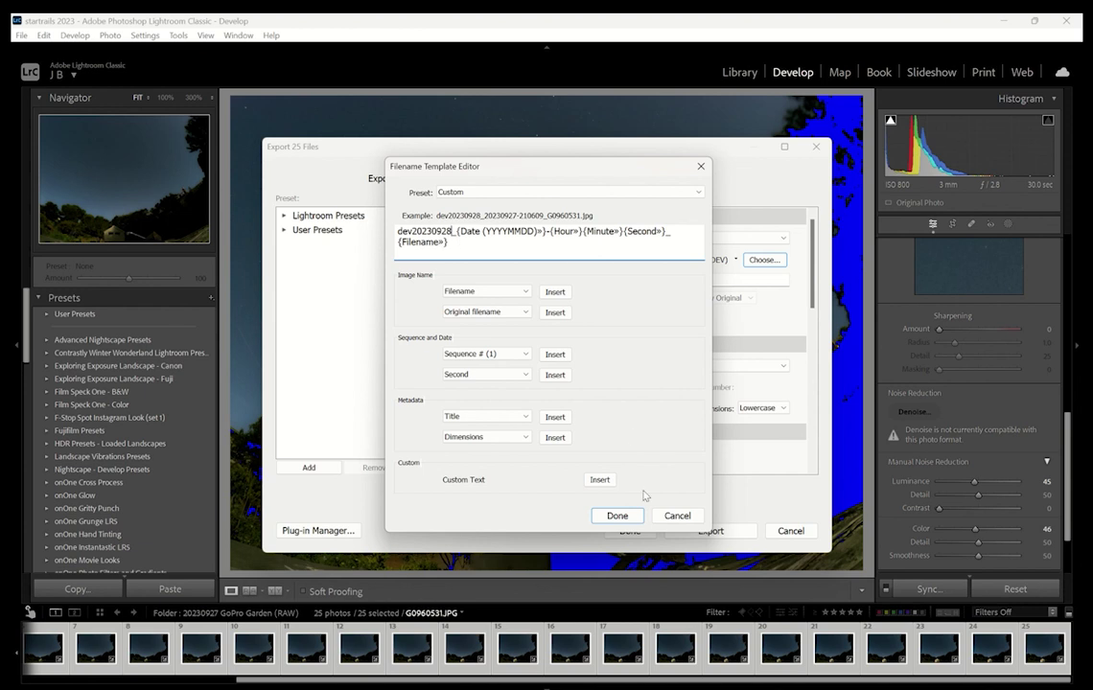
{"action": "left_click", "coordinate": [620, 517]}
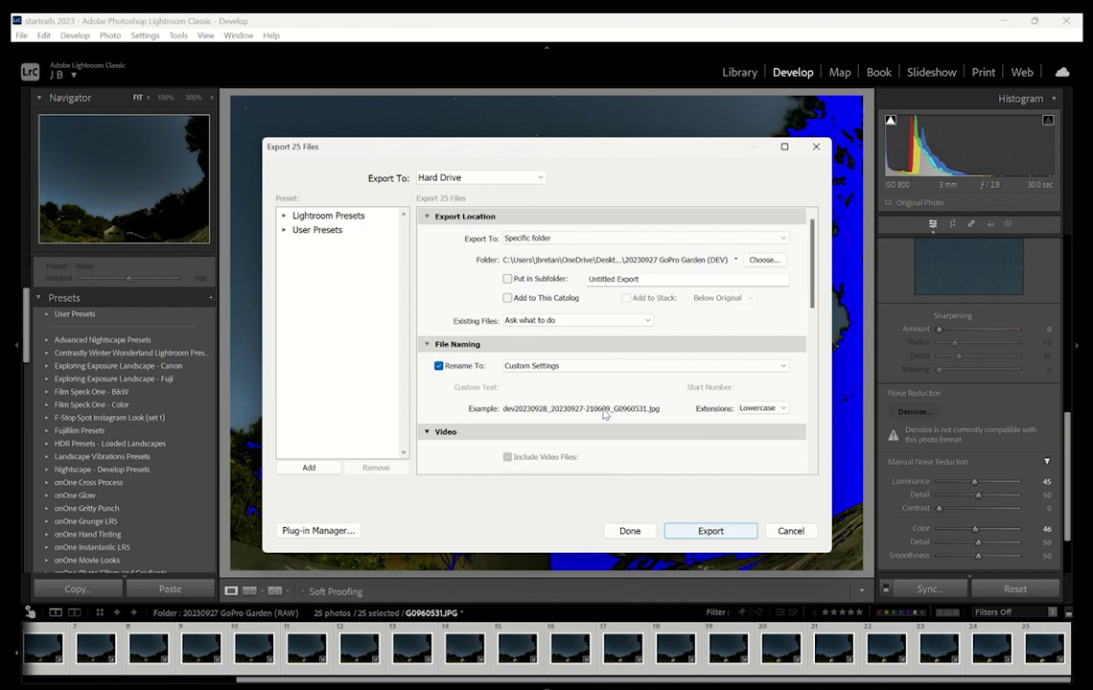
{"action": "scroll", "coordinate": [662, 413], "scroll_direction": "down", "scroll_amount": 10}
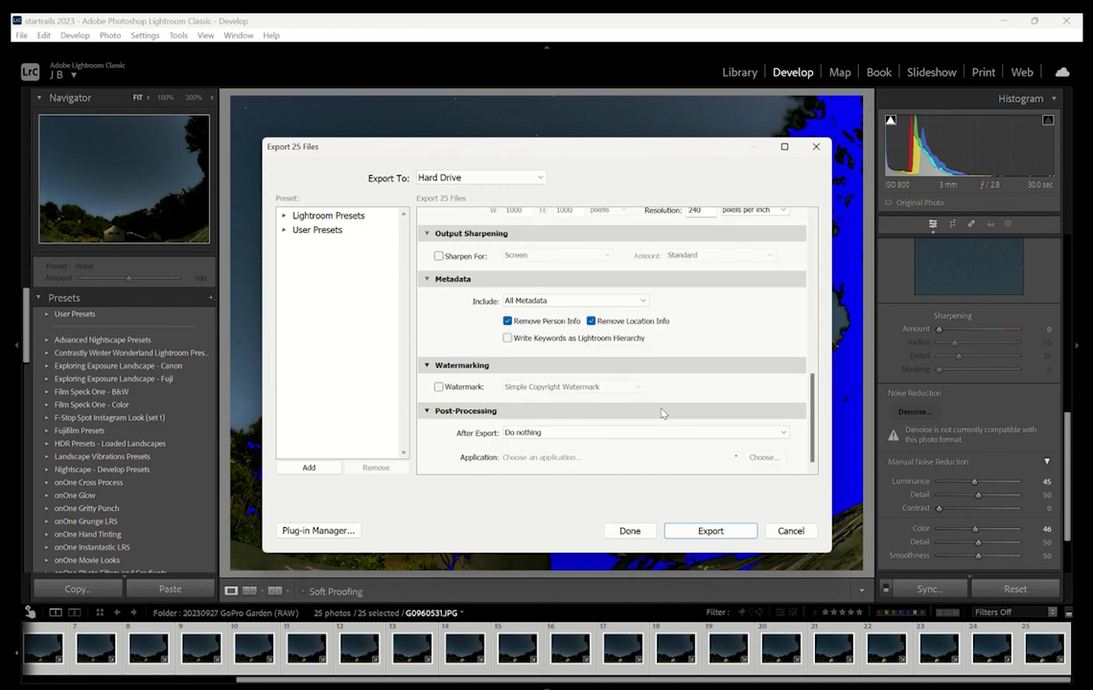
{"action": "left_click", "coordinate": [710, 530]}
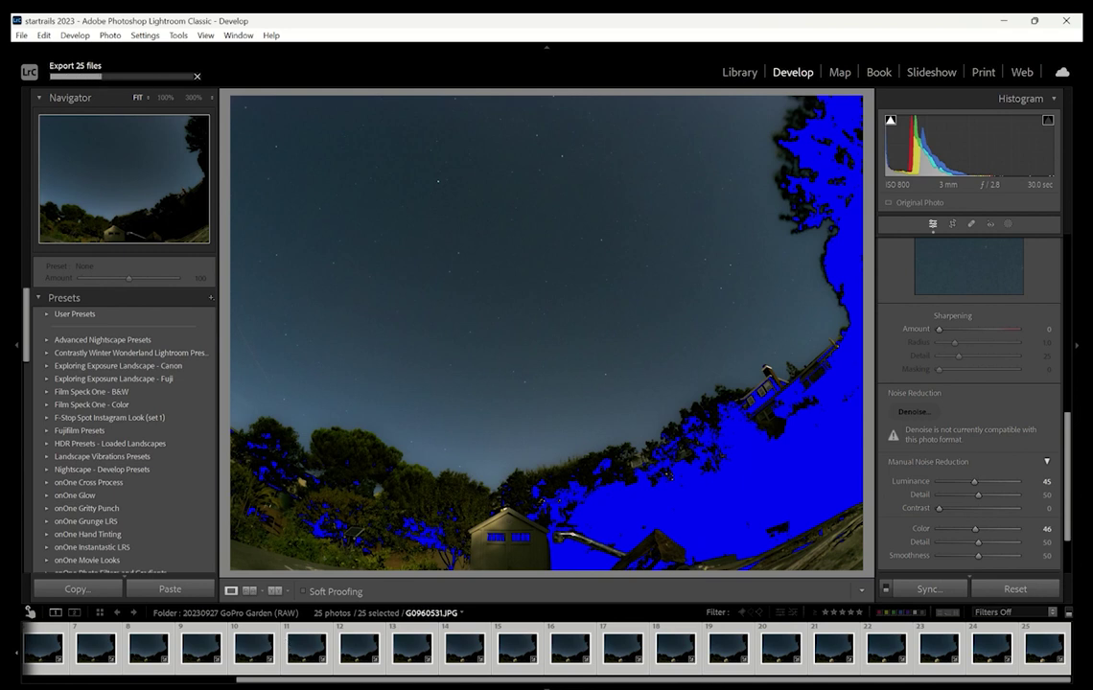
Switch to File Explorer and open the 20230927 GoPro Garden (DEV) folder inside STARTRAILS 2023
{"action": "left_click", "coordinate": [267, 565]}
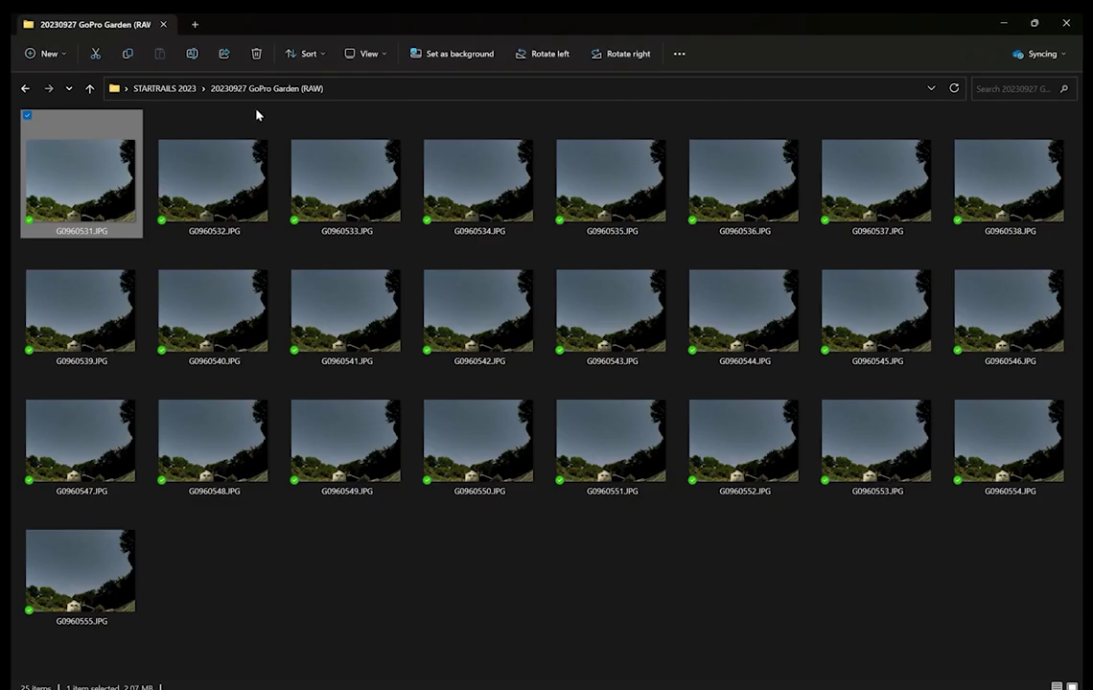
{"action": "left_click", "coordinate": [165, 88]}
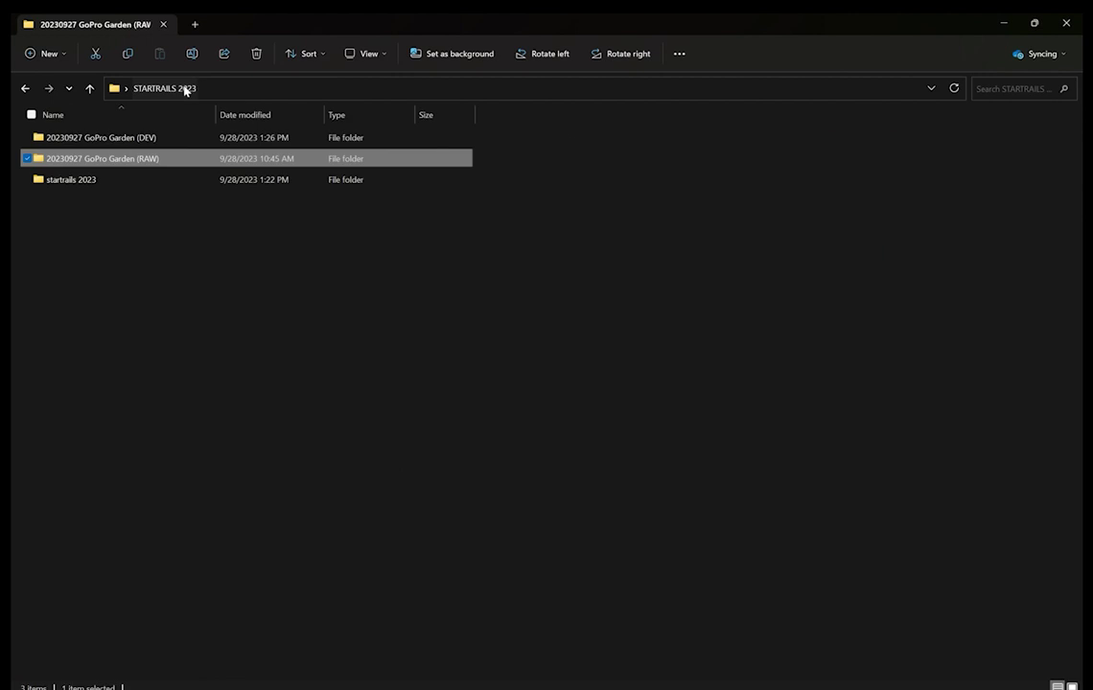
{"action": "left_click", "coordinate": [139, 143]}
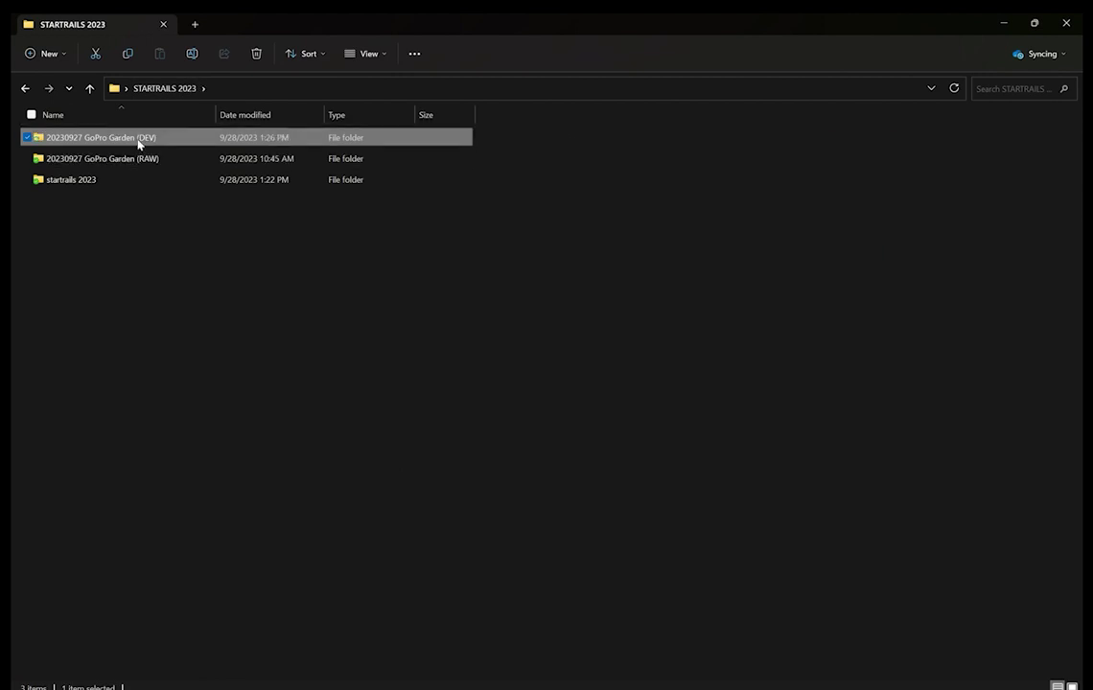
{"action": "double_click", "coordinate": [139, 137]}
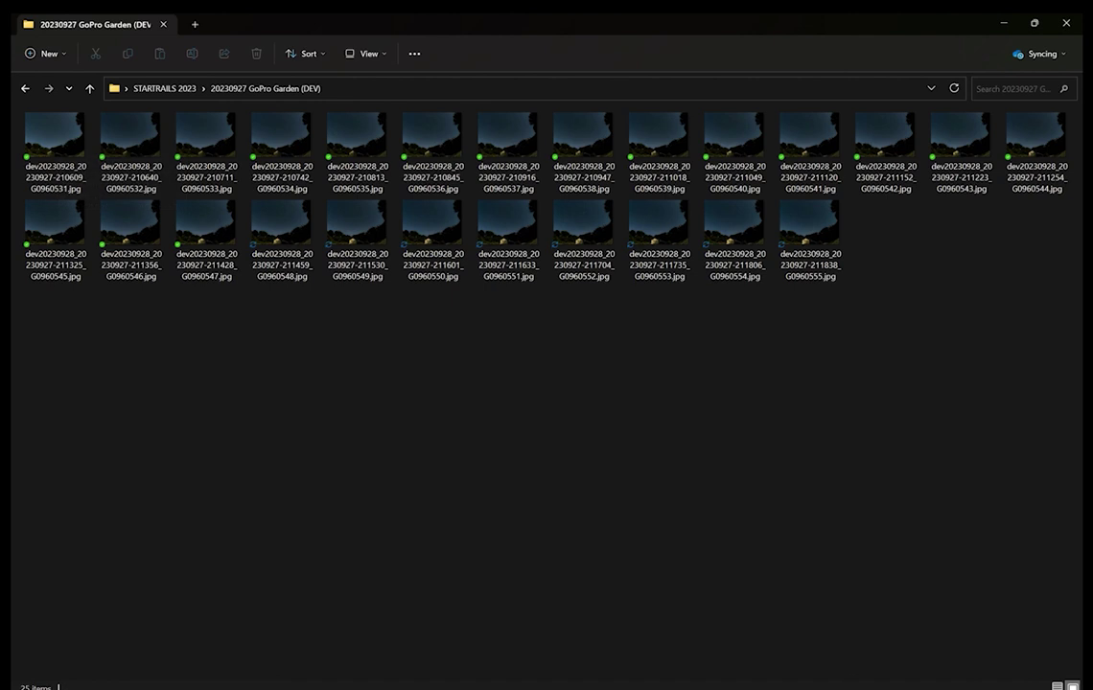
Reopen the 20230927 GoPro Garden (DEV) folder and page through its exported photos from G0960531 to G0960549, closing the viewer at the end
{"action": "key", "text": "alt+Tab"}
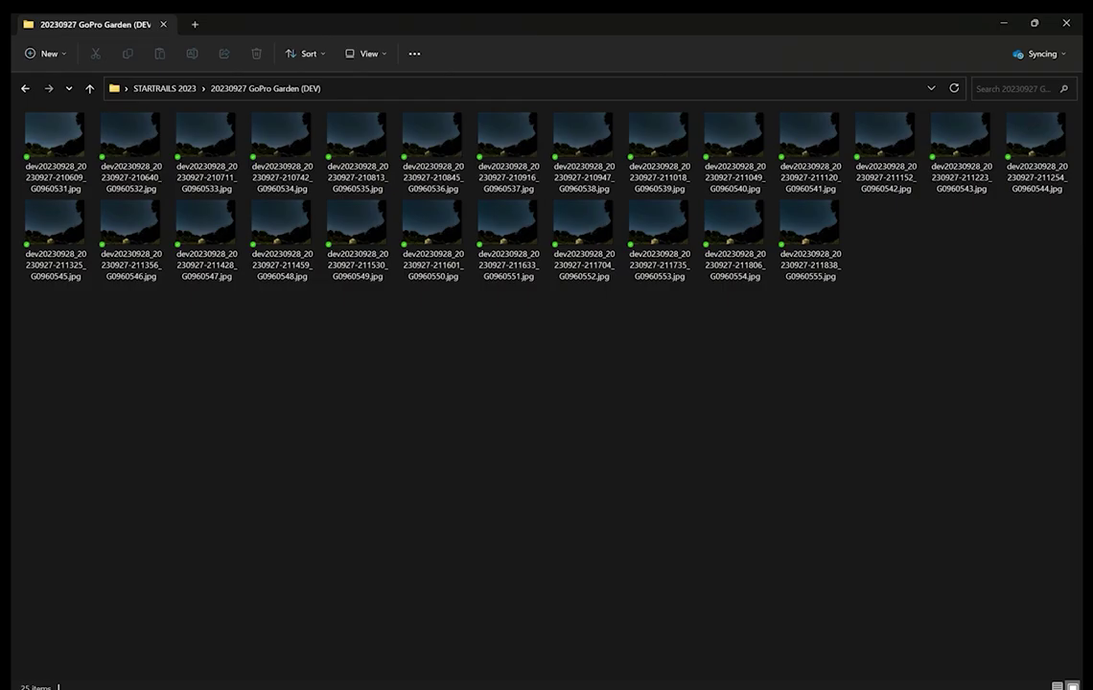
{"action": "left_click", "coordinate": [273, 686]}
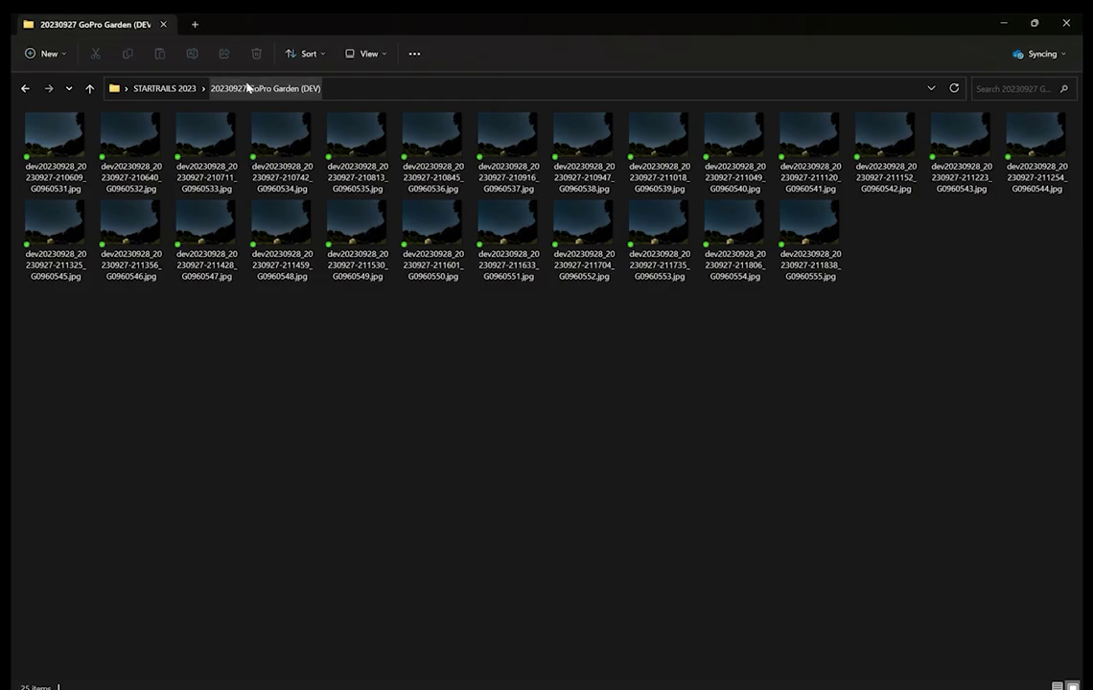
{"action": "left_click", "coordinate": [165, 88]}
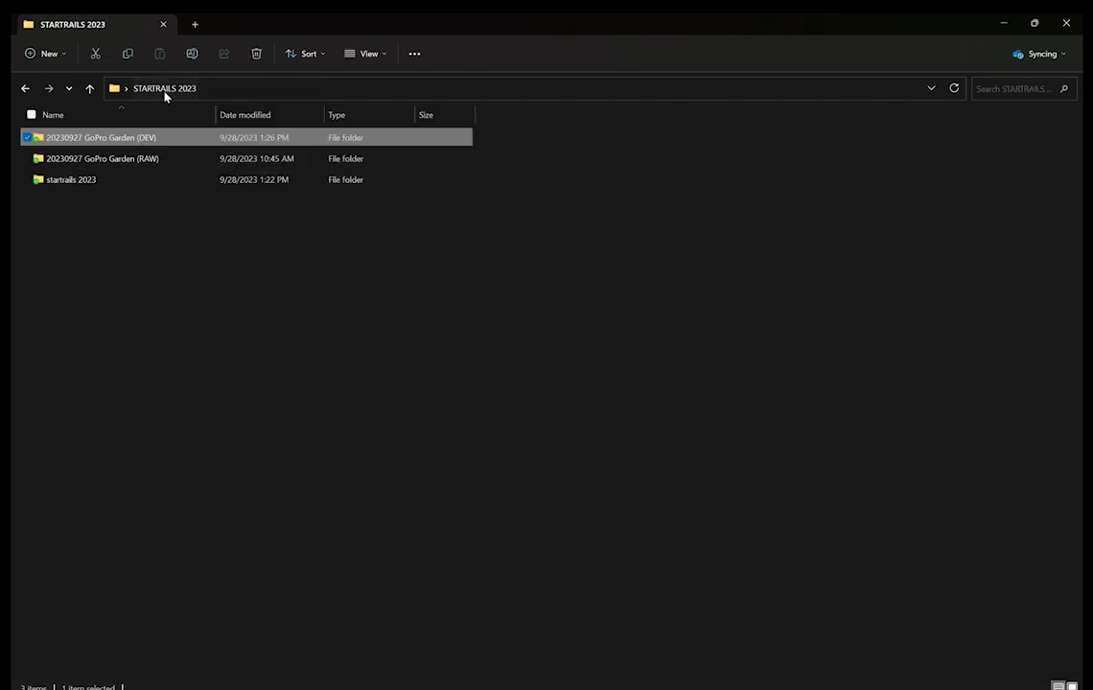
{"action": "double_click", "coordinate": [135, 147]}
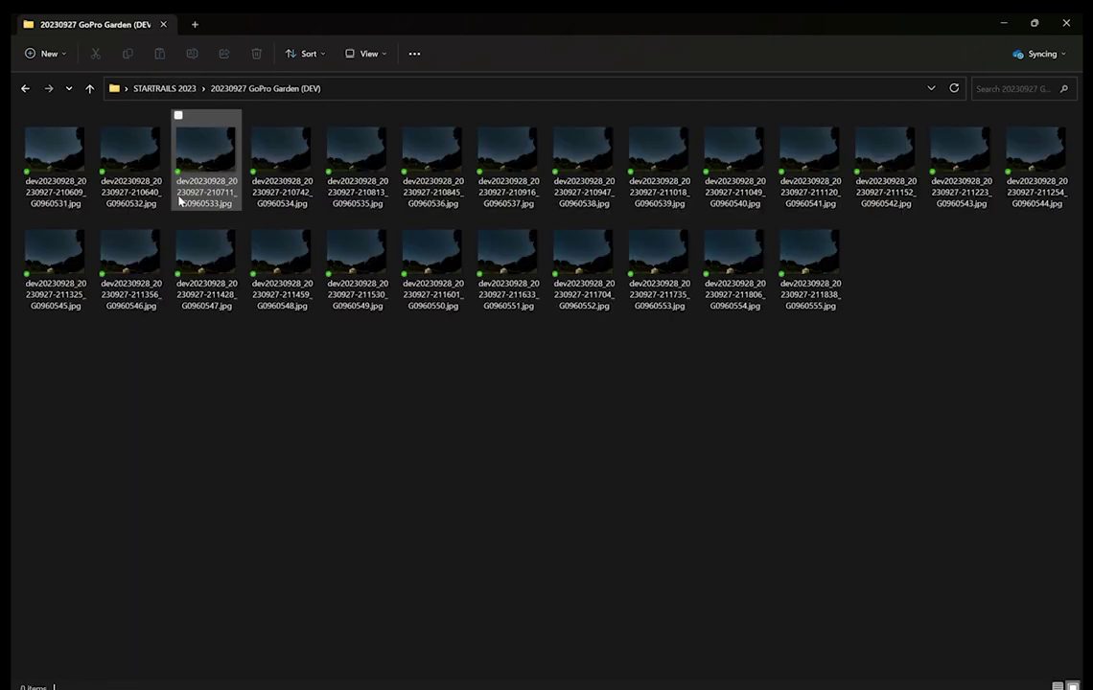
{"action": "double_click", "coordinate": [81, 163]}
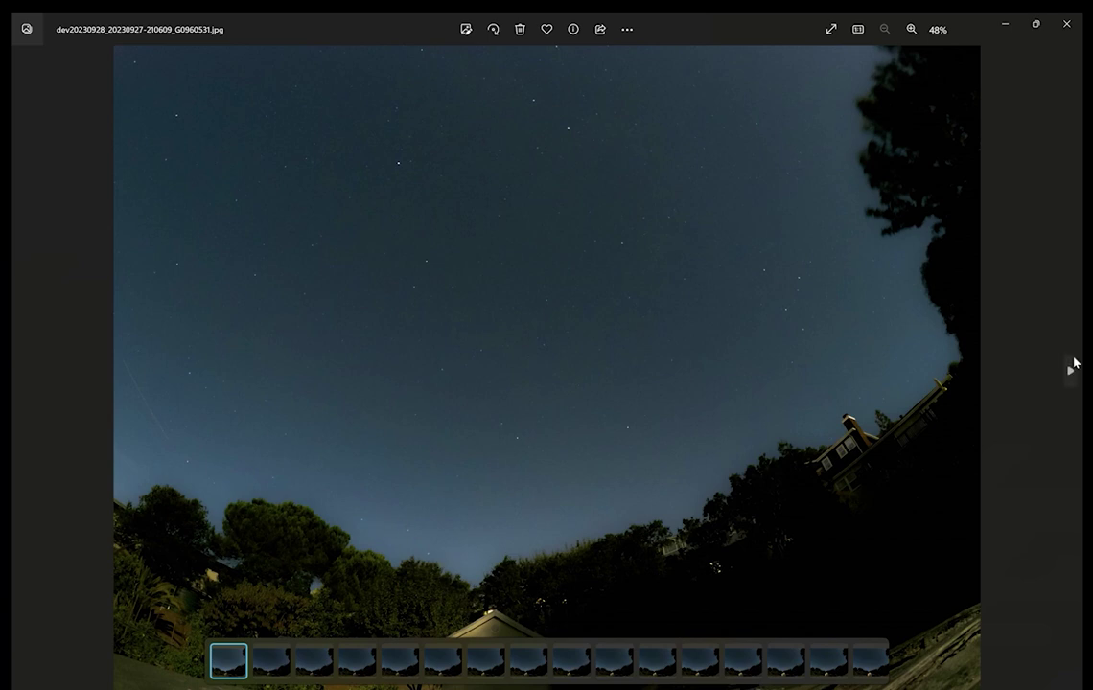
{"action": "left_click", "coordinate": [1071, 371]}
{"action": "left_click", "coordinate": [1070, 371]}
{"action": "left_click", "coordinate": [1070, 371]}
{"action": "left_click", "coordinate": [1070, 371]}
{"action": "left_click", "coordinate": [1070, 371]}
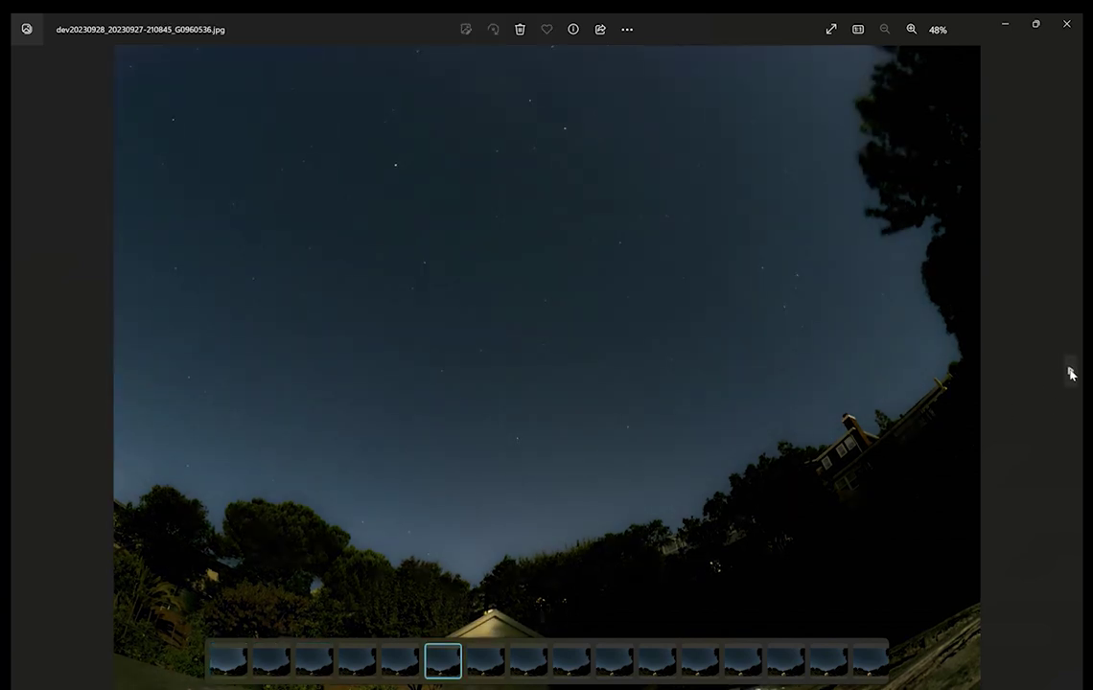
{"action": "left_click", "coordinate": [1071, 372]}
{"action": "left_click", "coordinate": [1070, 371]}
{"action": "left_click", "coordinate": [1071, 371]}
{"action": "left_click", "coordinate": [1070, 371]}
{"action": "left_click", "coordinate": [1071, 371]}
{"action": "left_click", "coordinate": [1070, 371]}
{"action": "left_click", "coordinate": [1070, 371]}
{"action": "left_click", "coordinate": [1070, 371]}
{"action": "left_click", "coordinate": [1070, 371]}
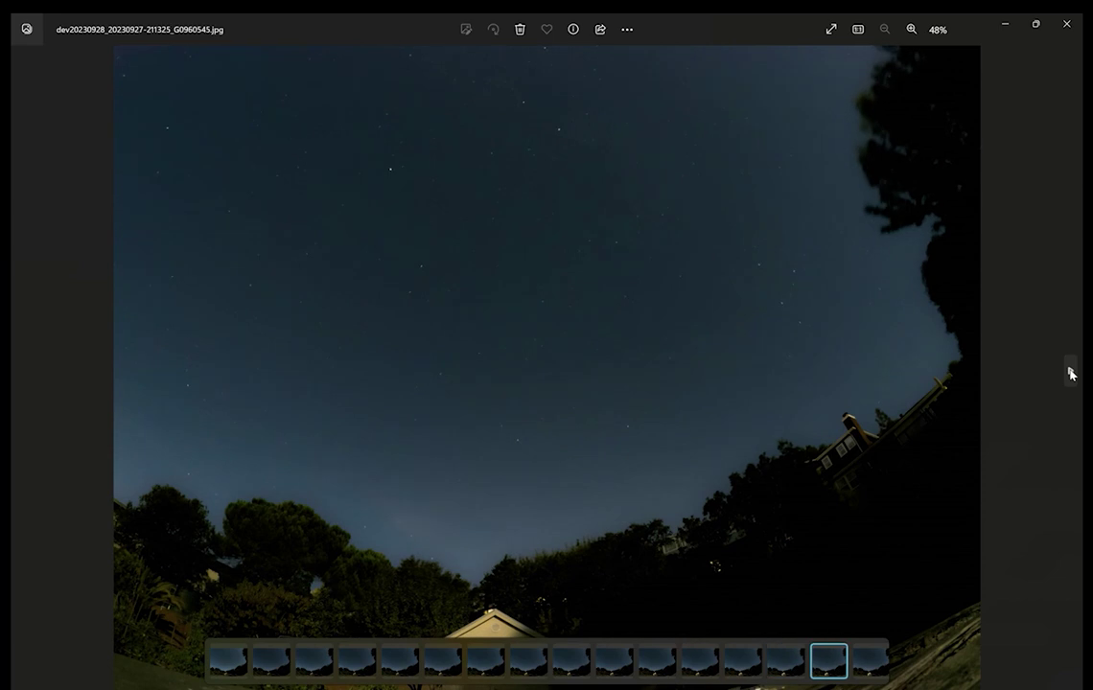
{"action": "left_click", "coordinate": [1070, 371]}
{"action": "left_click", "coordinate": [1070, 371]}
{"action": "left_click", "coordinate": [1070, 371]}
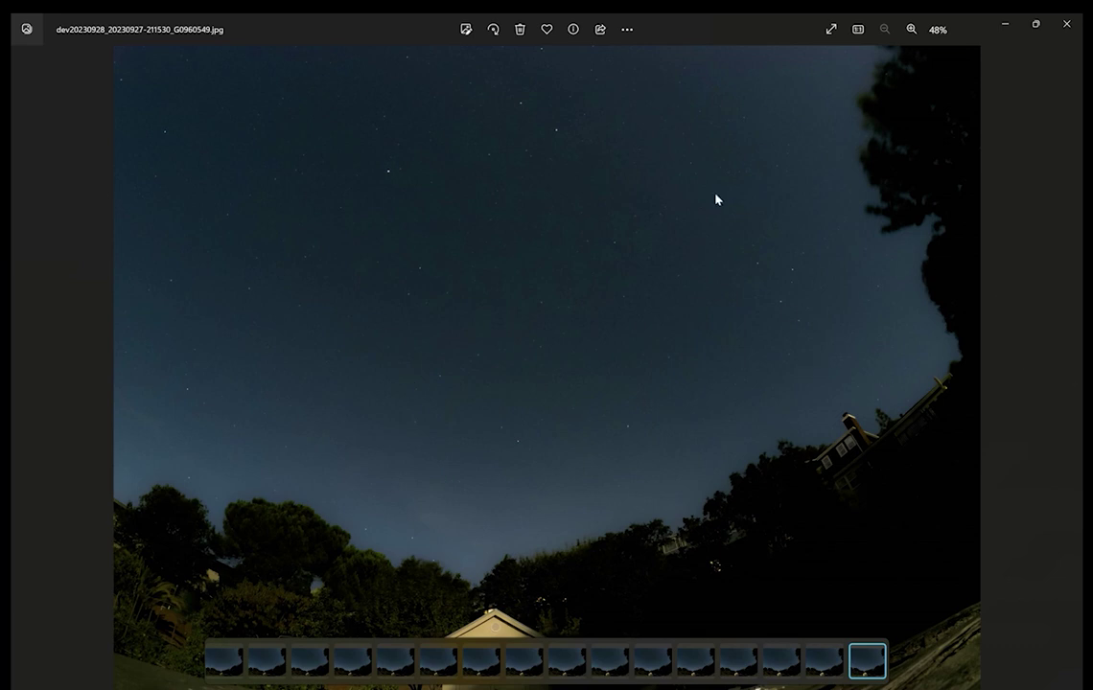
{"action": "left_click", "coordinate": [1061, 33]}
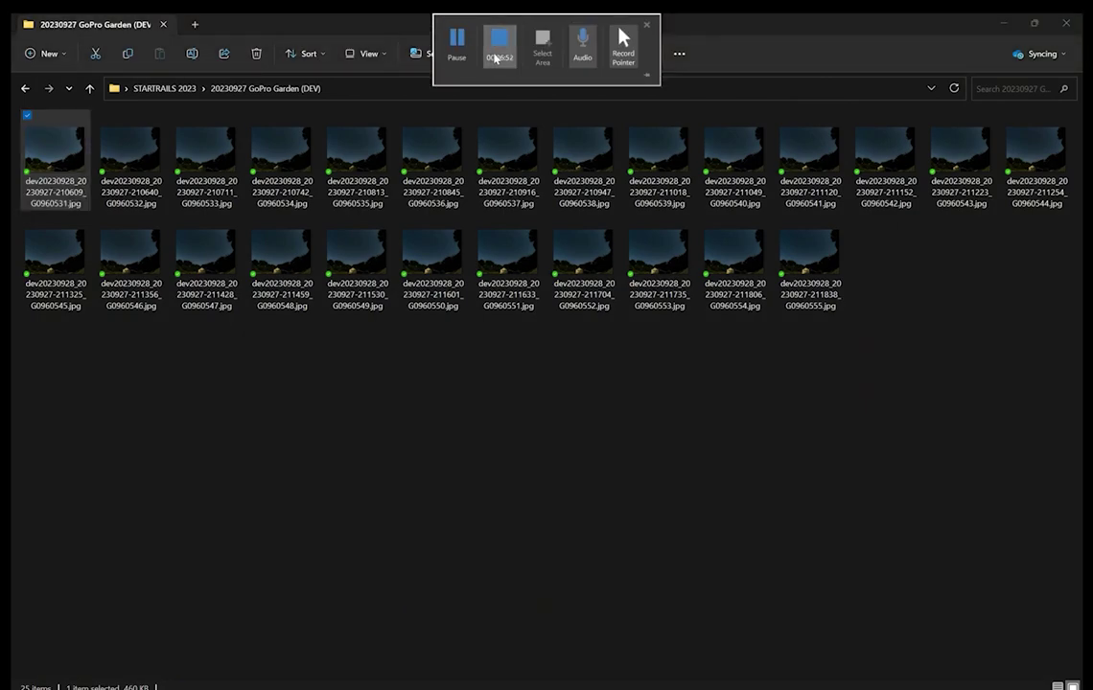
{"action": "left_click", "coordinate": [497, 38]}
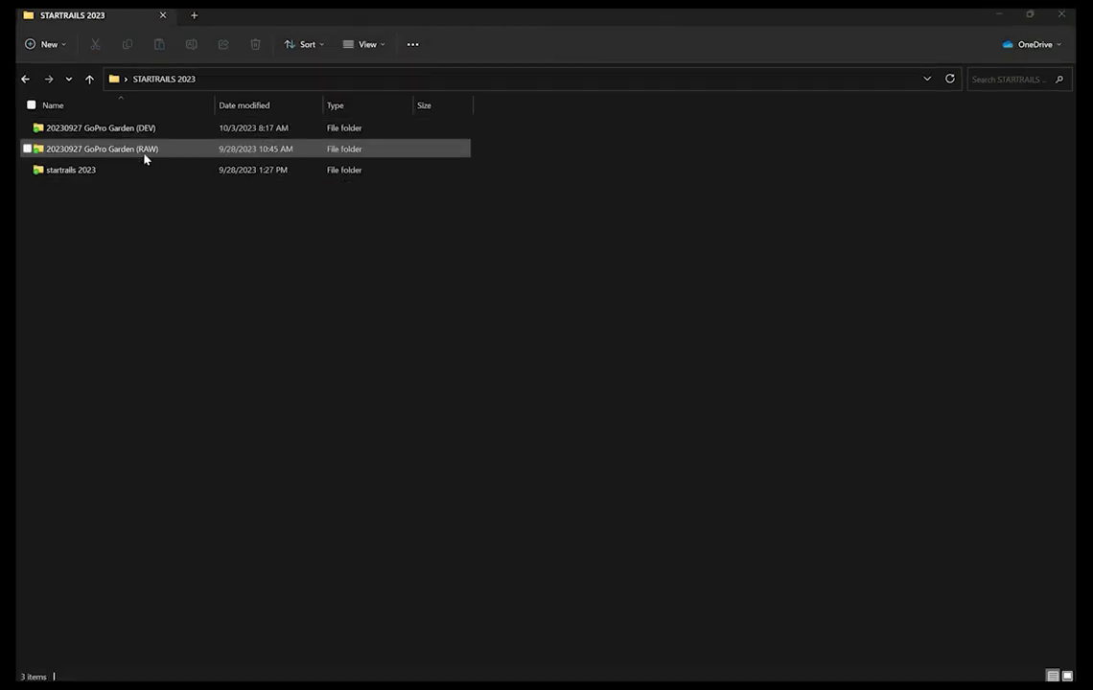
Compare the original photos in the 20230927 GoPro Garden (RAW) folder with the developed ones in the (DEV) folder
{"action": "double_click", "coordinate": [105, 153]}
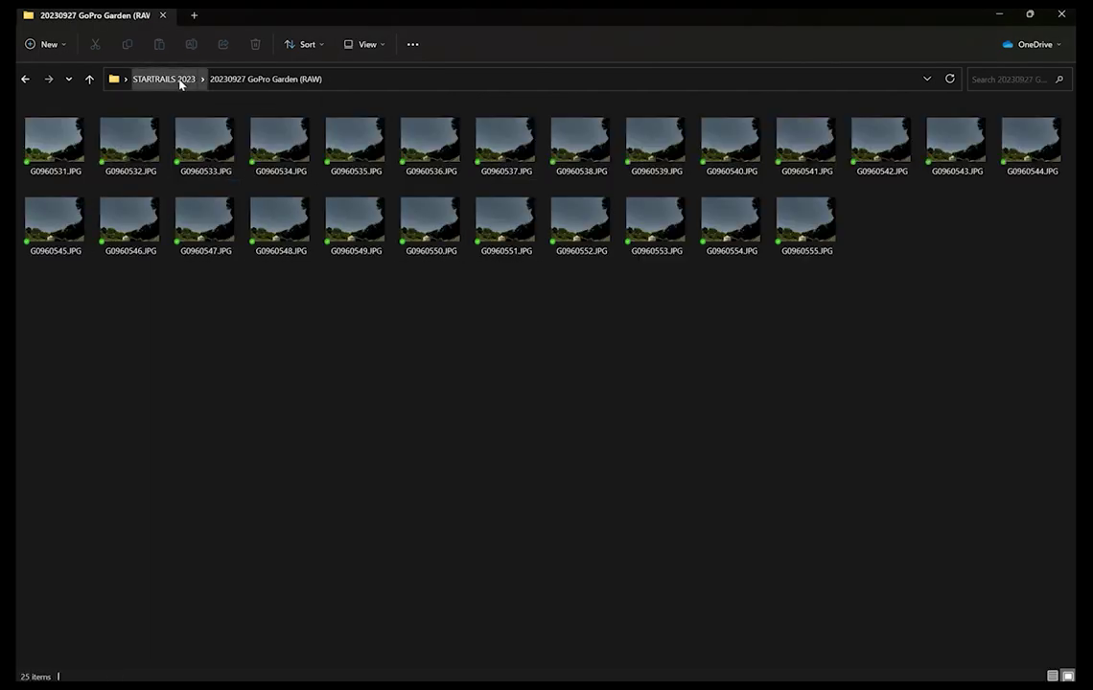
{"action": "left_click", "coordinate": [179, 82]}
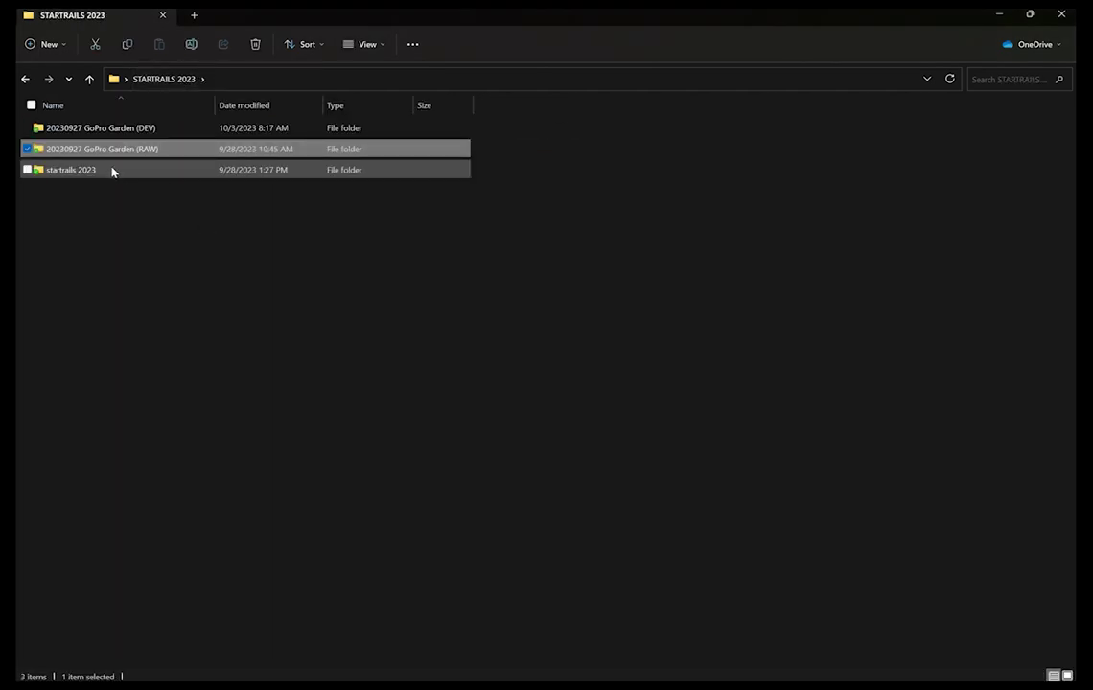
{"action": "double_click", "coordinate": [113, 132]}
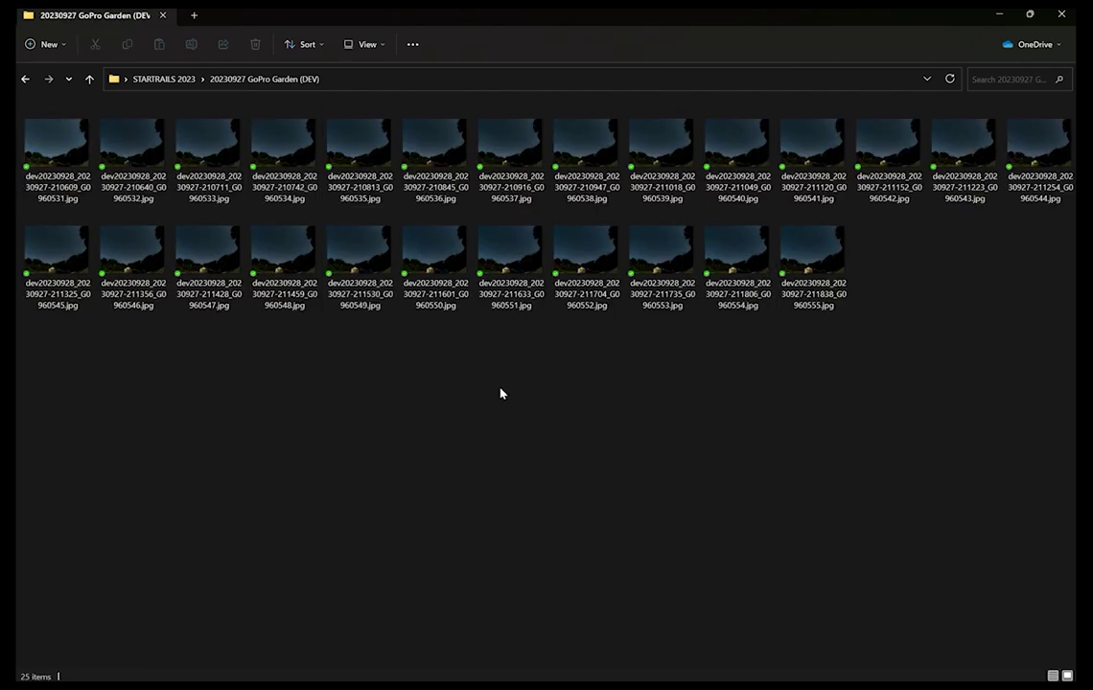
Return to STARTRAILS 2023 and open the startrails 2023 subfolder to examine the Lightroom catalog files
{"action": "left_click", "coordinate": [149, 80]}
{"action": "left_click", "coordinate": [90, 172]}
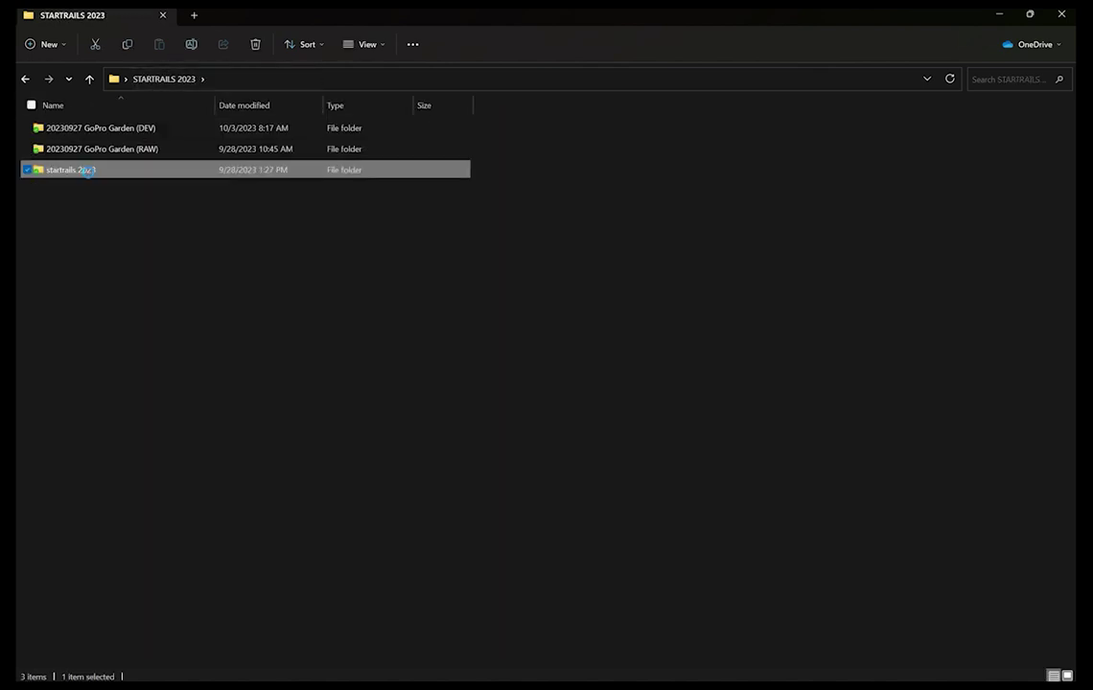
{"action": "double_click", "coordinate": [86, 169]}
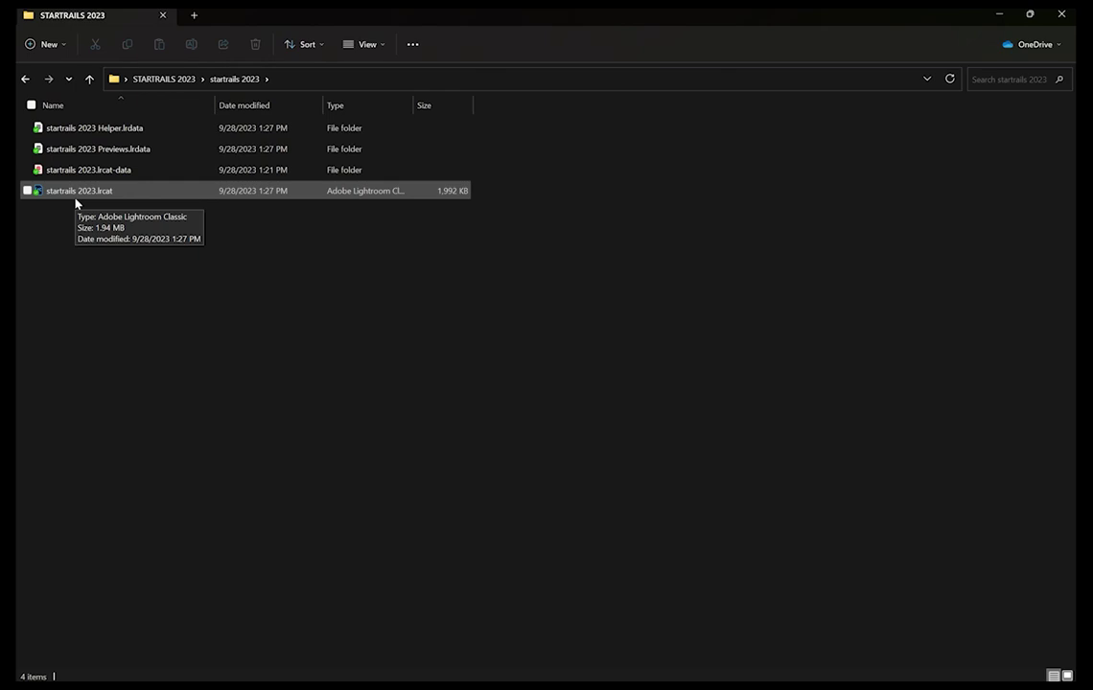
Return to STARTRAILS 2023, open the 20230927 GoPro Garden (DEV) folder and select all its developed photos
{"action": "left_click", "coordinate": [183, 80]}
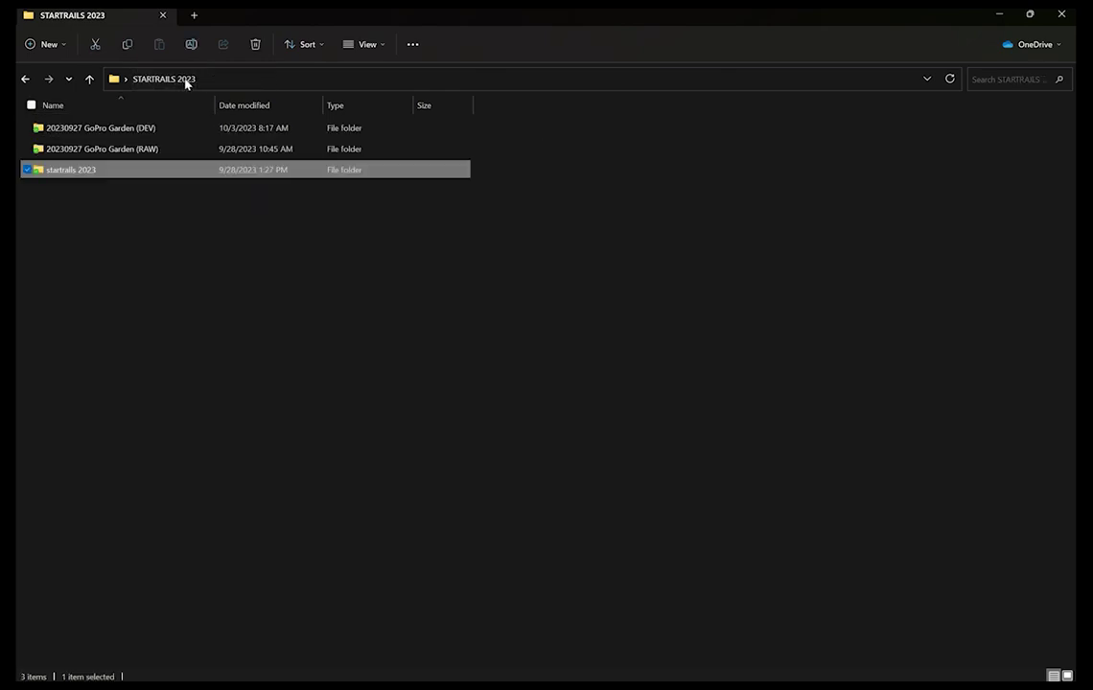
{"action": "double_click", "coordinate": [126, 128]}
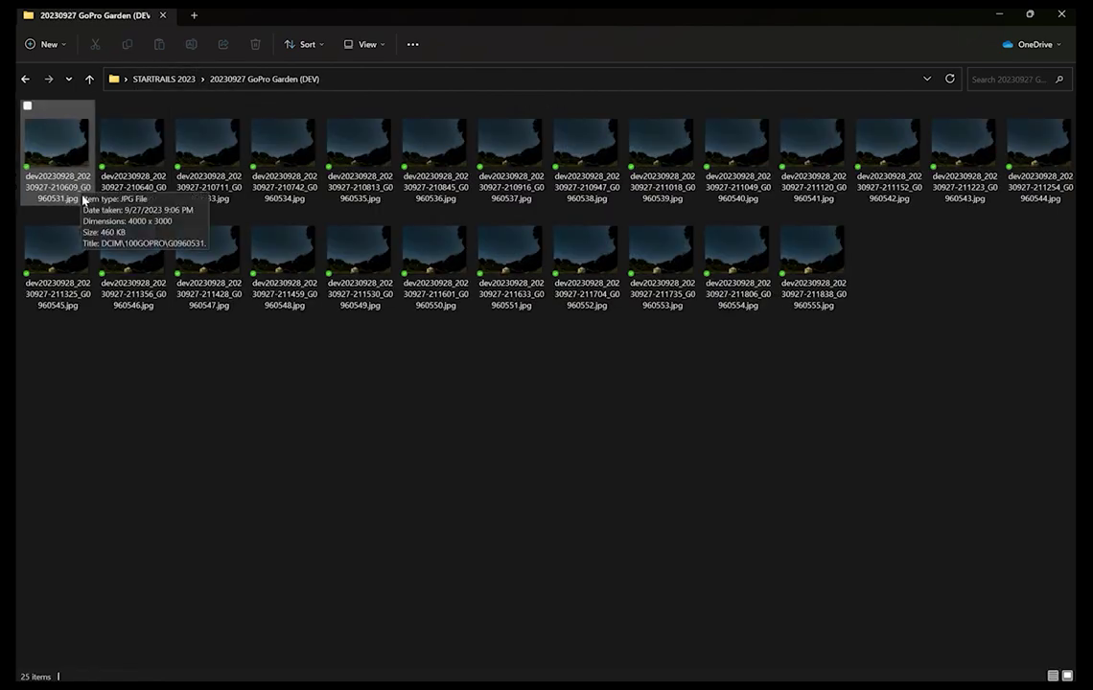
{"action": "left_click", "coordinate": [82, 187]}
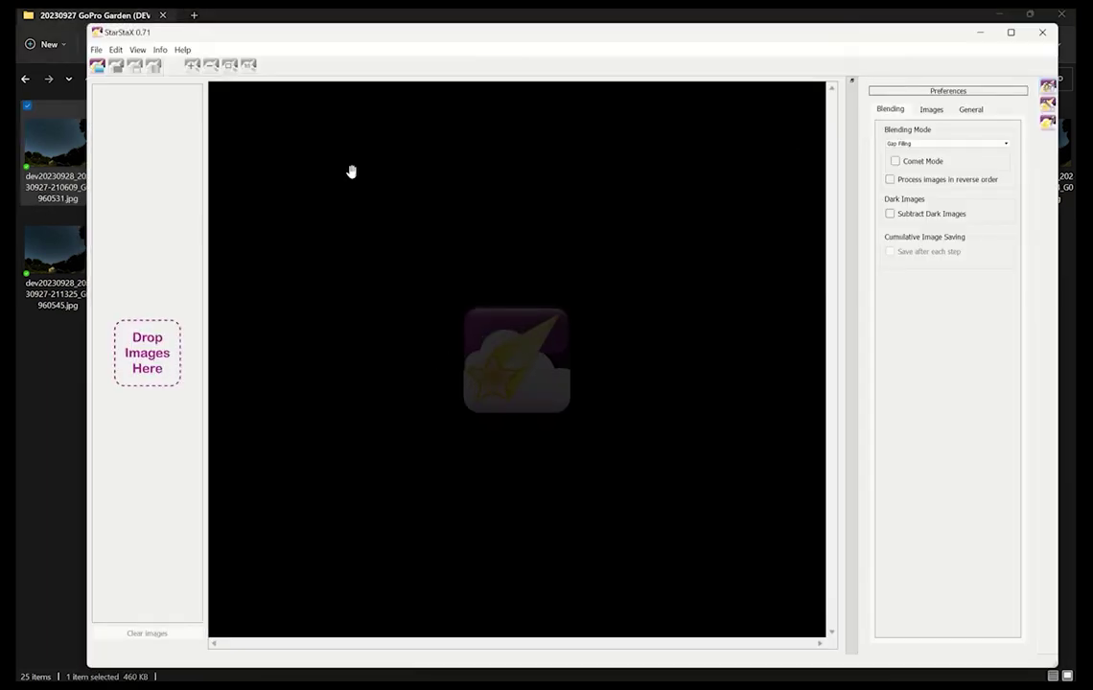
{"action": "left_click", "coordinate": [41, 132]}
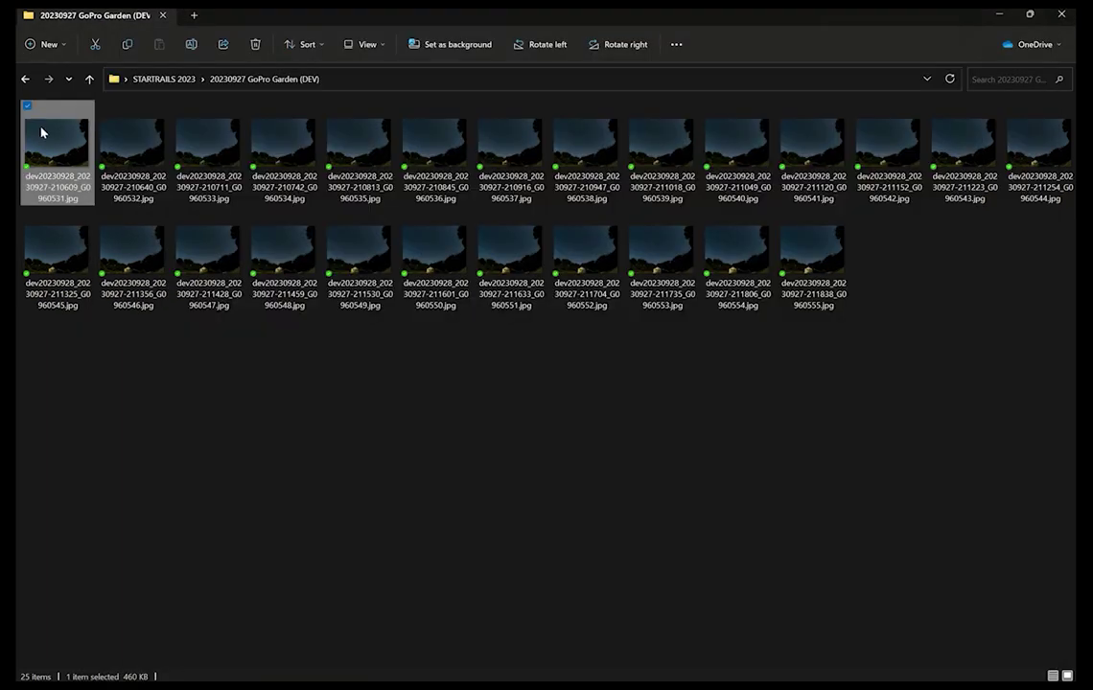
{"action": "left_click", "coordinate": [796, 274], "text": "shift"}
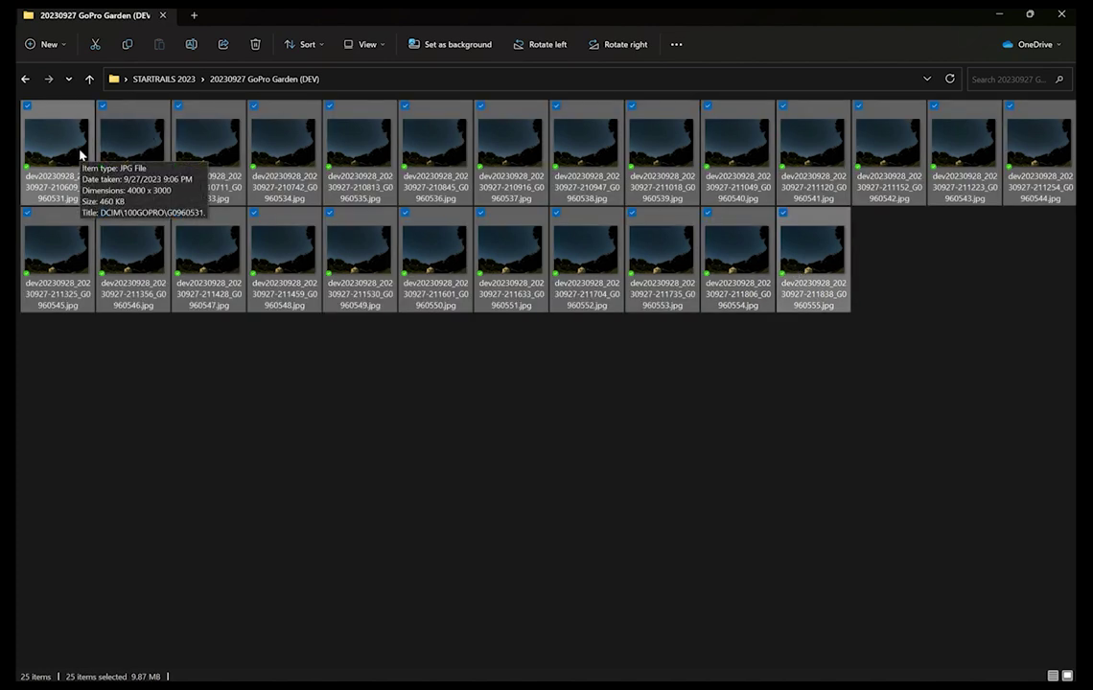
Switch to StarStaX, add the selected photos as input images and blend them in Gap Filling mode
{"action": "key", "text": "alt+Tab"}
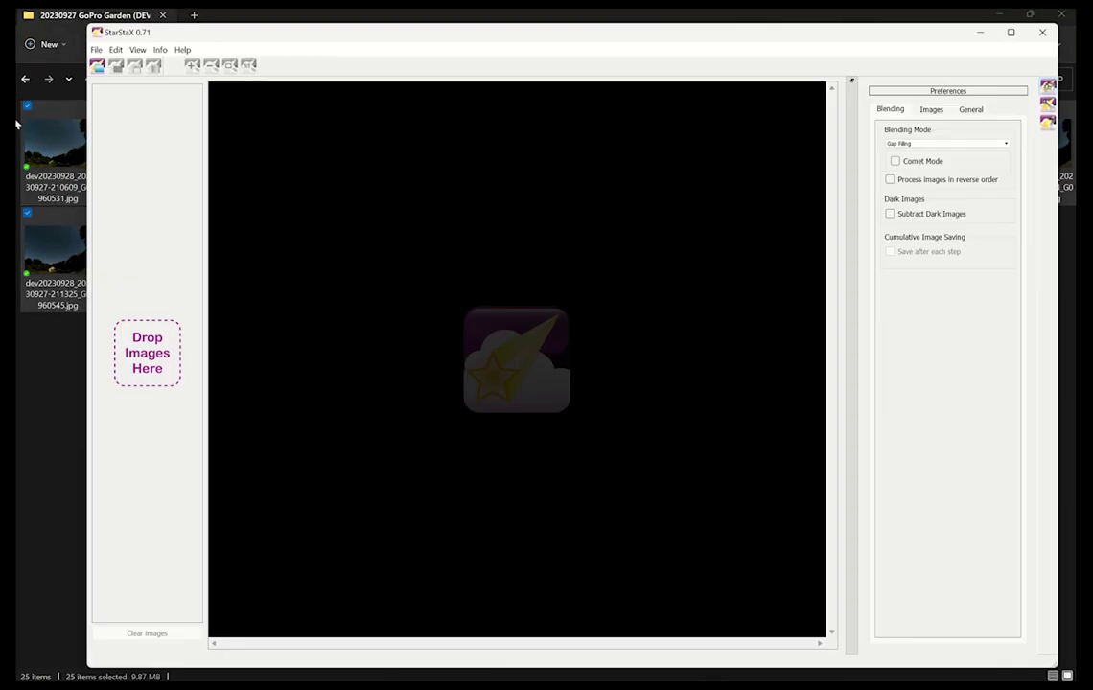
{"action": "left_click_drag", "start_coordinate": [131, 400], "coordinate": [143, 379]}
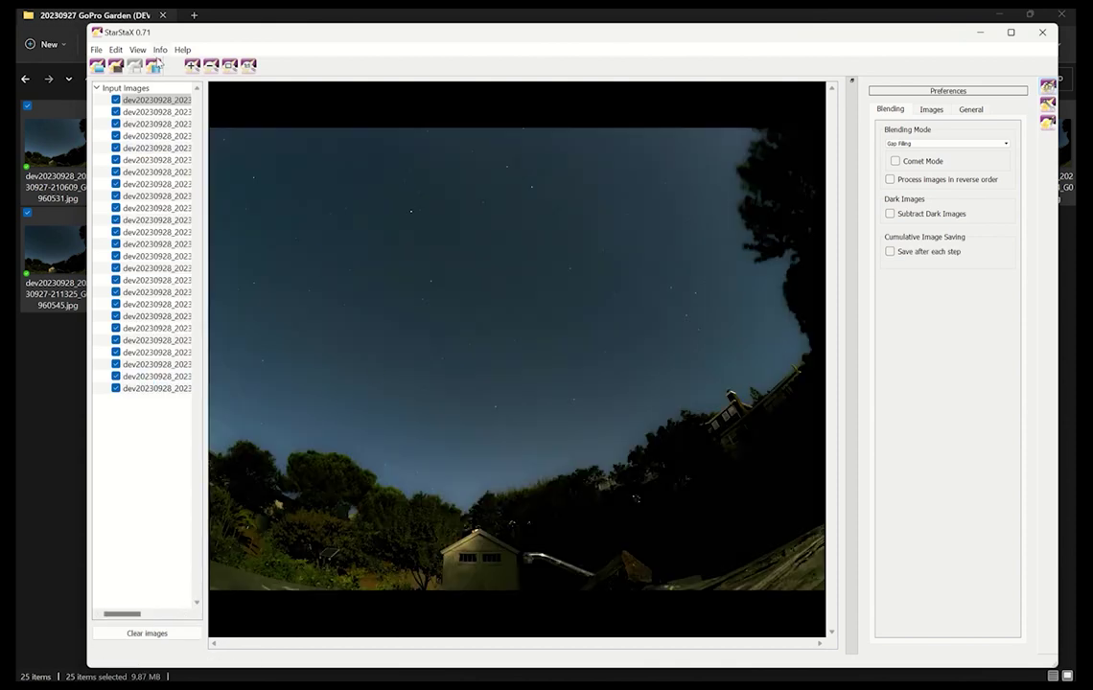
{"action": "left_click", "coordinate": [155, 70]}
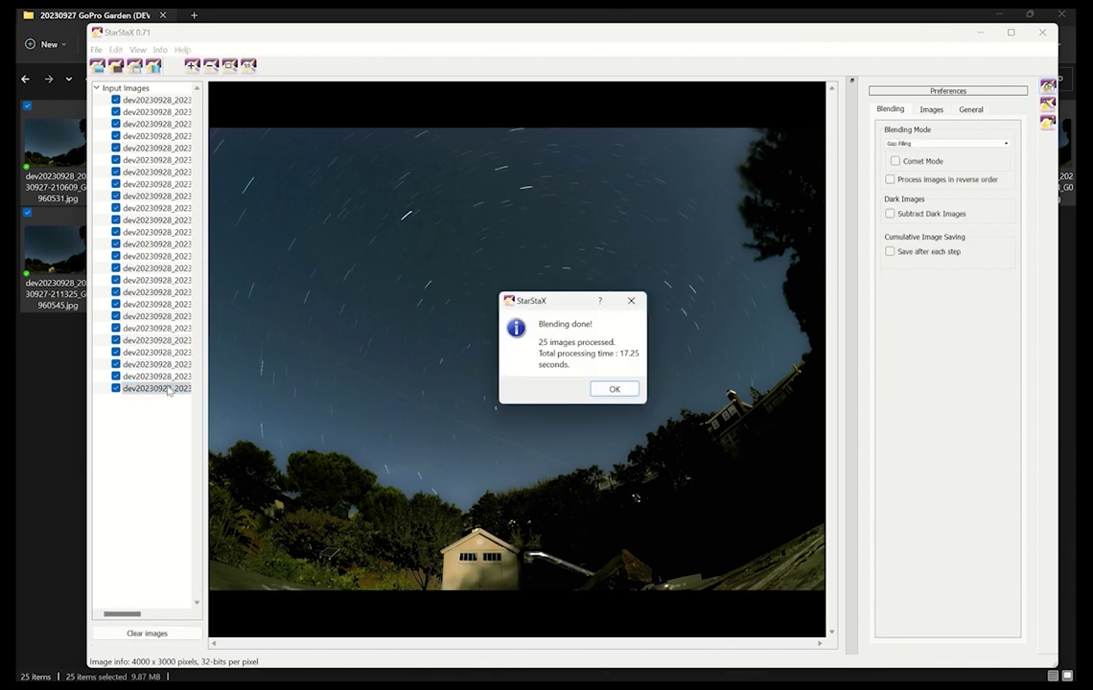
{"action": "left_click", "coordinate": [629, 391]}
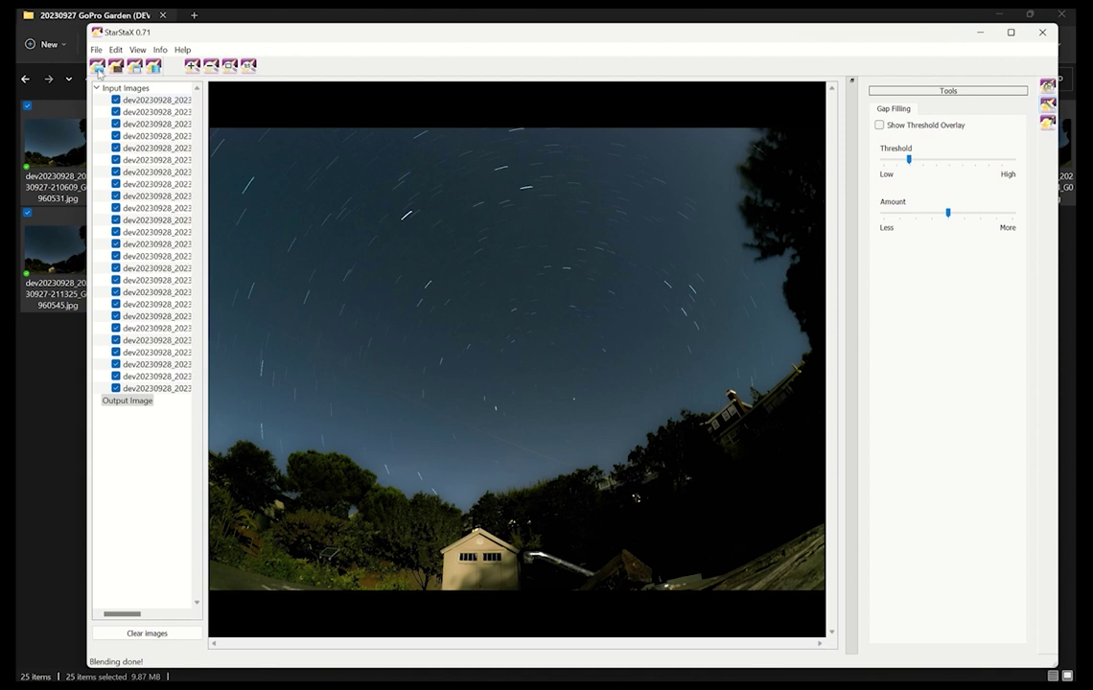
Save the blended output image as a JPG with the suggested gap_filling name in the STARTRAILS 2023 folder on the OneDrive desktop
{"action": "left_click", "coordinate": [96, 51]}
{"action": "left_click", "coordinate": [119, 97]}
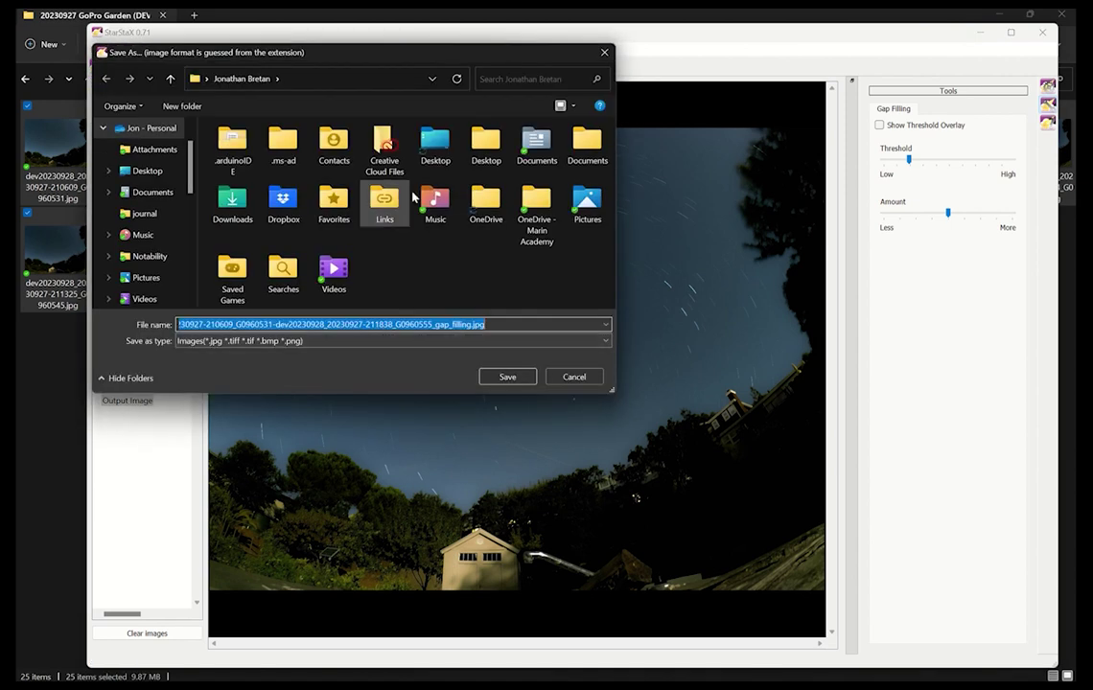
{"action": "double_click", "coordinate": [470, 169]}
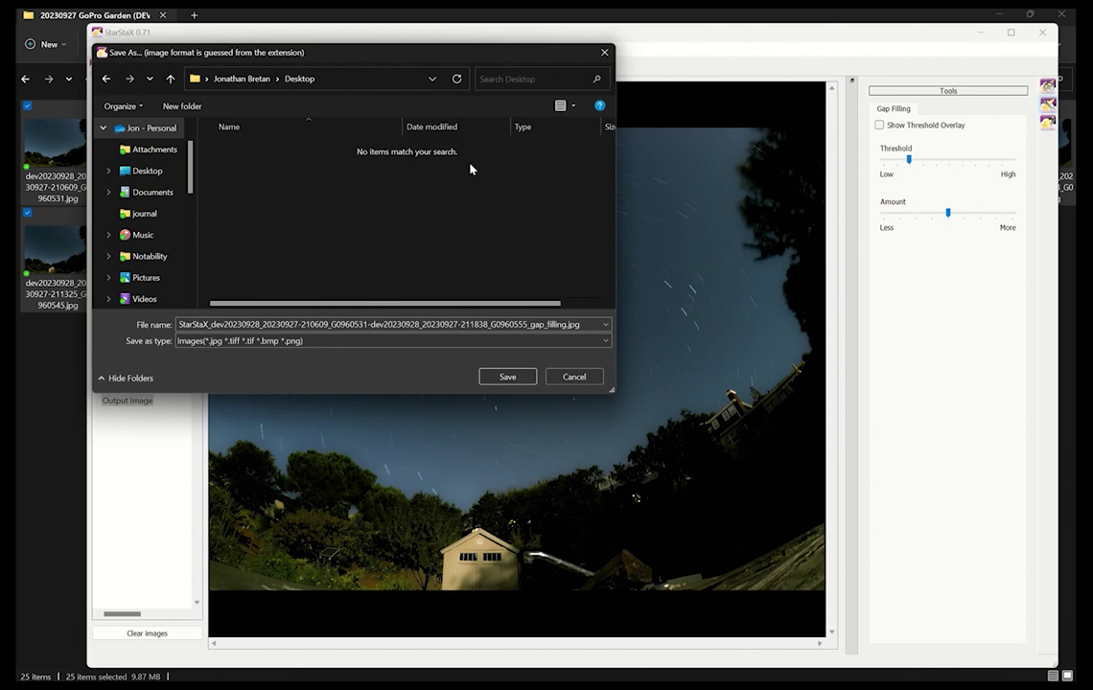
{"action": "left_click", "coordinate": [243, 78]}
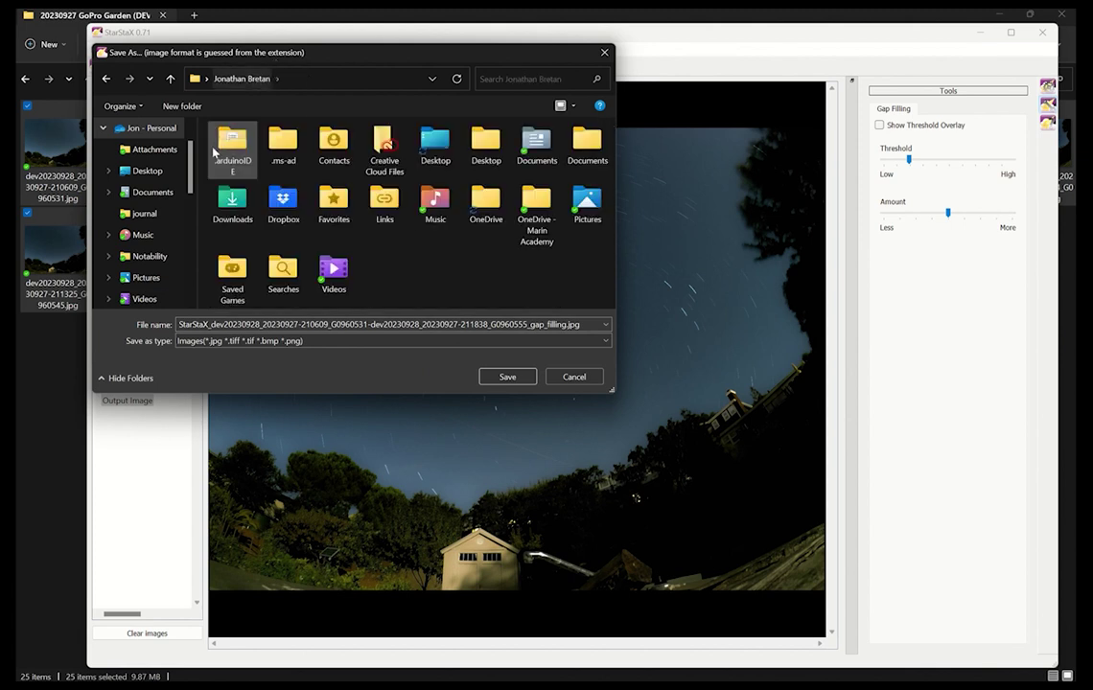
{"action": "left_click", "coordinate": [152, 171]}
{"action": "scroll", "coordinate": [367, 254], "scroll_direction": "down", "scroll_amount": 15}
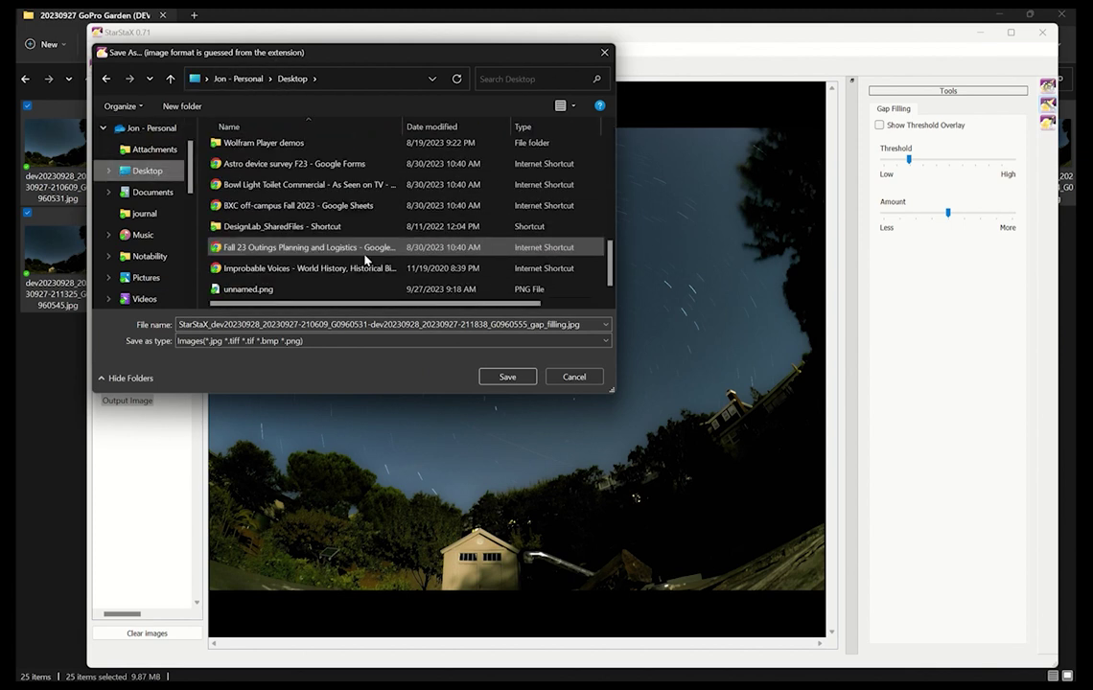
{"action": "scroll", "coordinate": [365, 259], "scroll_direction": "up", "scroll_amount": 5}
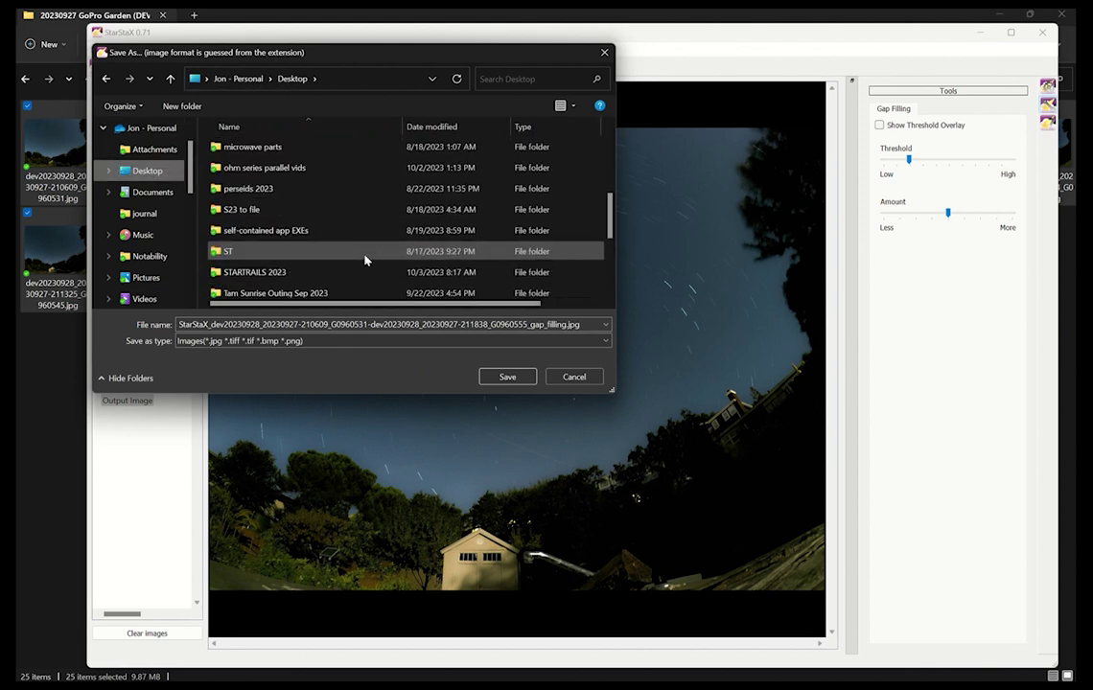
{"action": "double_click", "coordinate": [281, 271]}
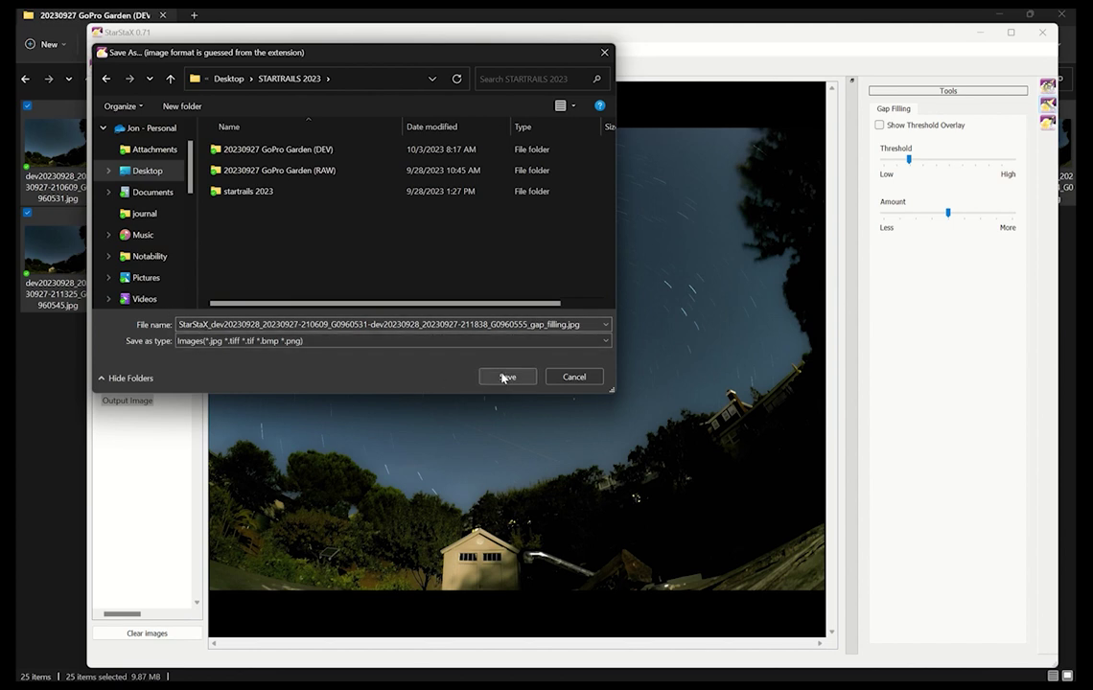
{"action": "left_click", "coordinate": [479, 342]}
{"action": "left_click", "coordinate": [362, 382]}
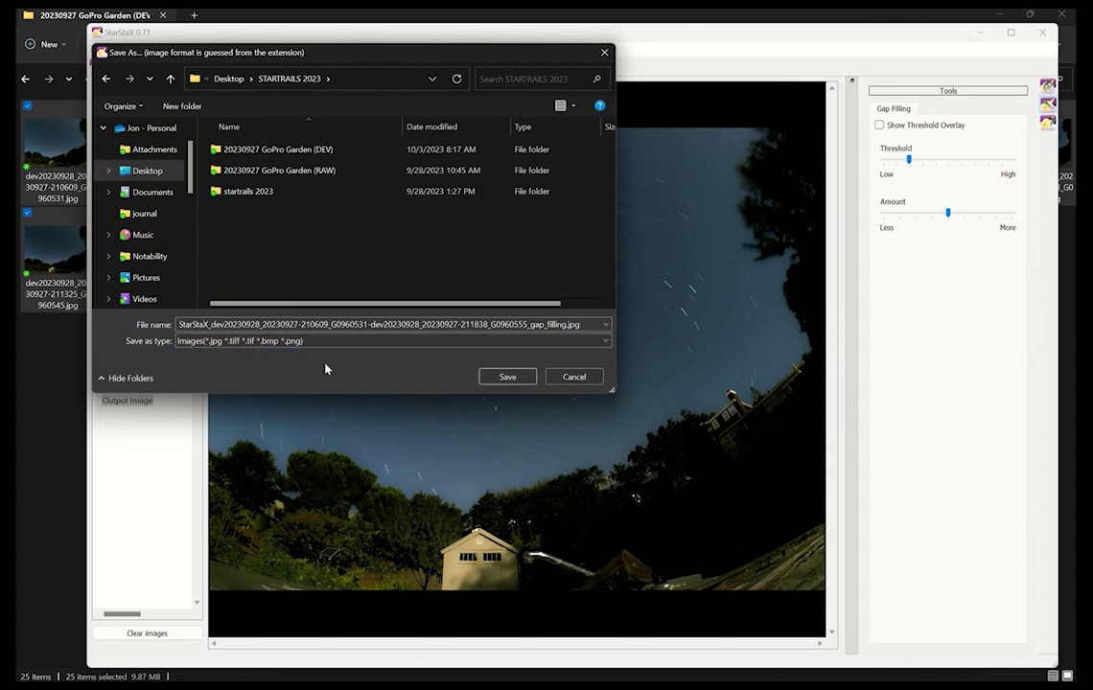
{"action": "left_click", "coordinate": [508, 379]}
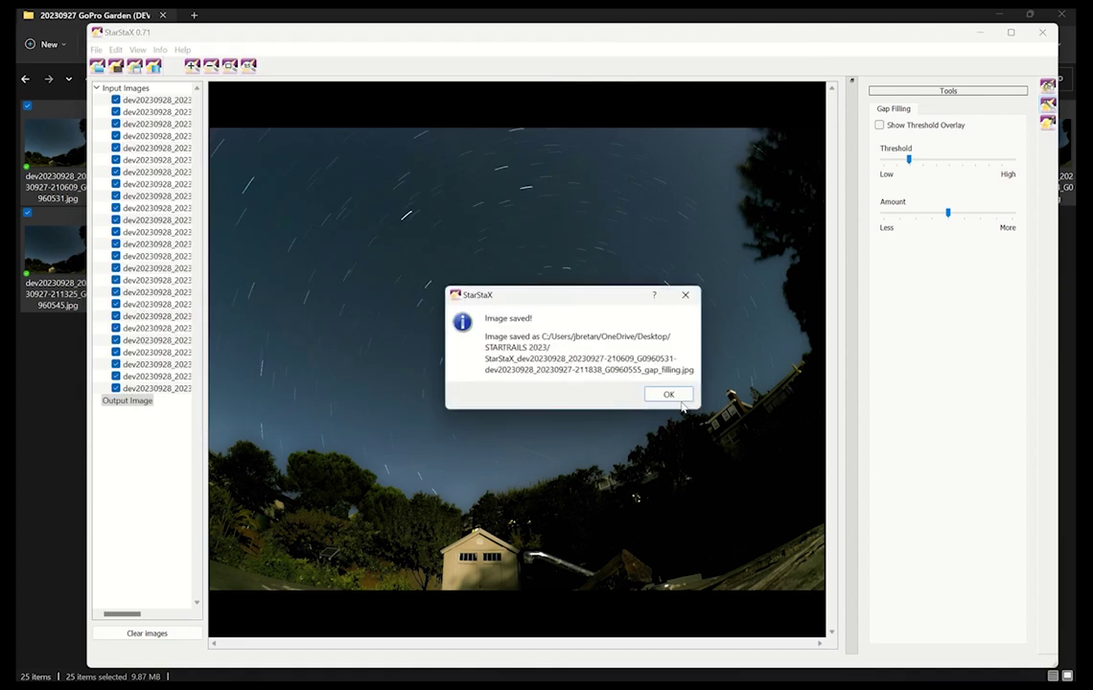
{"action": "left_click", "coordinate": [679, 399]}
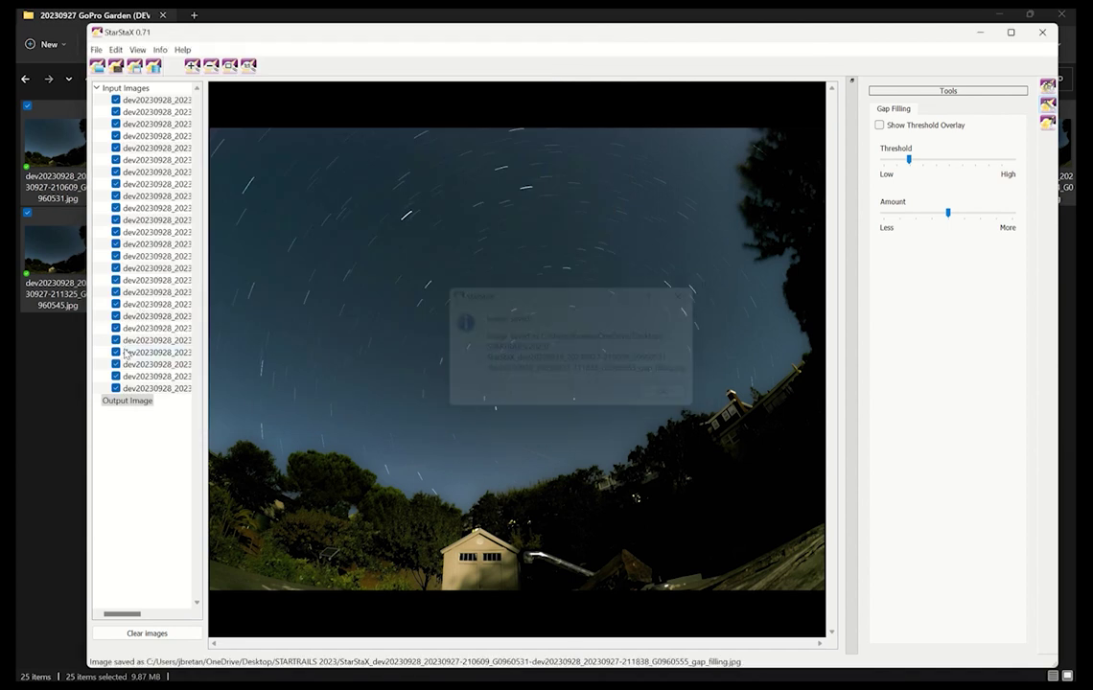
Switch to File Explorer and view the saved StarStaX JPG in STARTRAILS 2023, closing the viewer at the end
{"action": "left_click", "coordinate": [58, 474]}
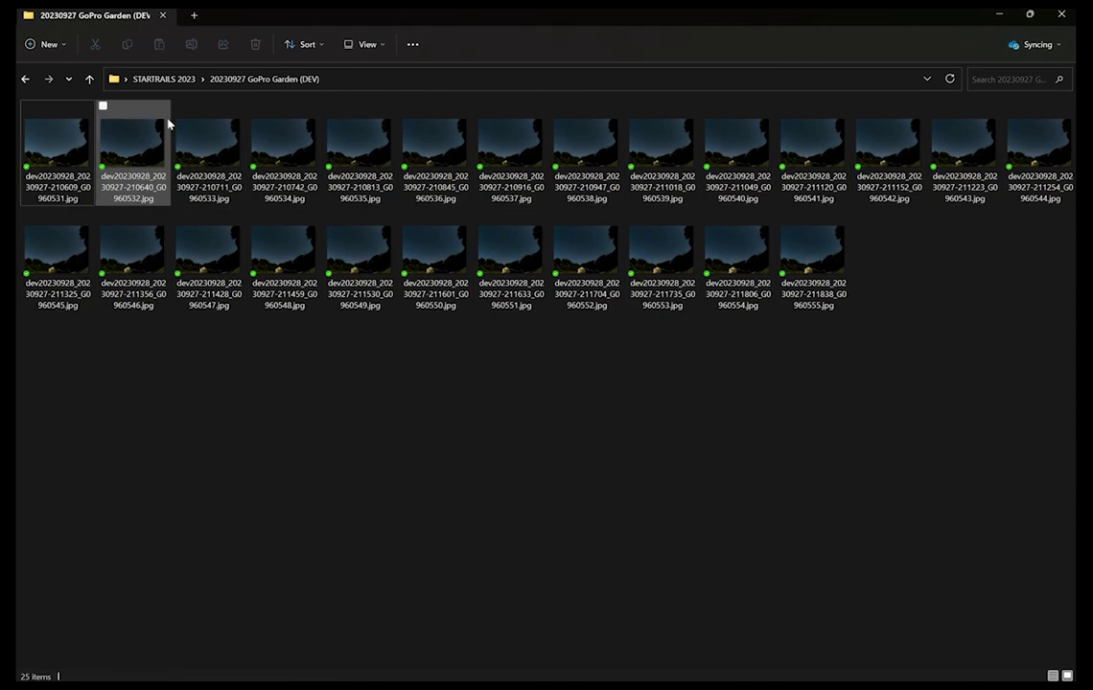
{"action": "left_click", "coordinate": [164, 81]}
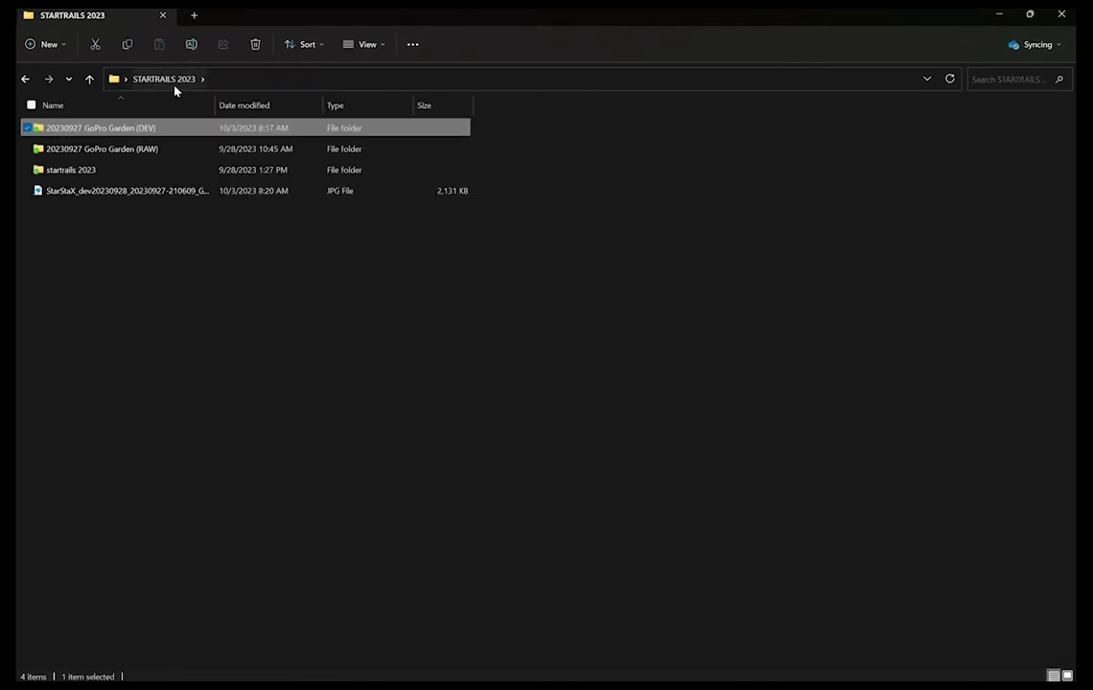
{"action": "left_click", "coordinate": [89, 193]}
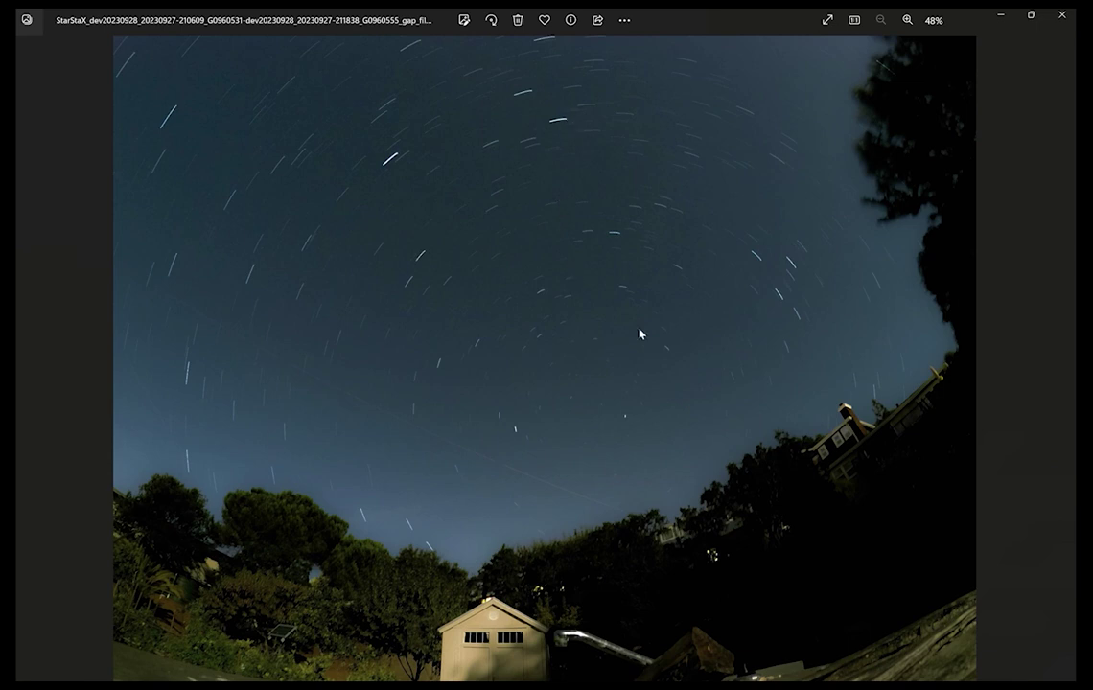
{"action": "left_click", "coordinate": [1062, 19]}
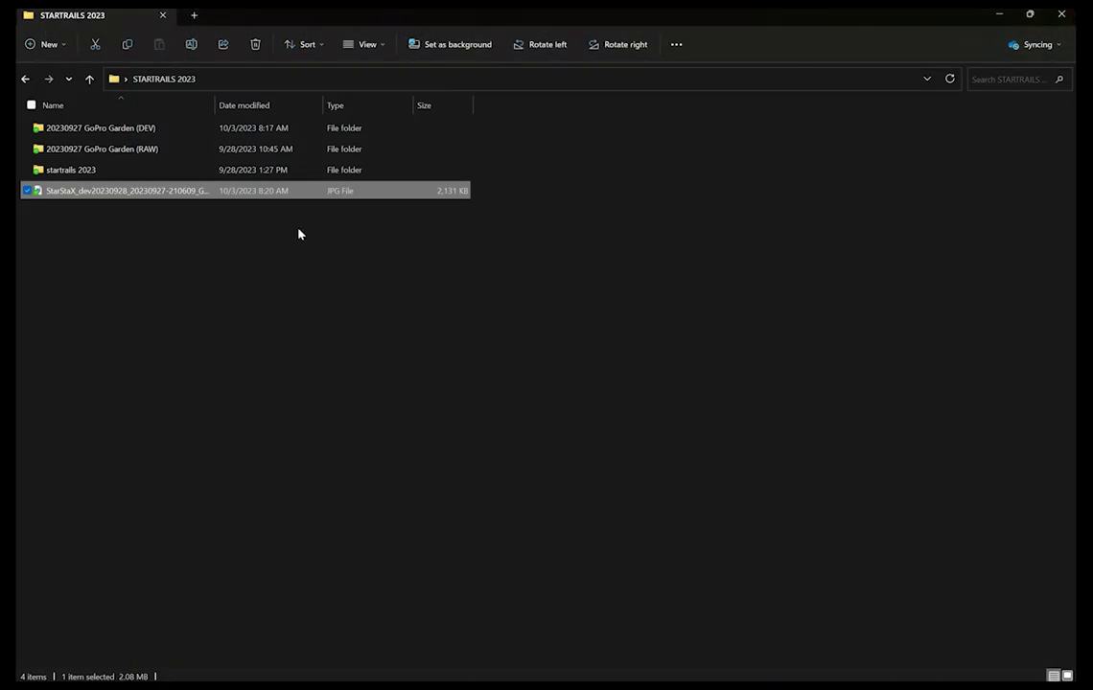
Clear the images in StarStaX and load all photos from the 20230927 GoPro Garden (DEV) folder again
{"action": "left_click", "coordinate": [123, 135]}
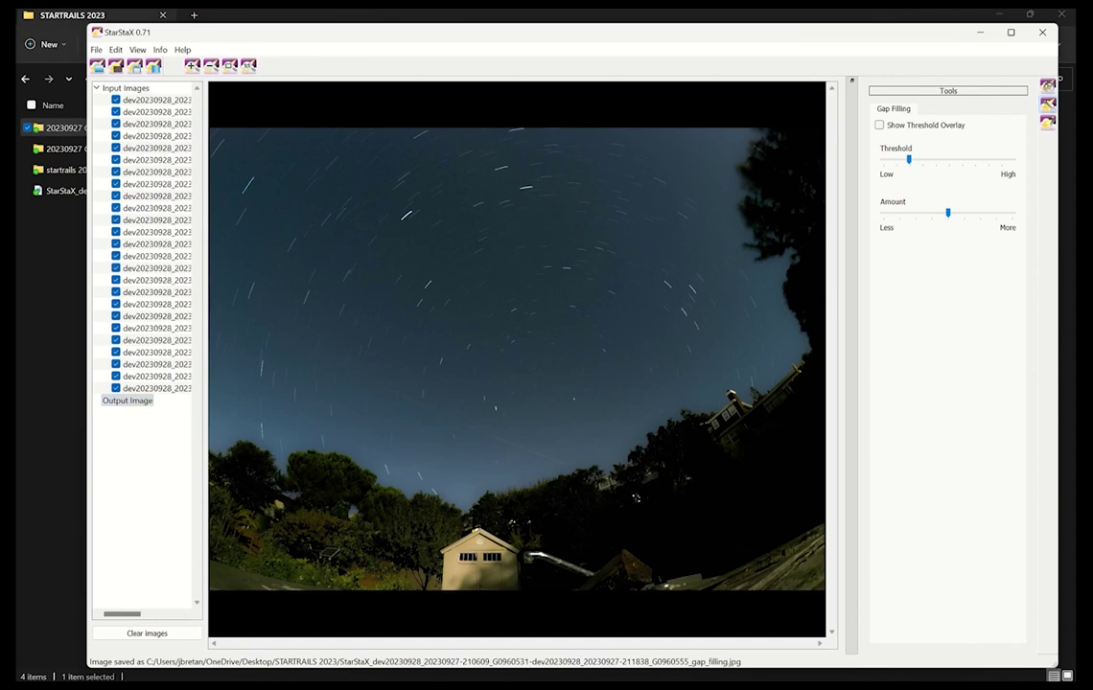
{"action": "left_click", "coordinate": [147, 633]}
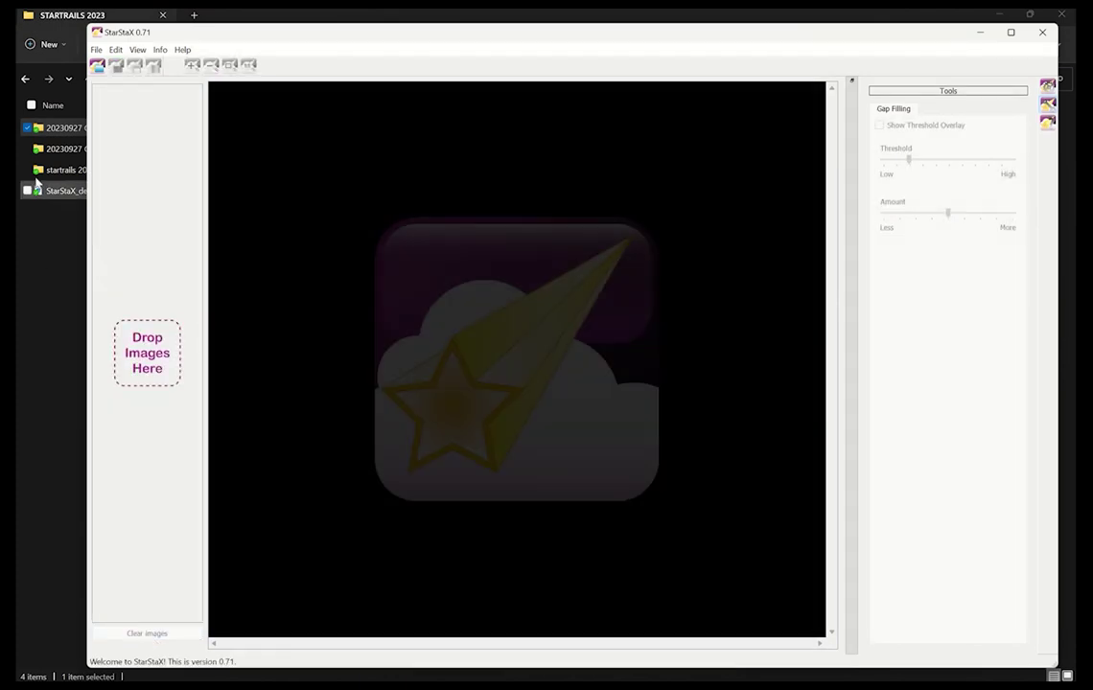
{"action": "left_click", "coordinate": [54, 128]}
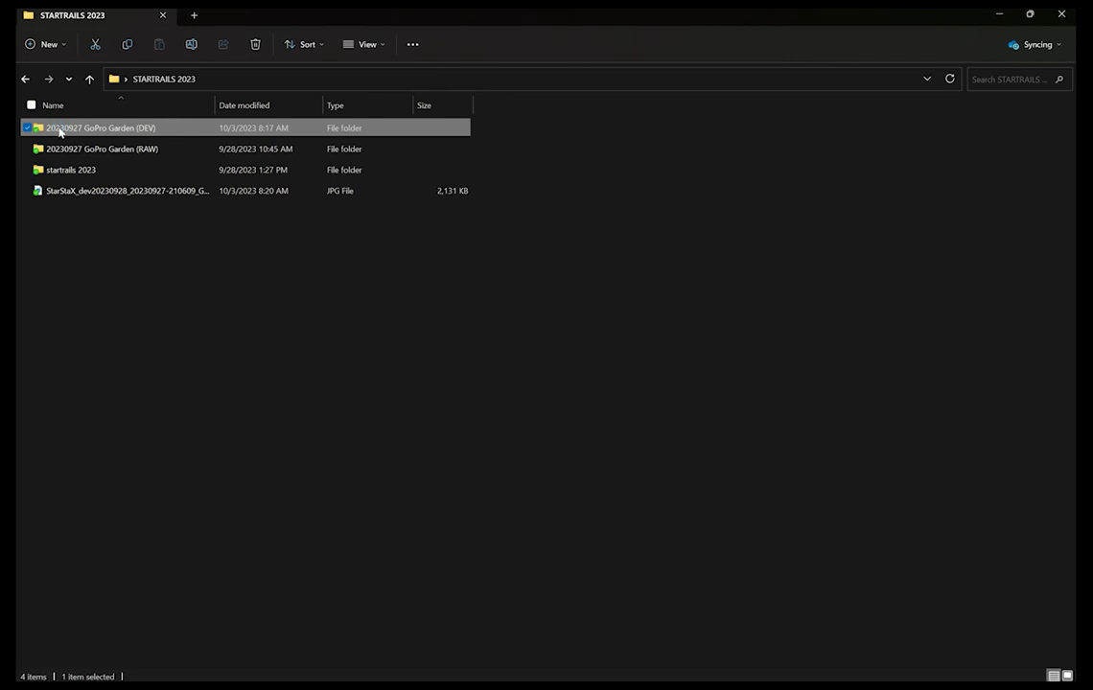
{"action": "double_click", "coordinate": [59, 133]}
{"action": "left_click_drag", "start_coordinate": [58, 130], "coordinate": [73, 165]}
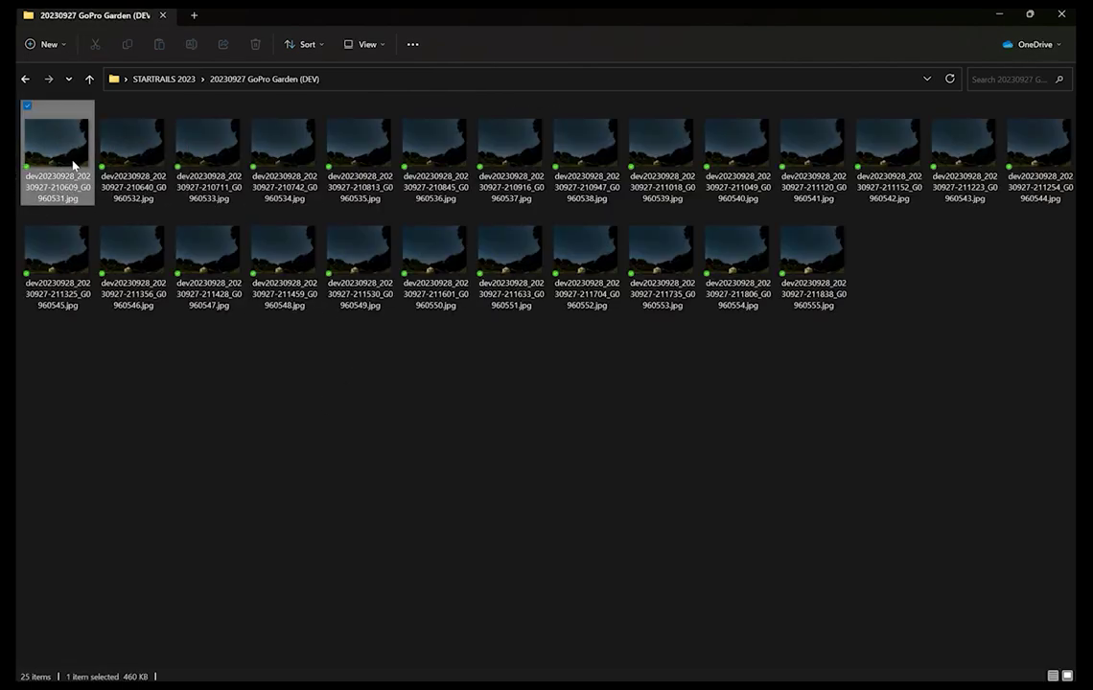
{"action": "left_click", "coordinate": [833, 273], "text": "shift"}
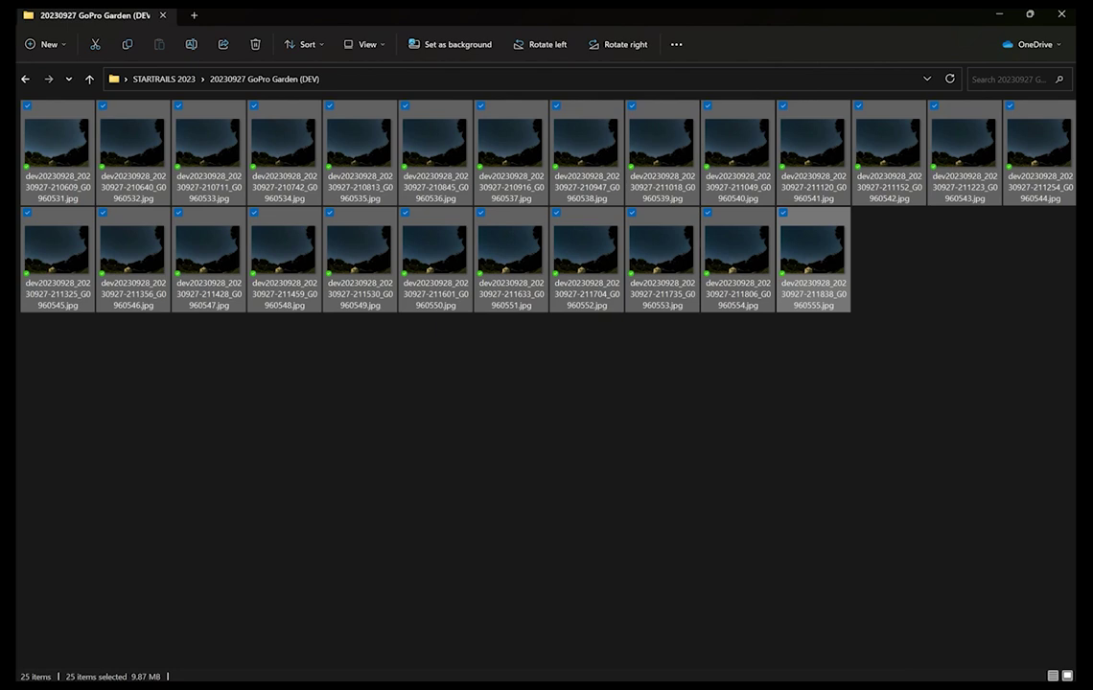
{"action": "left_click", "coordinate": [887, 687]}
{"action": "left_click_drag", "start_coordinate": [55, 116], "coordinate": [163, 364]}
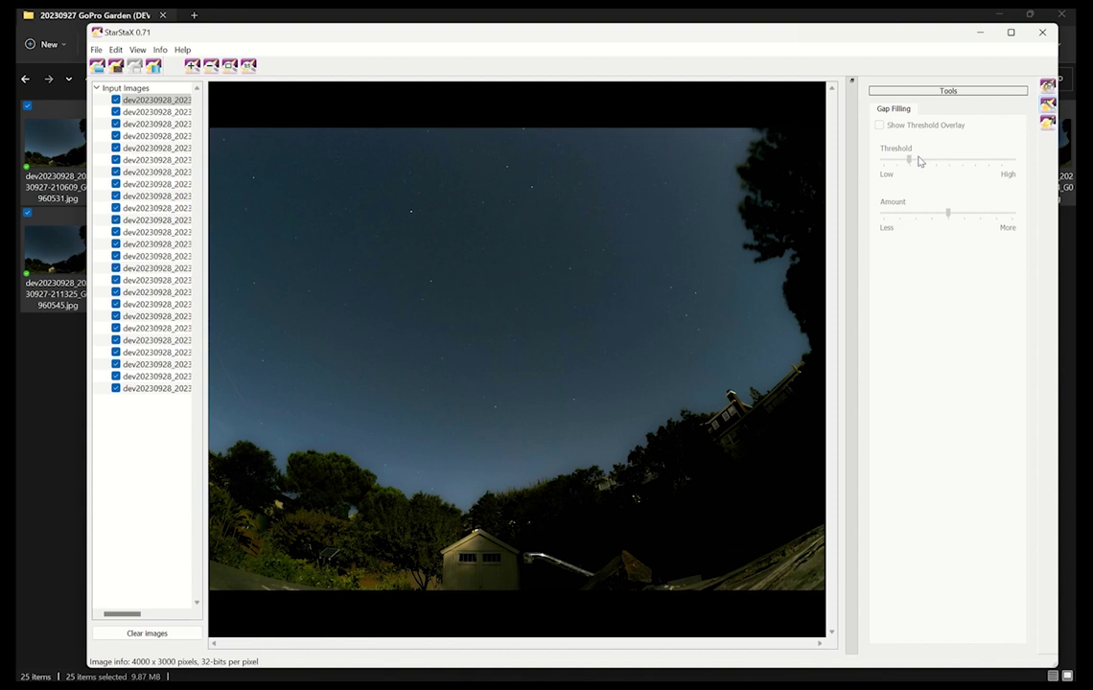
Enable cumulative image saving after each step and blend the photos with Gap Filling, checking the (DEV) folder for intermediate files meanwhile
{"action": "left_click", "coordinate": [1050, 86]}
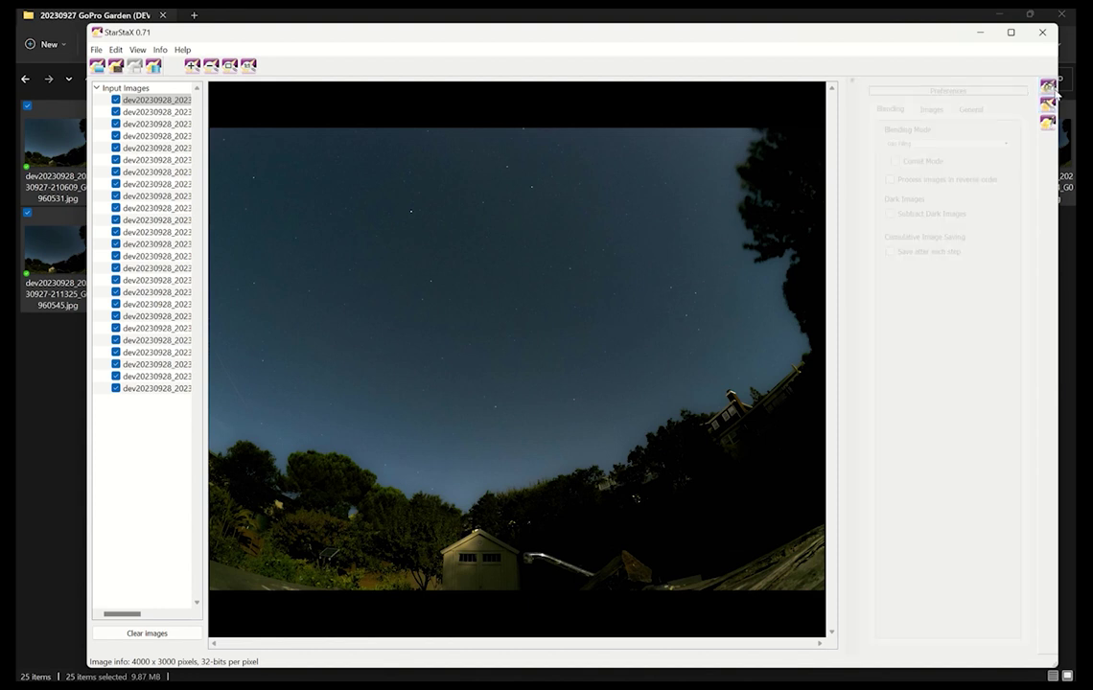
{"action": "left_click", "coordinate": [904, 255]}
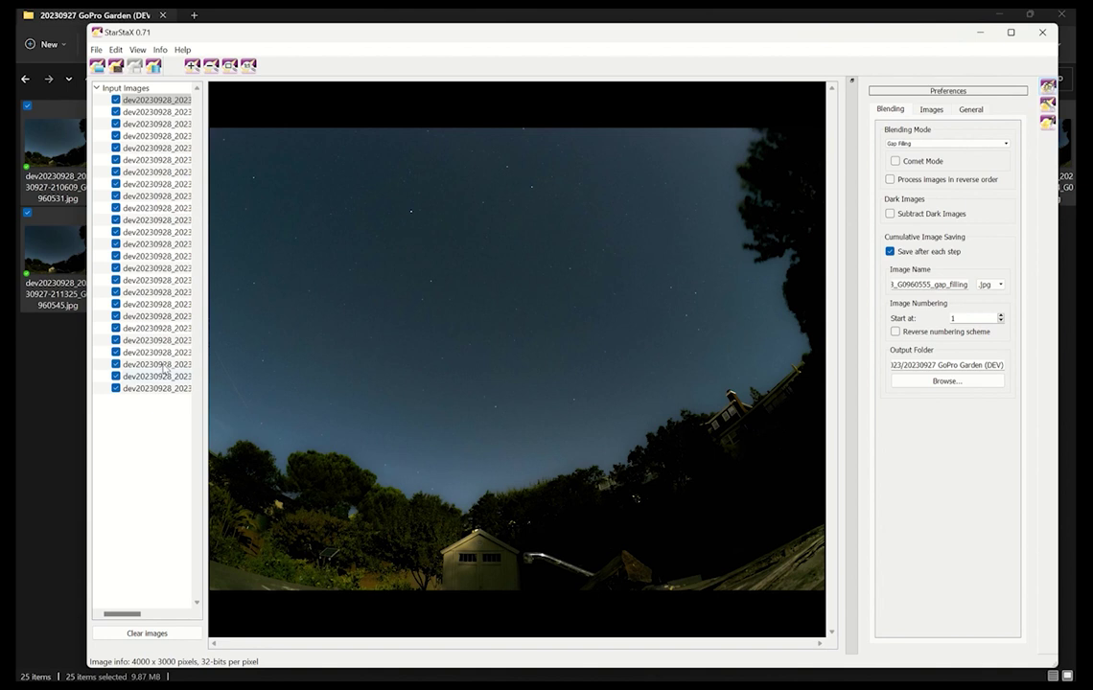
{"action": "left_click", "coordinate": [155, 66]}
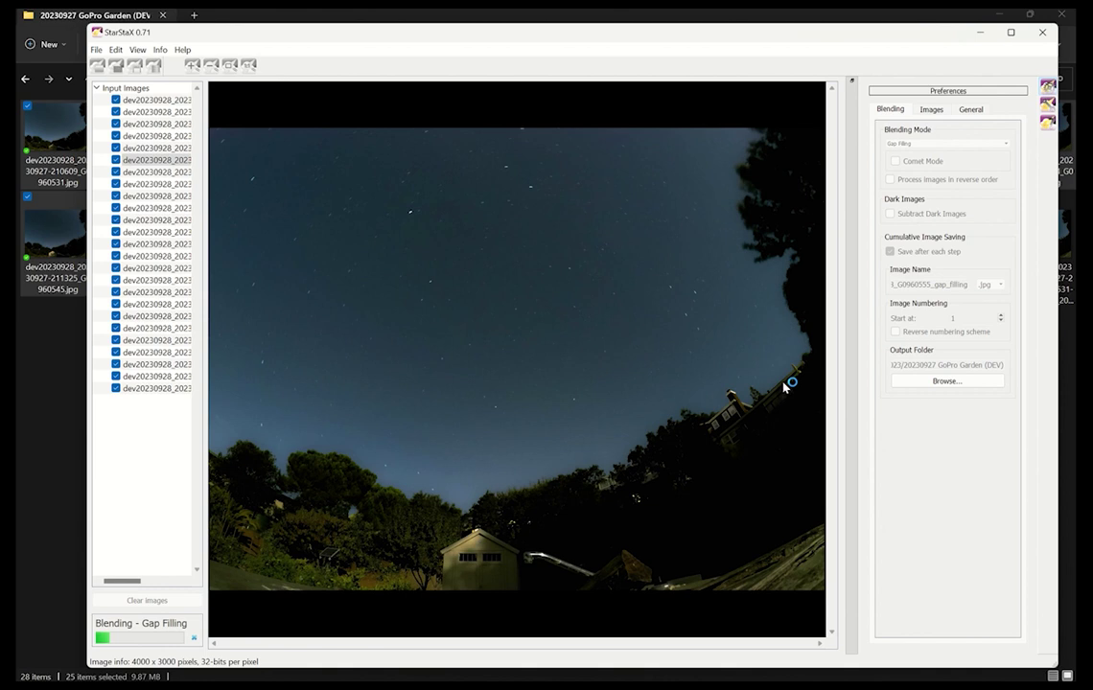
{"action": "left_click", "coordinate": [67, 475]}
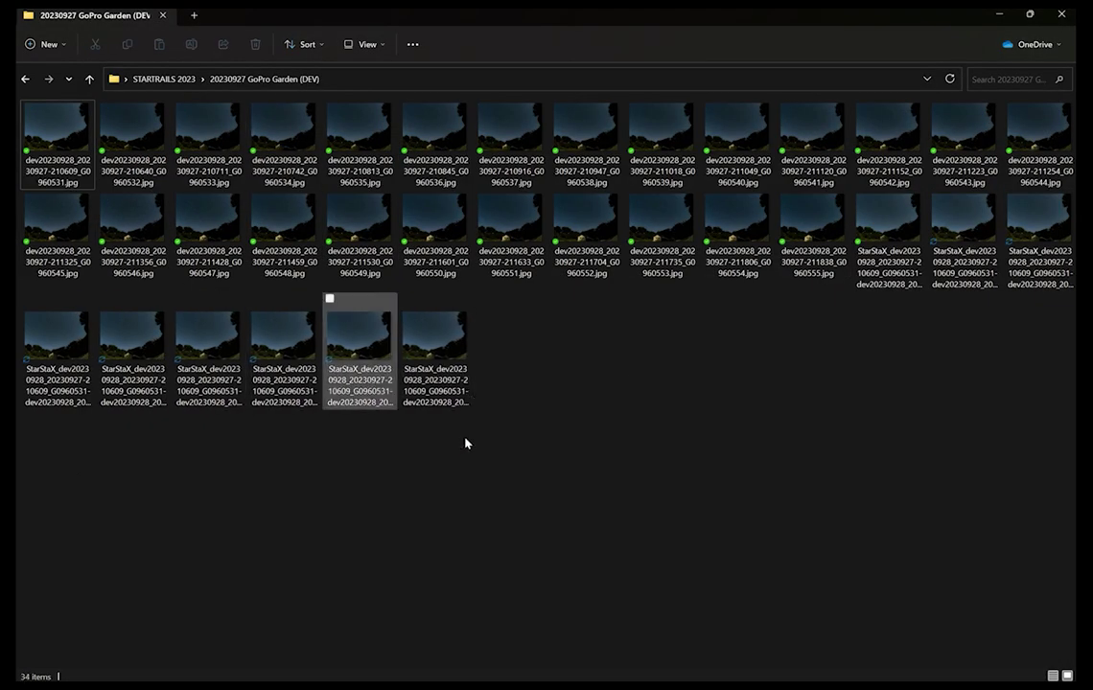
{"action": "key", "text": "alt+Tab"}
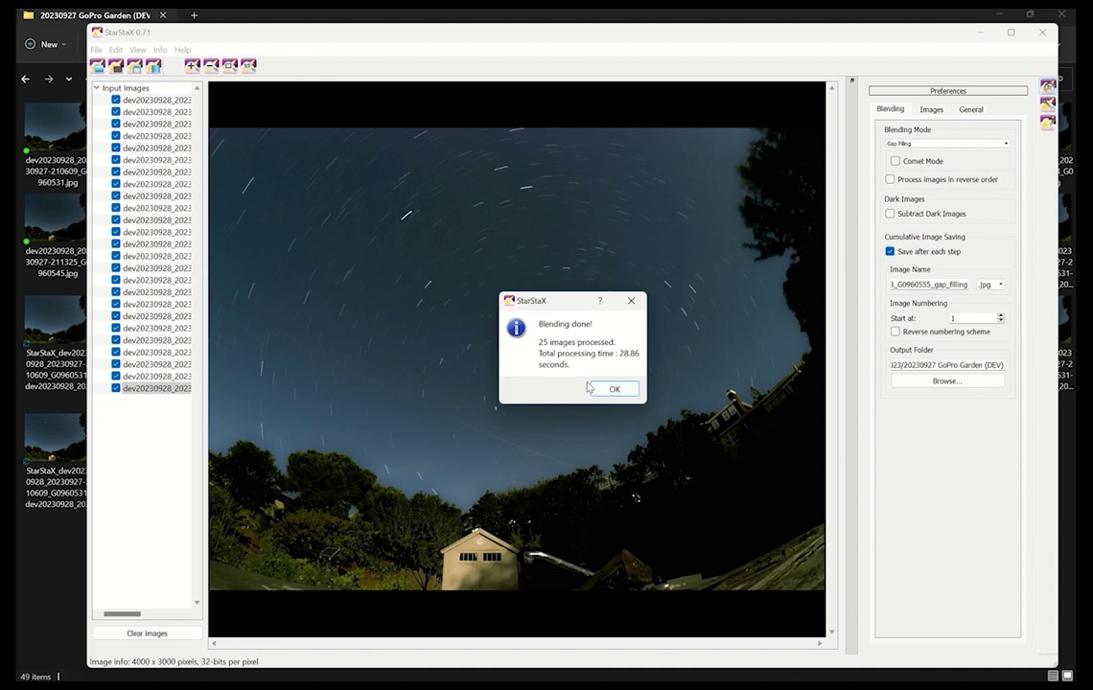
{"action": "left_click", "coordinate": [604, 389]}
Switch to File Explorer and page through the cumulative StarStaX images in the (DEV) folder, from the first one onward, closing the viewer at the end
{"action": "left_click", "coordinate": [54, 576]}
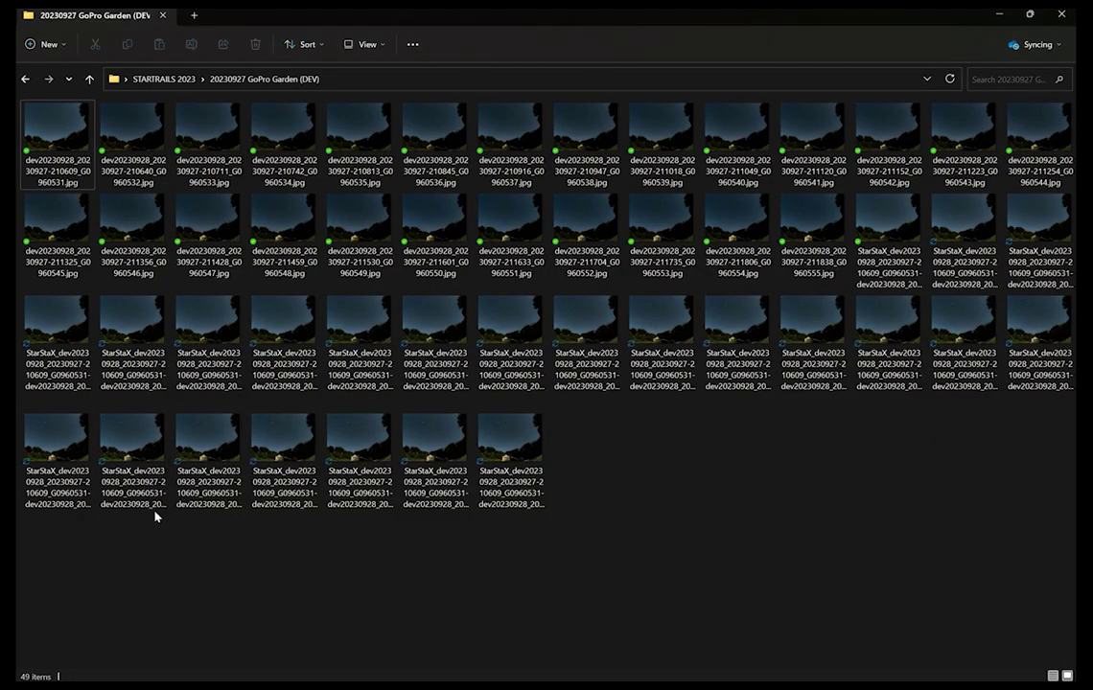
{"action": "double_click", "coordinate": [881, 234]}
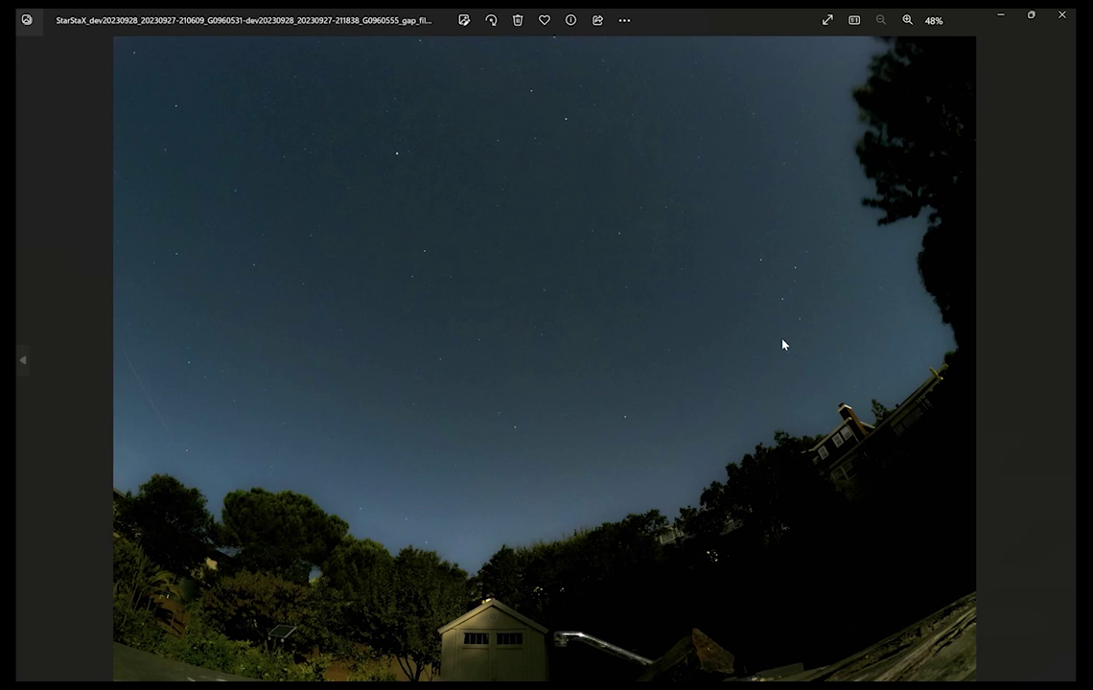
{"action": "left_click", "coordinate": [1061, 14]}
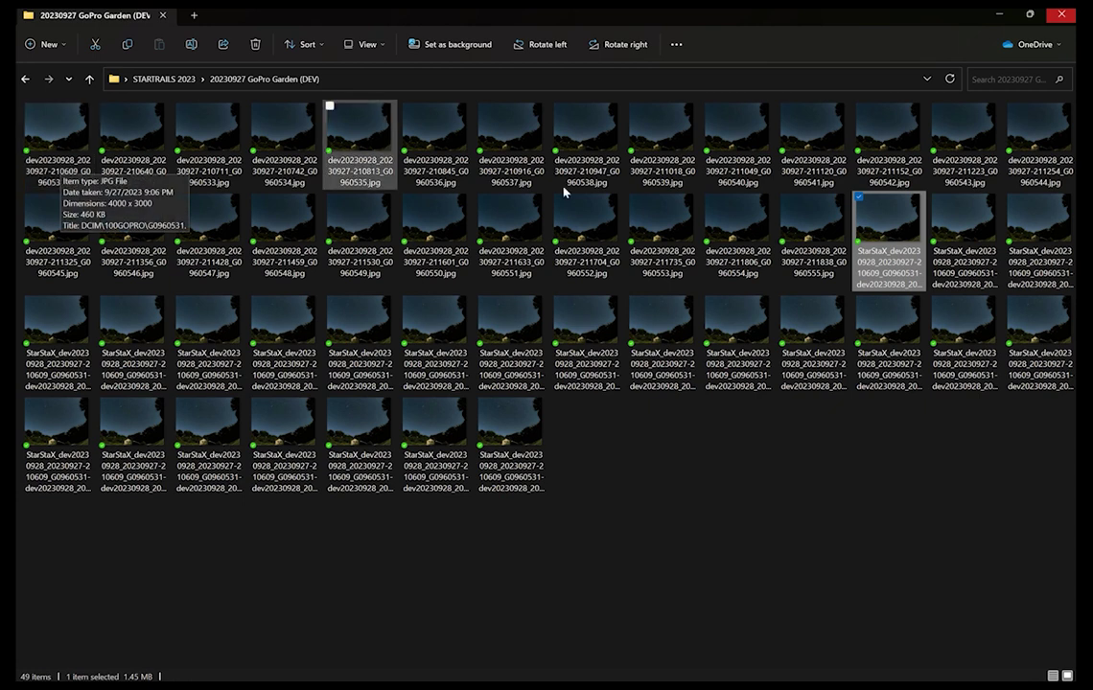
{"action": "double_click", "coordinate": [899, 257]}
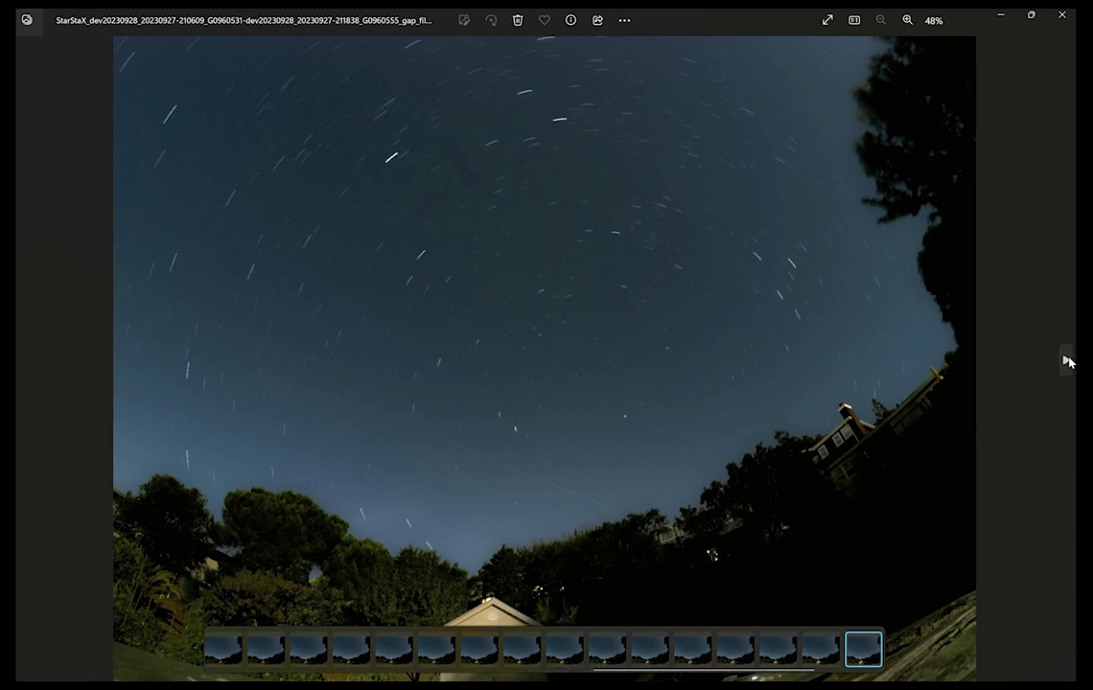
{"action": "left_click", "coordinate": [1060, 19]}
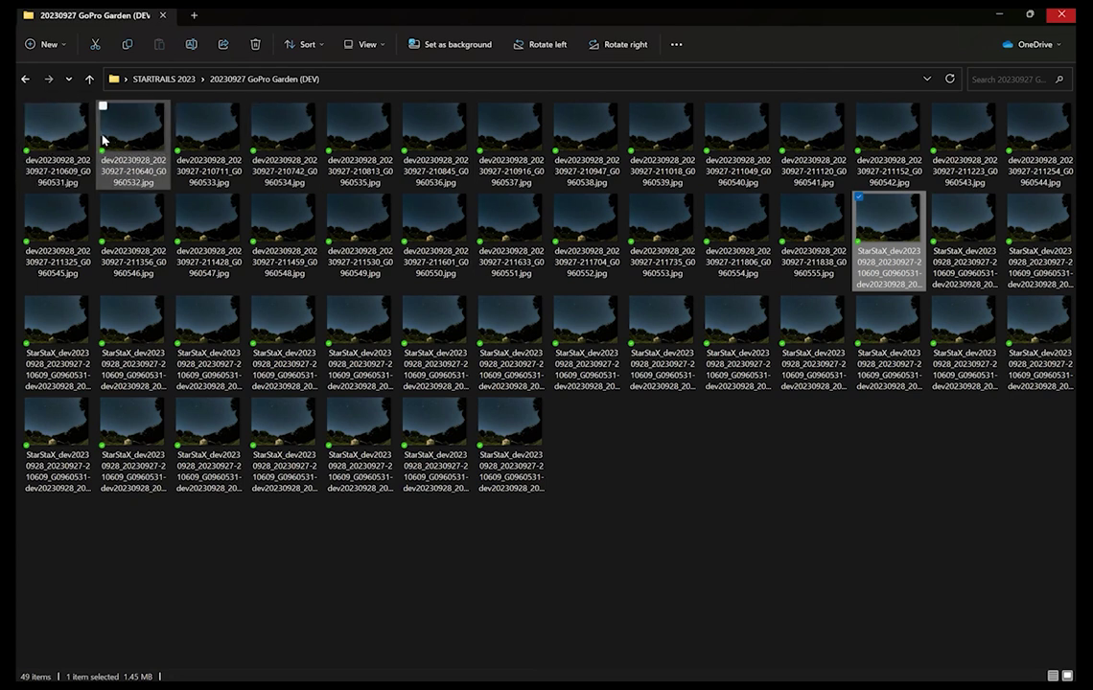
View the individual developed photos one by one from G0960531 to G0960539, closing the viewer at the end
{"action": "left_click", "coordinate": [43, 117]}
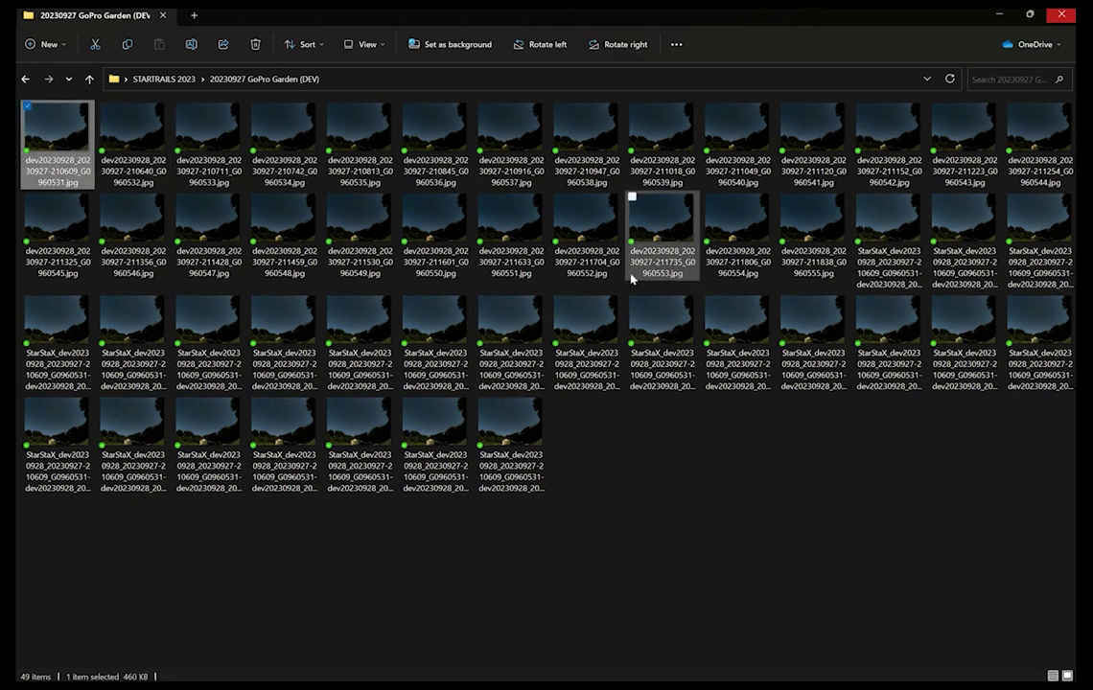
{"action": "key", "text": "Return"}
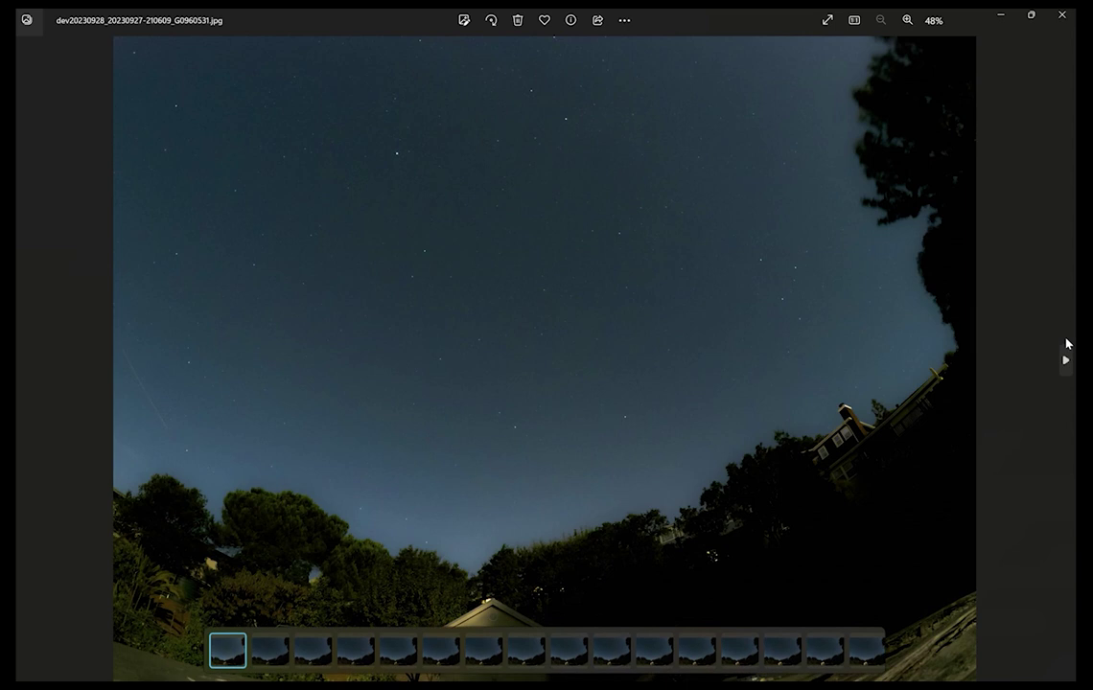
{"action": "left_click", "coordinate": [1068, 362]}
{"action": "left_click", "coordinate": [1068, 362]}
{"action": "left_click", "coordinate": [1068, 362]}
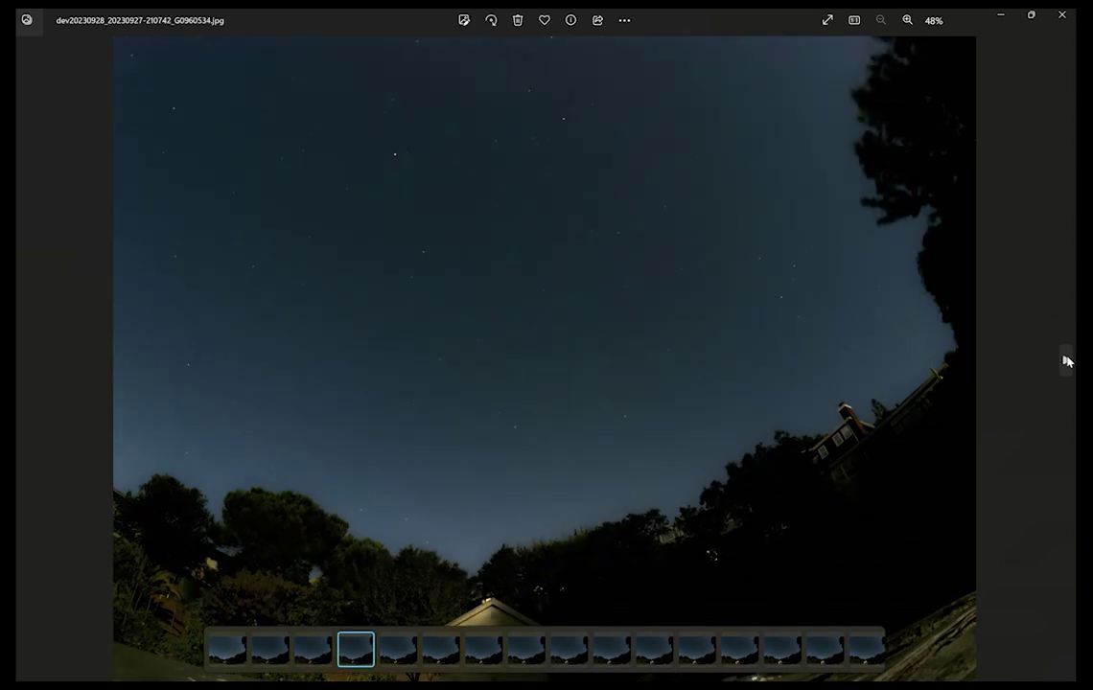
{"action": "left_click", "coordinate": [1067, 361]}
{"action": "left_click", "coordinate": [1067, 362]}
{"action": "left_click", "coordinate": [1067, 361]}
{"action": "left_click", "coordinate": [1068, 361]}
{"action": "left_click", "coordinate": [1068, 361]}
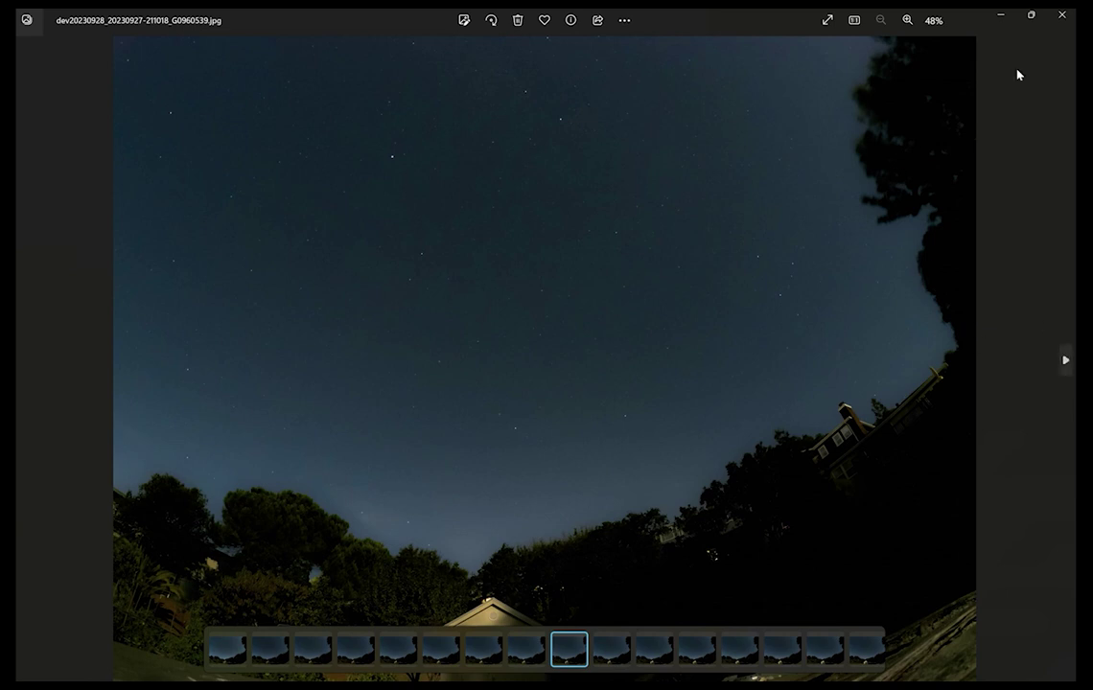
{"action": "left_click", "coordinate": [1059, 21]}
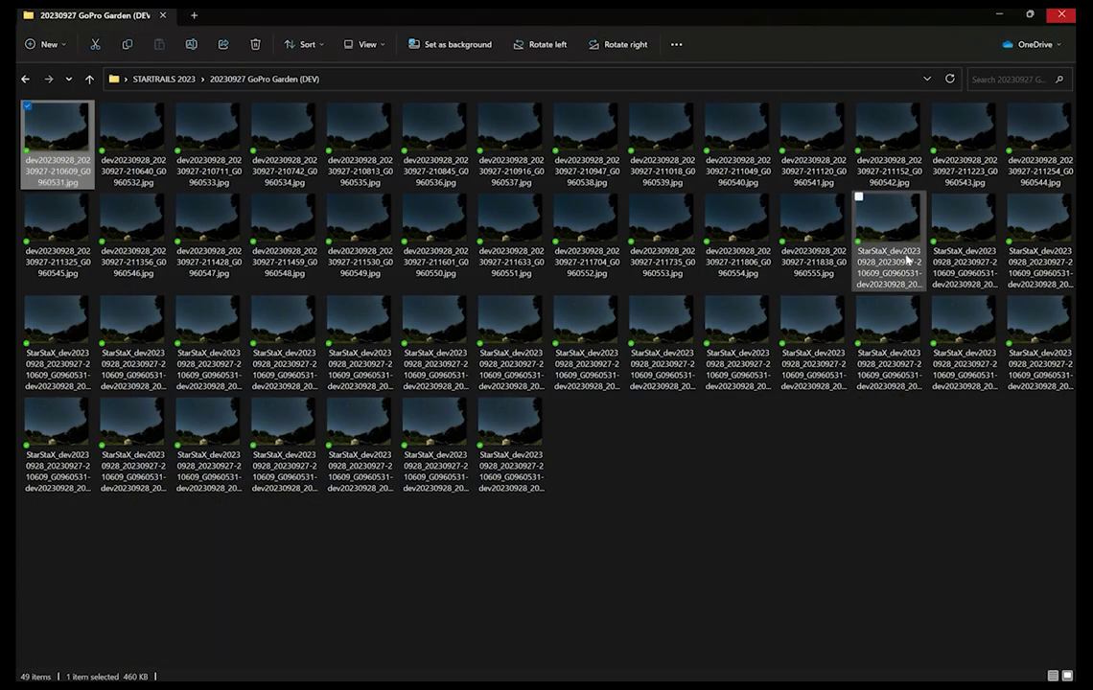
Reopen the first cumulative StarStaX image and page through the following frames for comparison, closing the viewer at the end
{"action": "left_click", "coordinate": [907, 257]}
{"action": "double_click", "coordinate": [871, 325]}
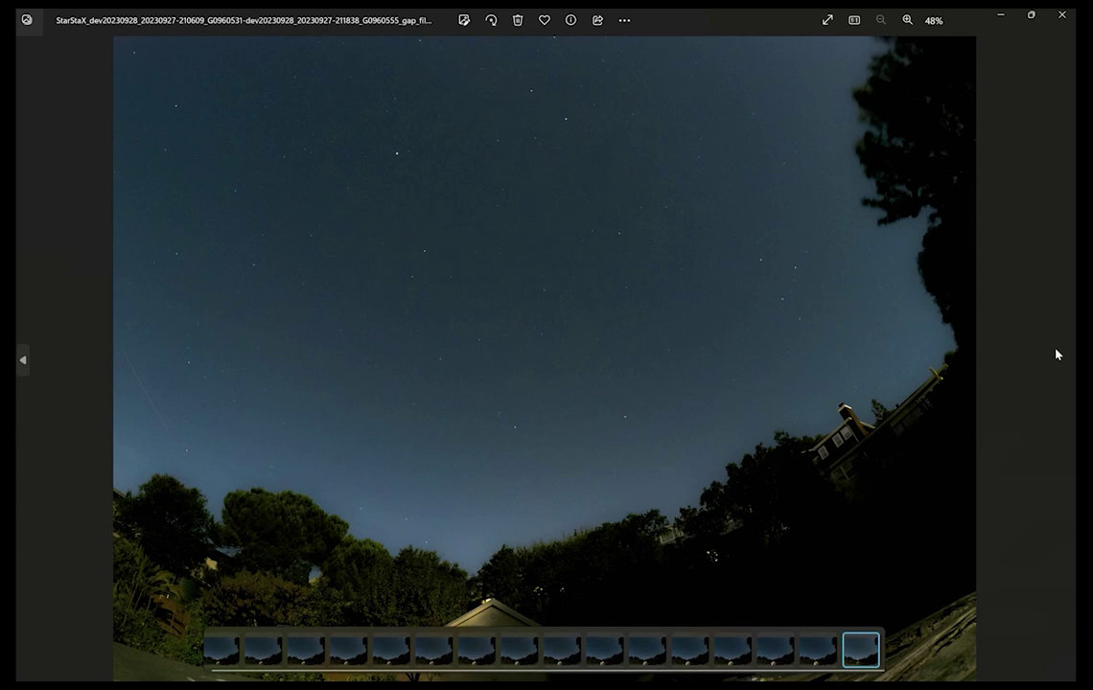
{"action": "mouse_move", "coordinate": [1067, 372]}
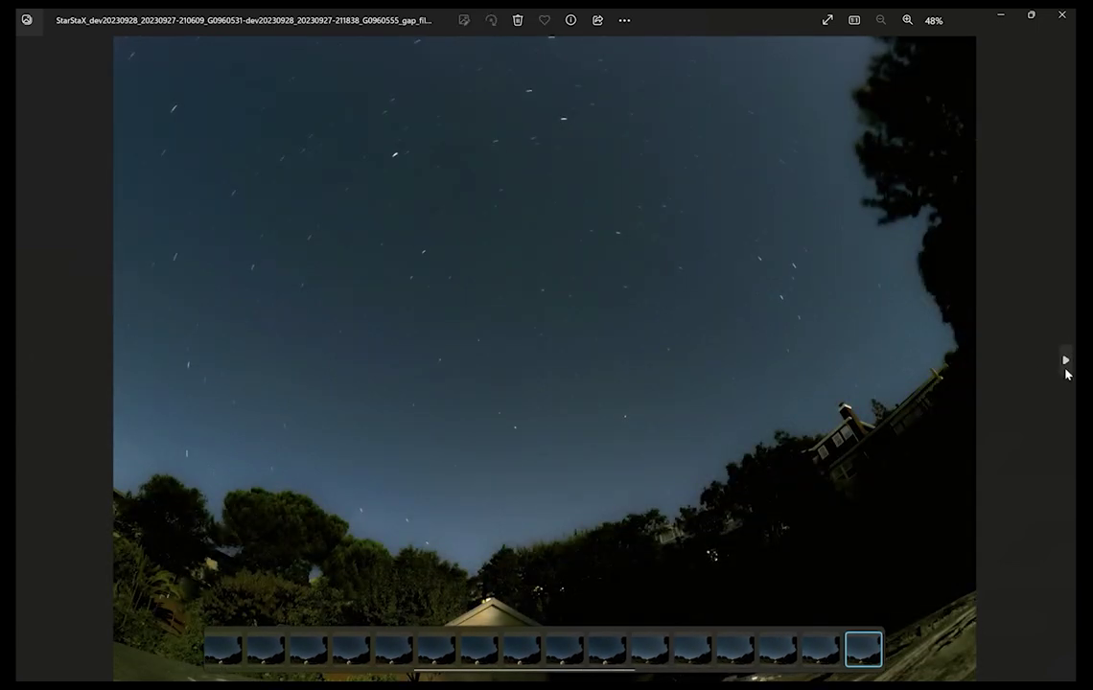
{"action": "left_click", "coordinate": [1062, 14]}
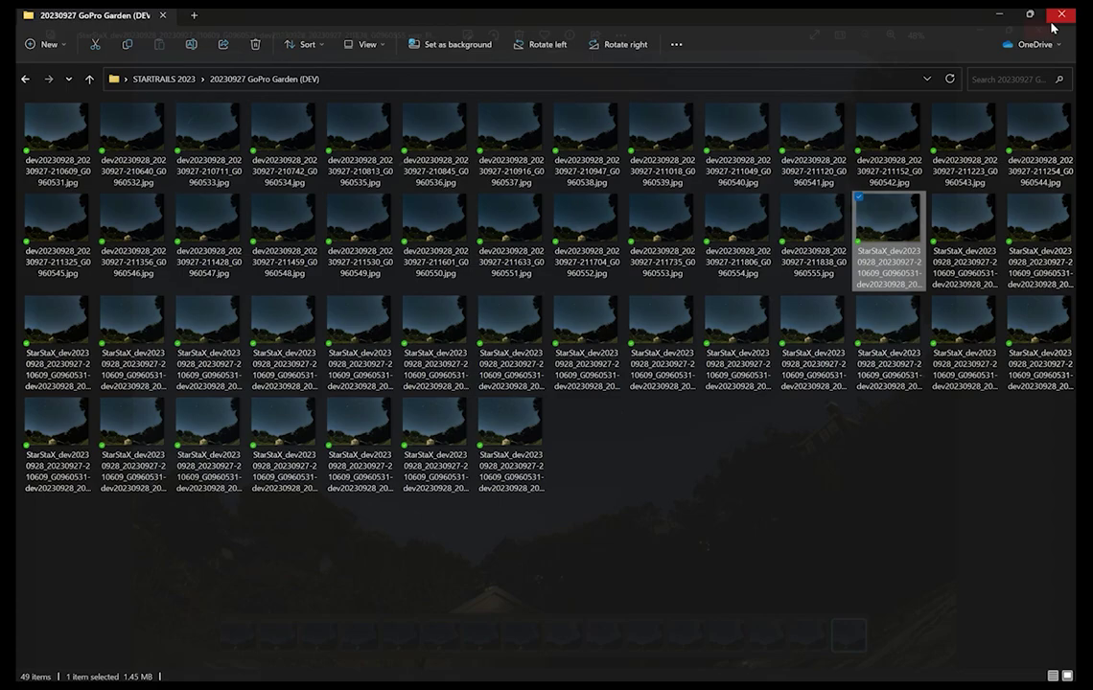
Go up to STARTRAILS 2023, reopen the 20230927 GoPro Garden (DEV) folder and inspect photos G0960531 to G0960542 for unwanted light trails
{"action": "left_click_drag", "start_coordinate": [729, 404], "coordinate": [691, 414]}
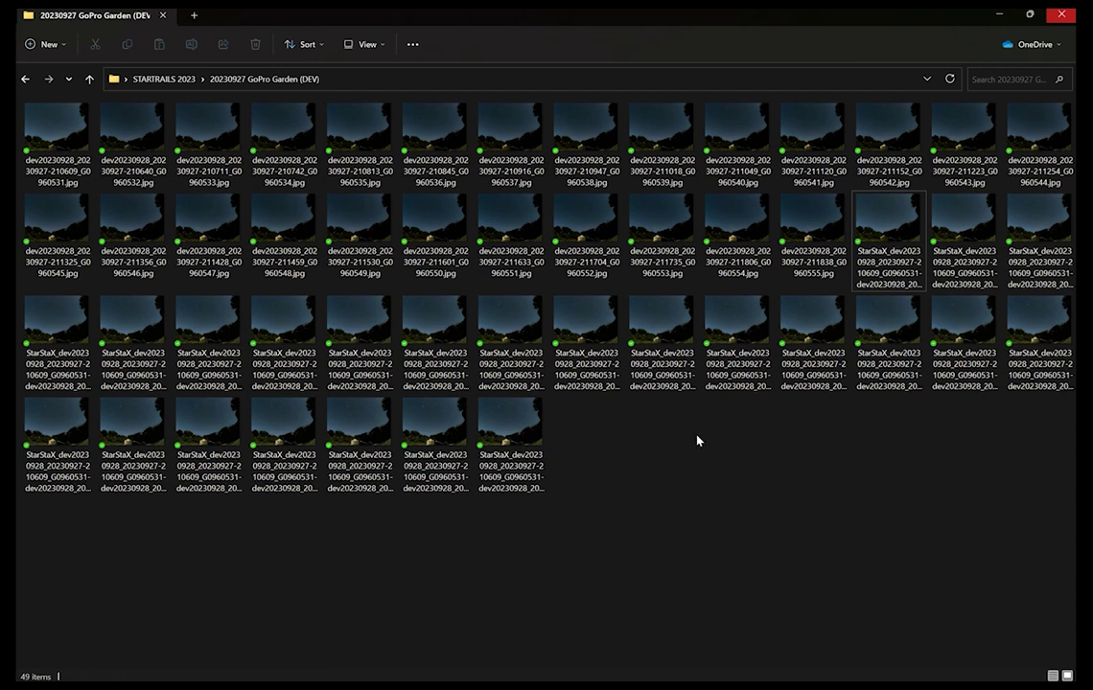
{"action": "left_click", "coordinate": [188, 79]}
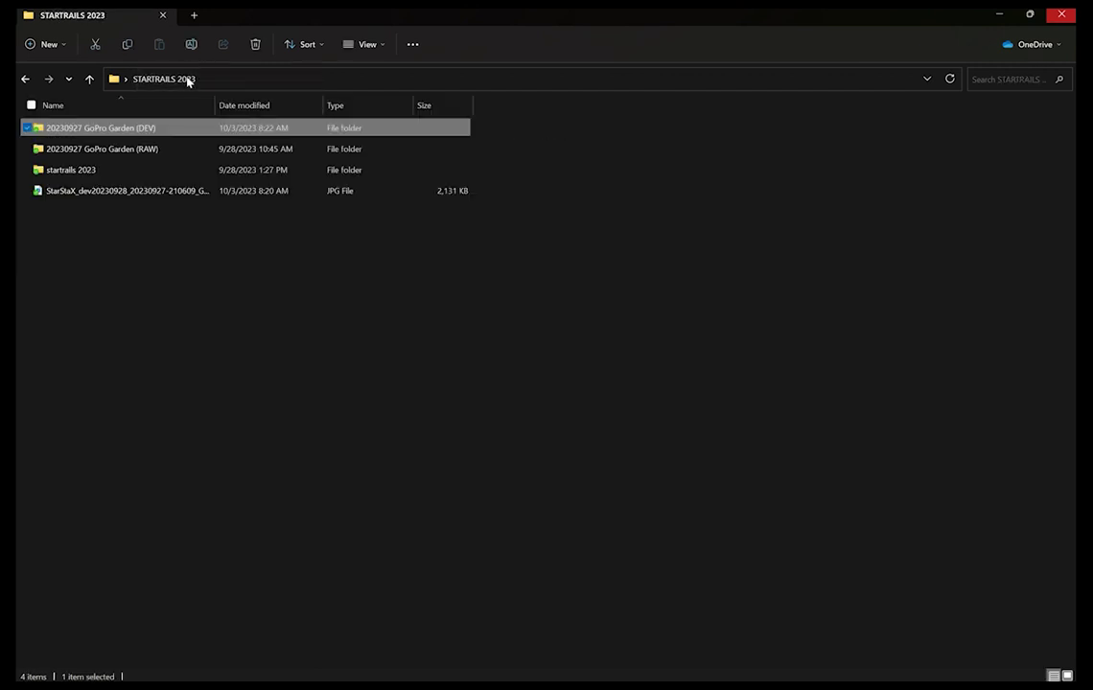
{"action": "double_click", "coordinate": [148, 136]}
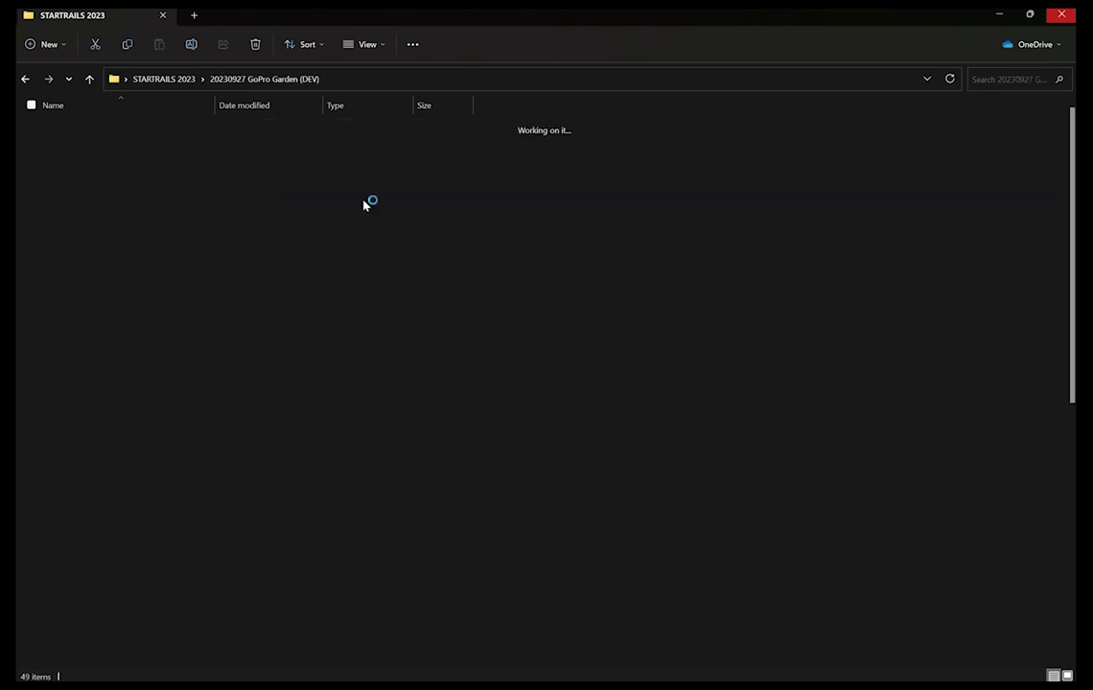
{"action": "double_click", "coordinate": [83, 182]}
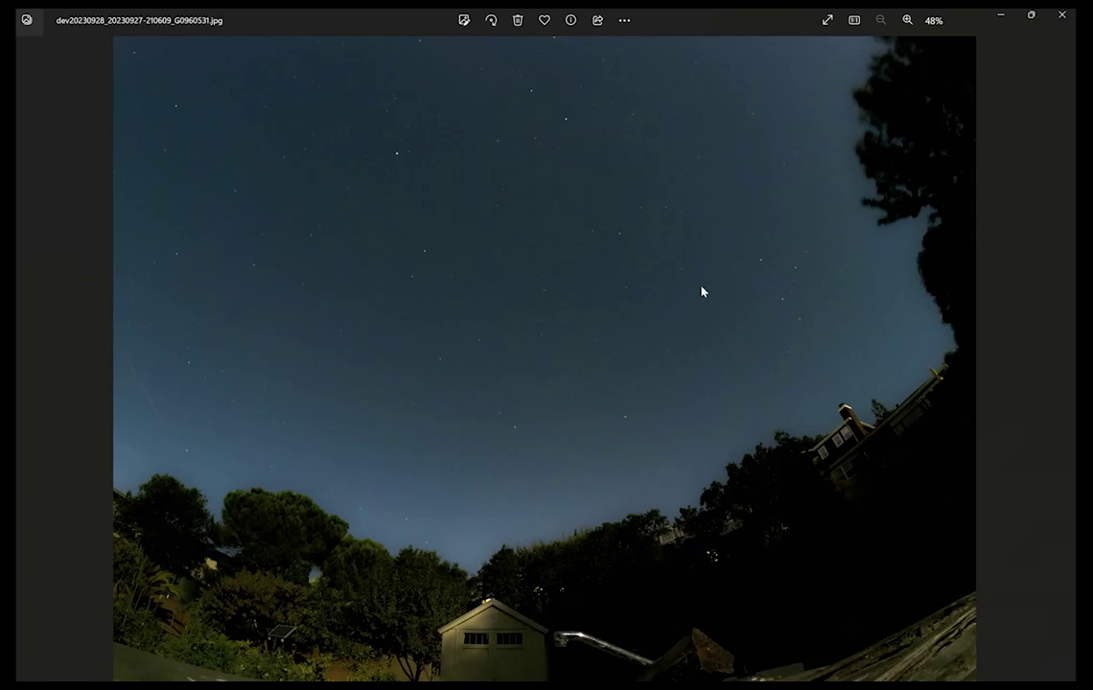
{"action": "mouse_move", "coordinate": [1069, 390]}
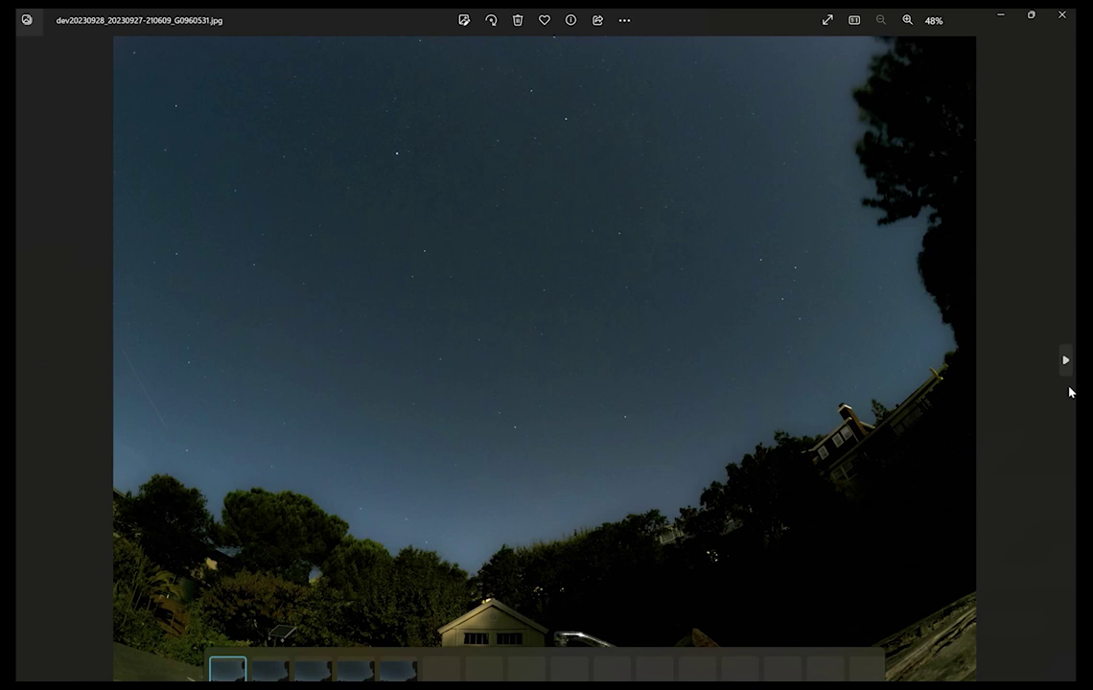
{"action": "left_click", "coordinate": [1064, 364]}
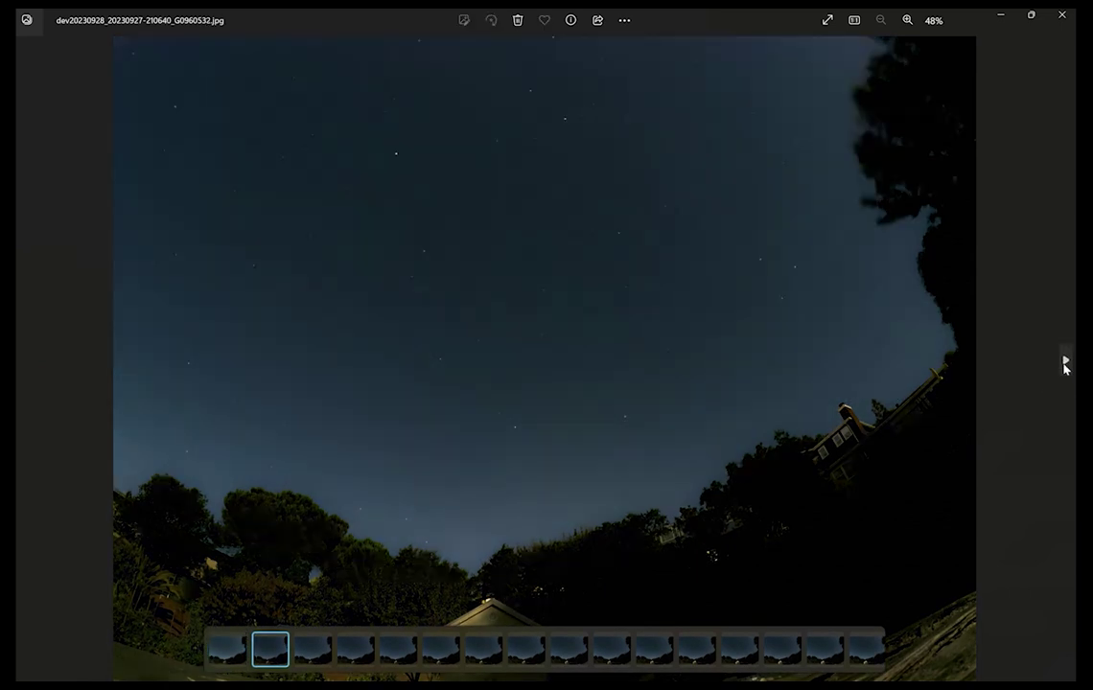
{"action": "left_click", "coordinate": [1065, 365]}
{"action": "left_click", "coordinate": [1065, 364]}
{"action": "left_click", "coordinate": [1065, 364]}
{"action": "left_click", "coordinate": [1065, 364]}
{"action": "left_click", "coordinate": [1065, 364]}
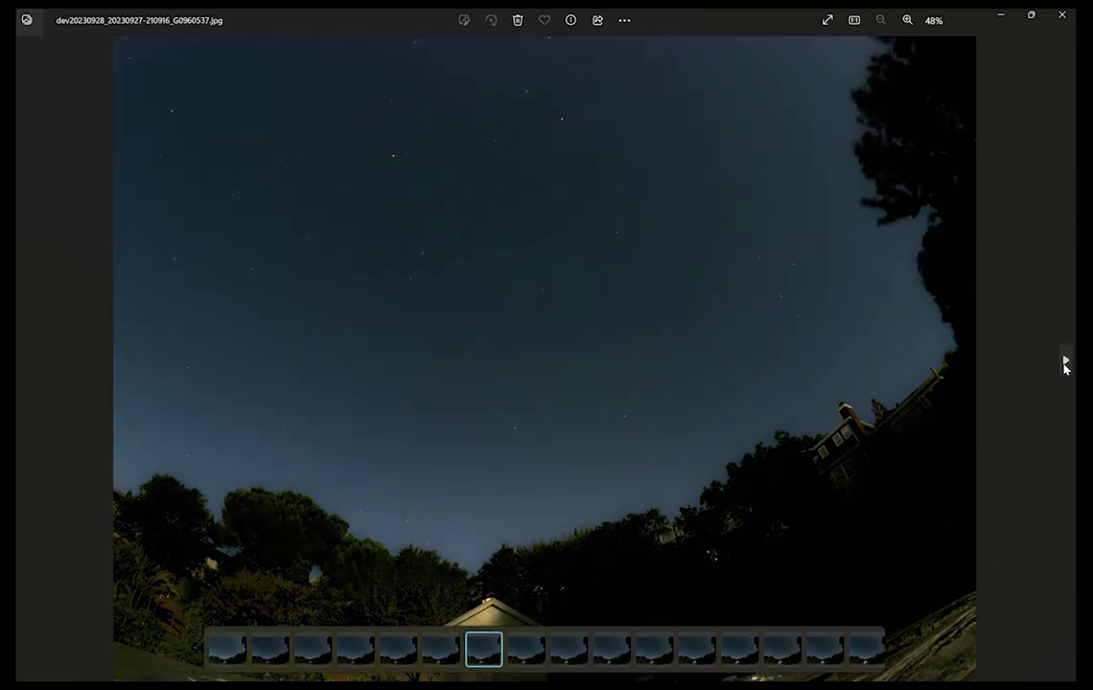
{"action": "left_click", "coordinate": [1064, 365]}
{"action": "left_click", "coordinate": [1065, 364]}
{"action": "left_click", "coordinate": [1064, 365]}
{"action": "left_click", "coordinate": [1065, 365]}
{"action": "left_click", "coordinate": [1064, 365]}
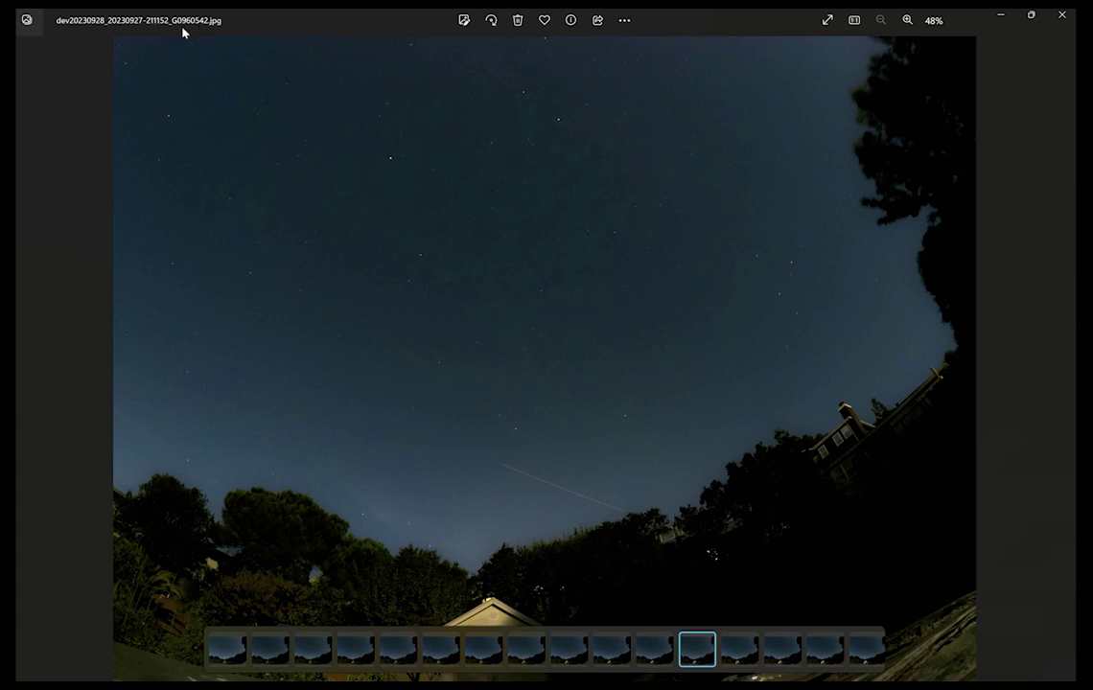
Continue inspecting the developed photos for unwanted light trails from G0960543 to G0960549, closing the viewer at the end
{"action": "left_click", "coordinate": [1065, 363]}
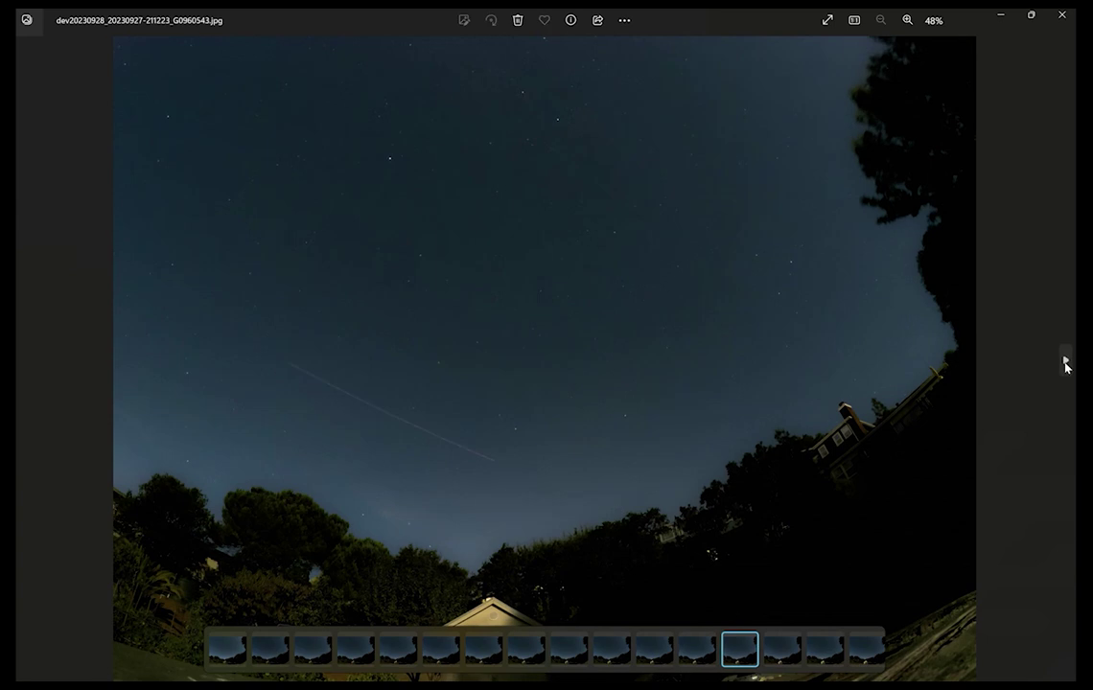
{"action": "left_click", "coordinate": [1066, 362]}
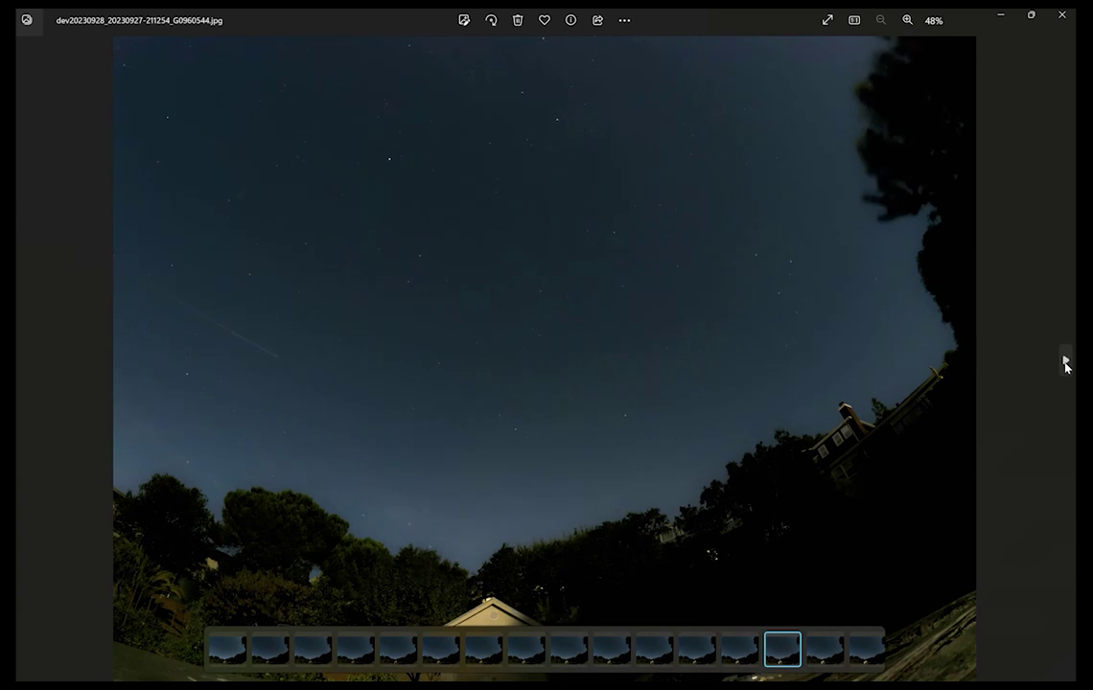
{"action": "left_click", "coordinate": [1065, 363]}
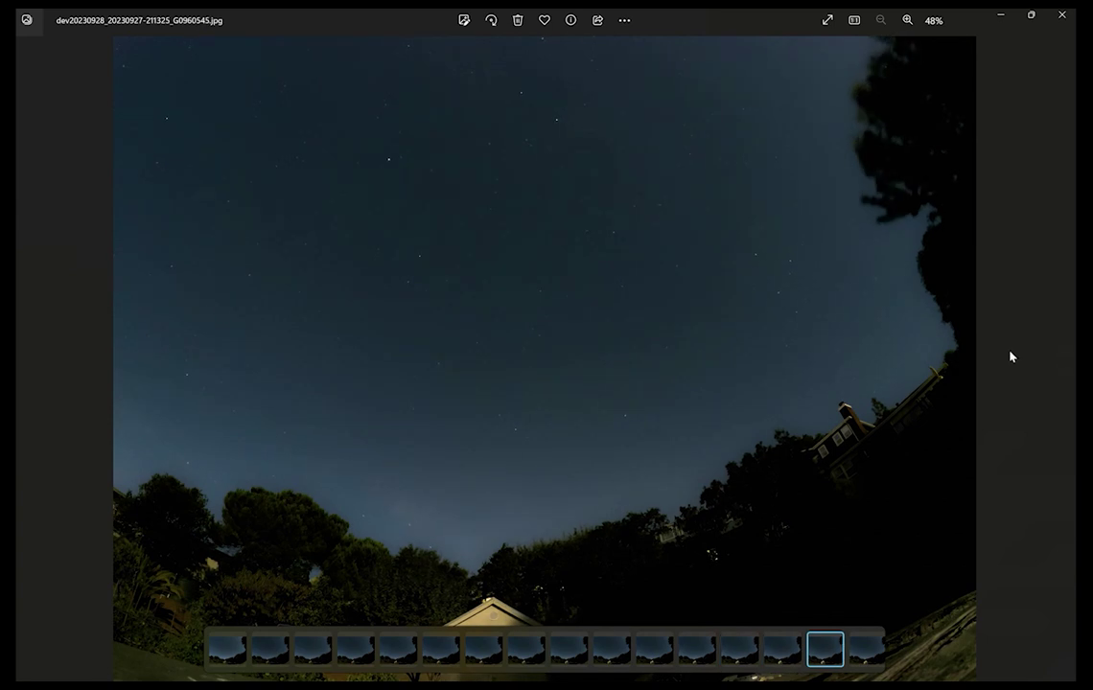
{"action": "left_click", "coordinate": [1067, 363]}
{"action": "left_click", "coordinate": [1067, 363]}
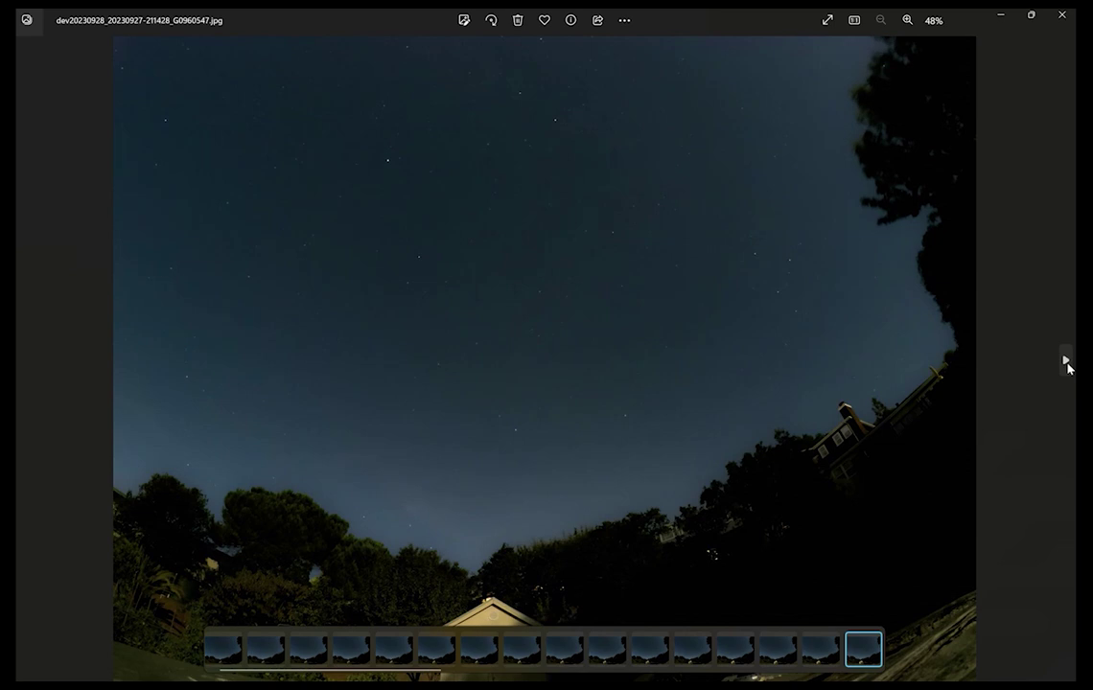
{"action": "left_click", "coordinate": [1066, 362]}
{"action": "left_click", "coordinate": [1067, 363]}
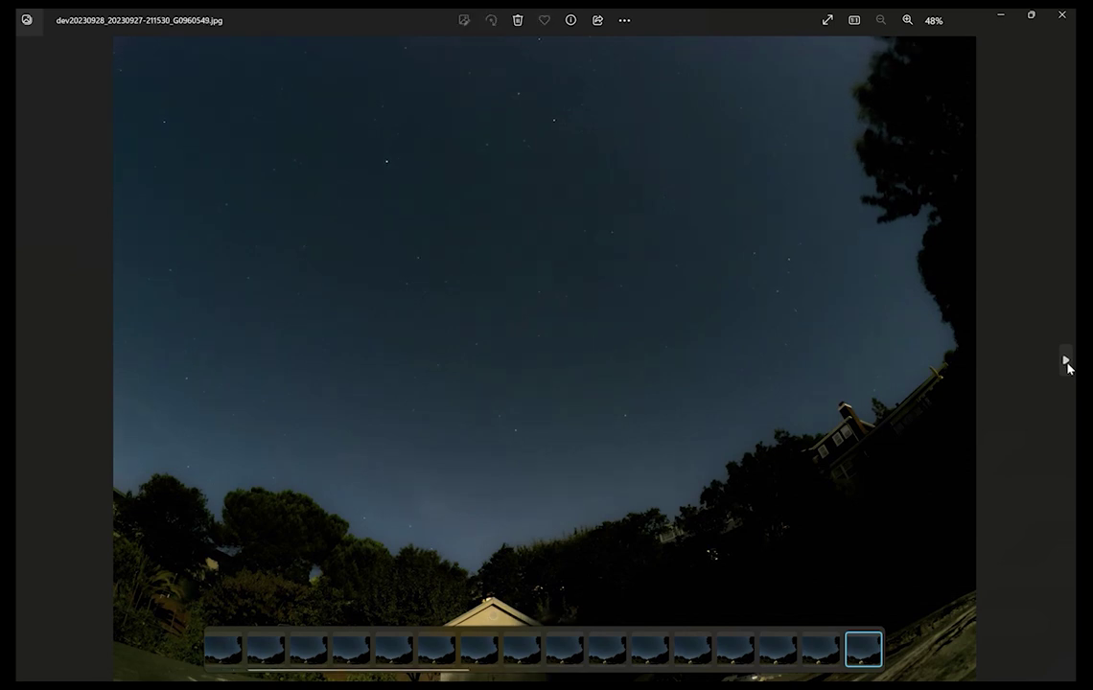
{"action": "left_click", "coordinate": [1062, 19]}
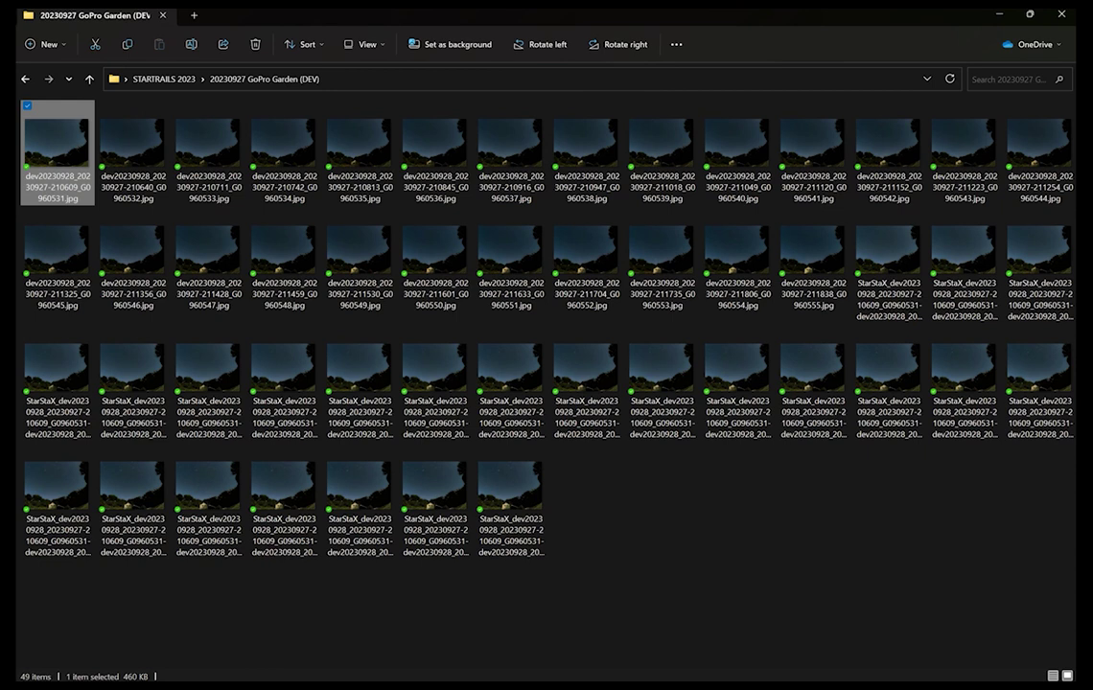
Clear the images in StarStaX and load developed photos G0960531 to G0960555 from the (DEV) folder, leaving out G0960542, G0960543 and G0960544
{"action": "key", "text": "alt+Tab"}
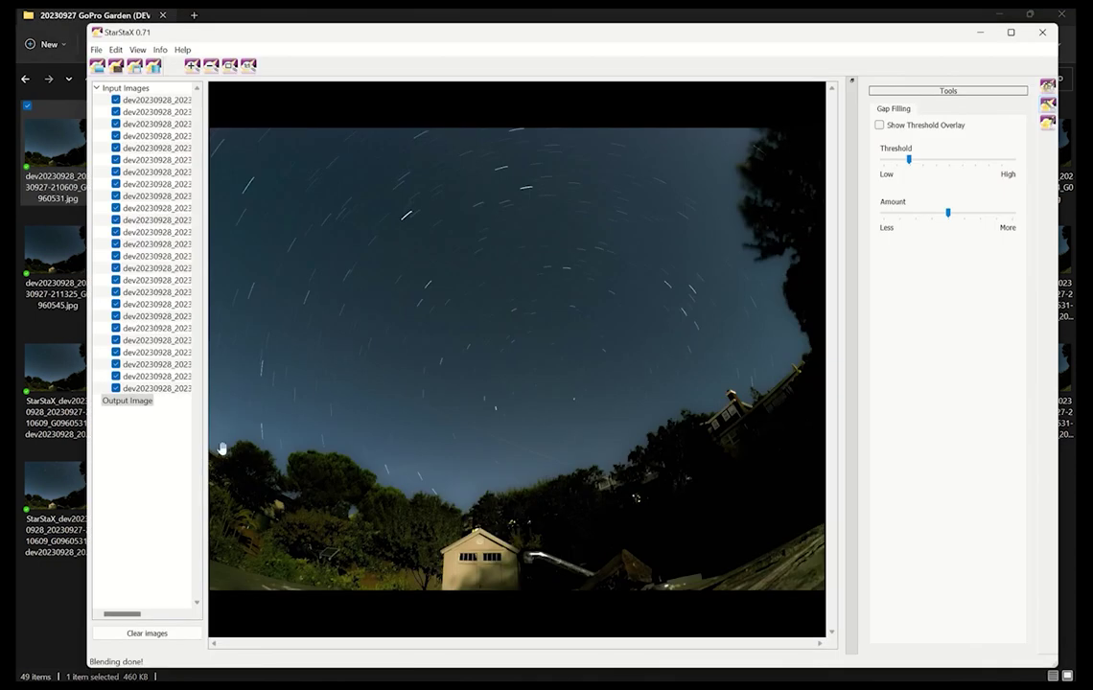
{"action": "left_click", "coordinate": [165, 634]}
{"action": "left_click", "coordinate": [57, 602]}
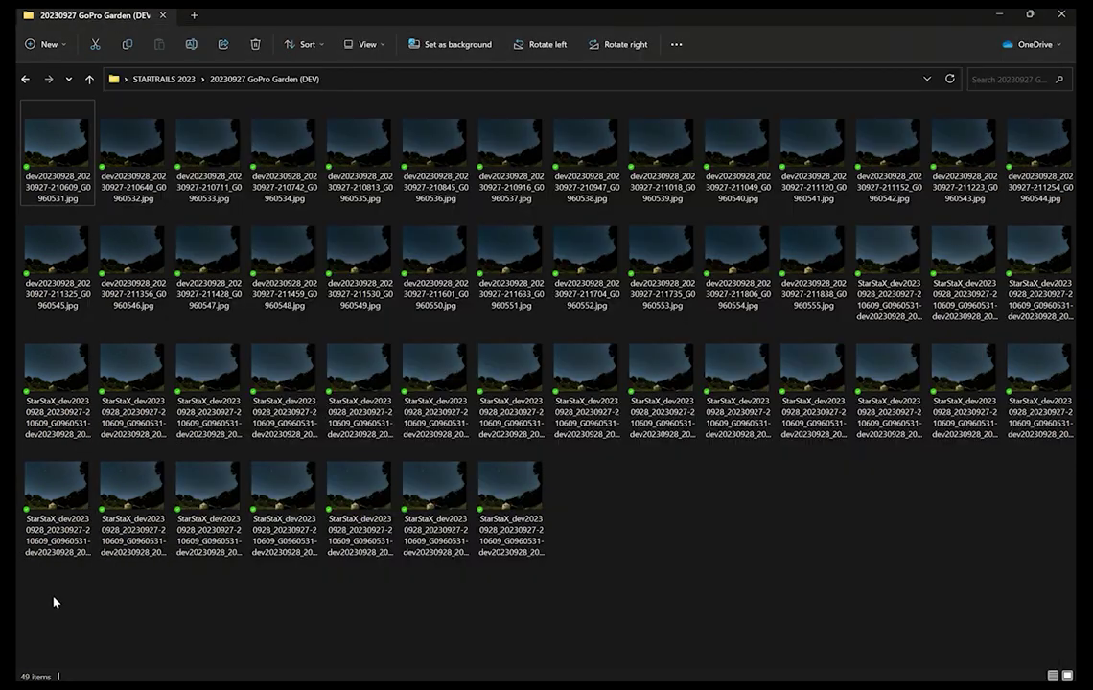
{"action": "left_click", "coordinate": [841, 271], "text": "shift"}
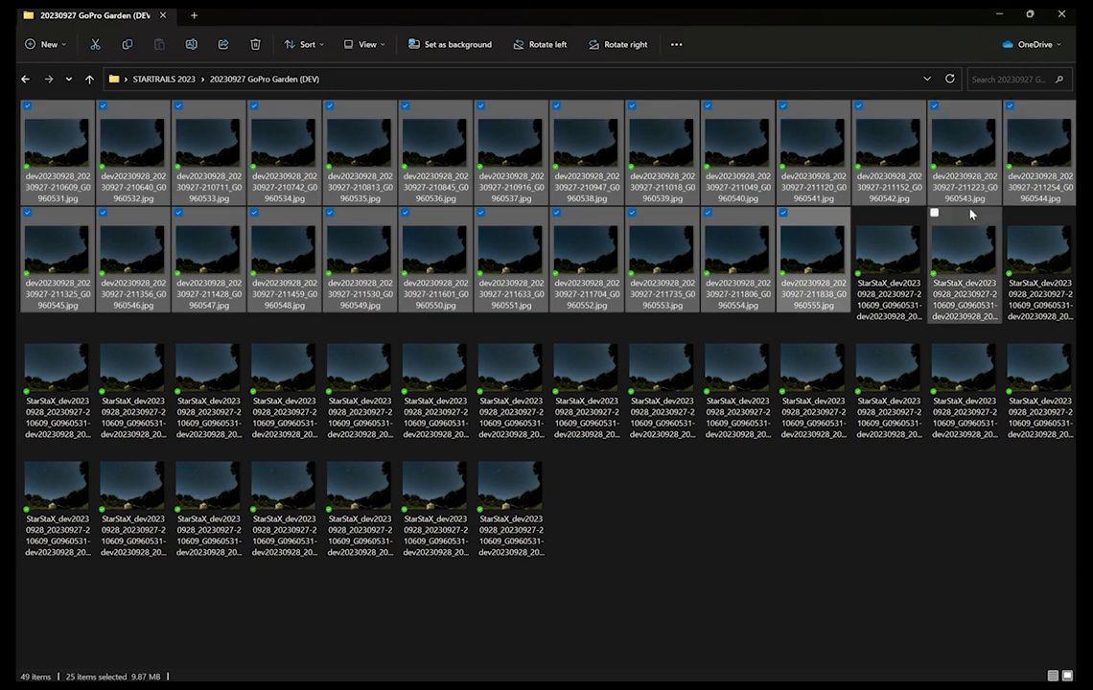
{"action": "left_click", "coordinate": [896, 185], "text": "ctrl"}
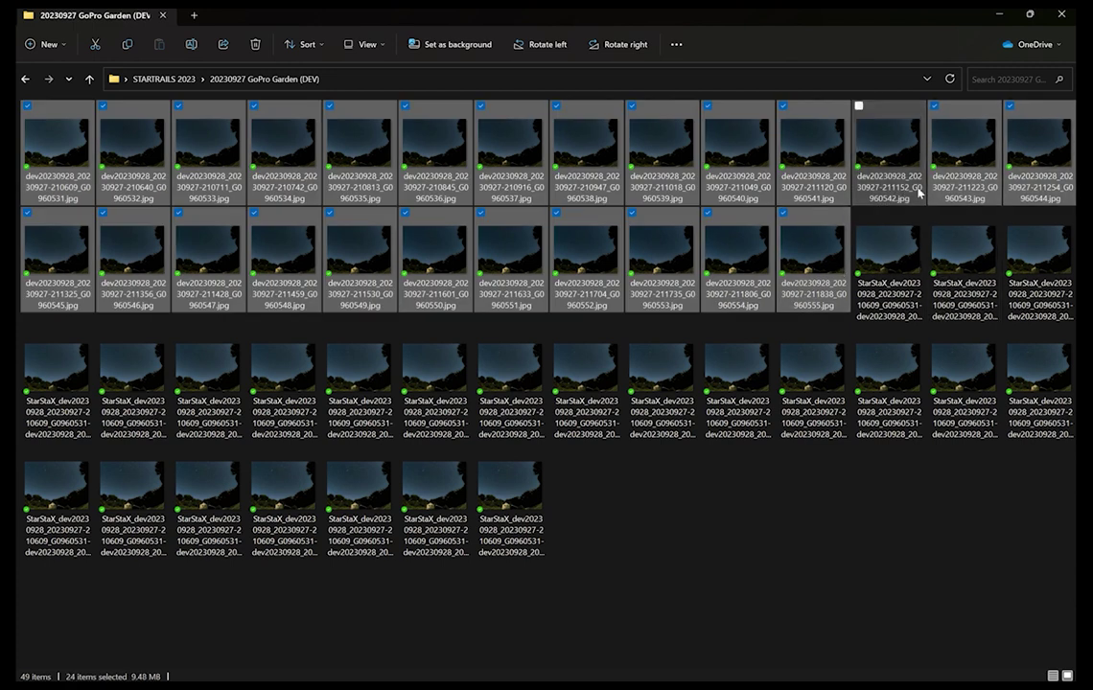
{"action": "left_click", "coordinate": [1046, 192], "text": "ctrl"}
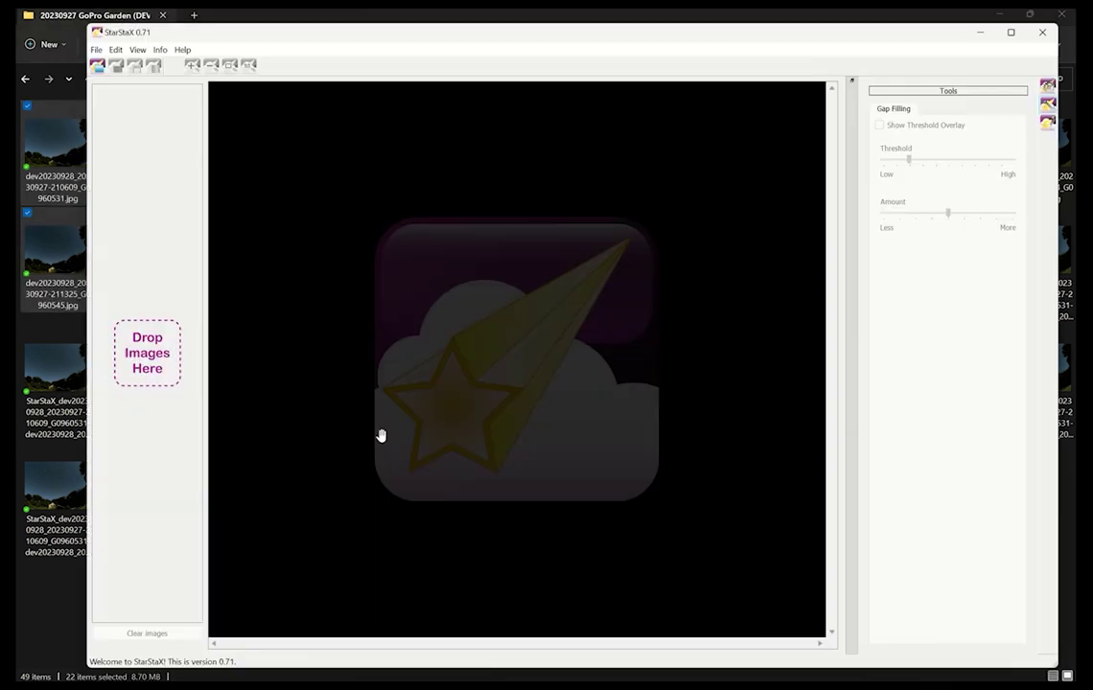
{"action": "left_click_drag", "start_coordinate": [56, 251], "coordinate": [134, 355]}
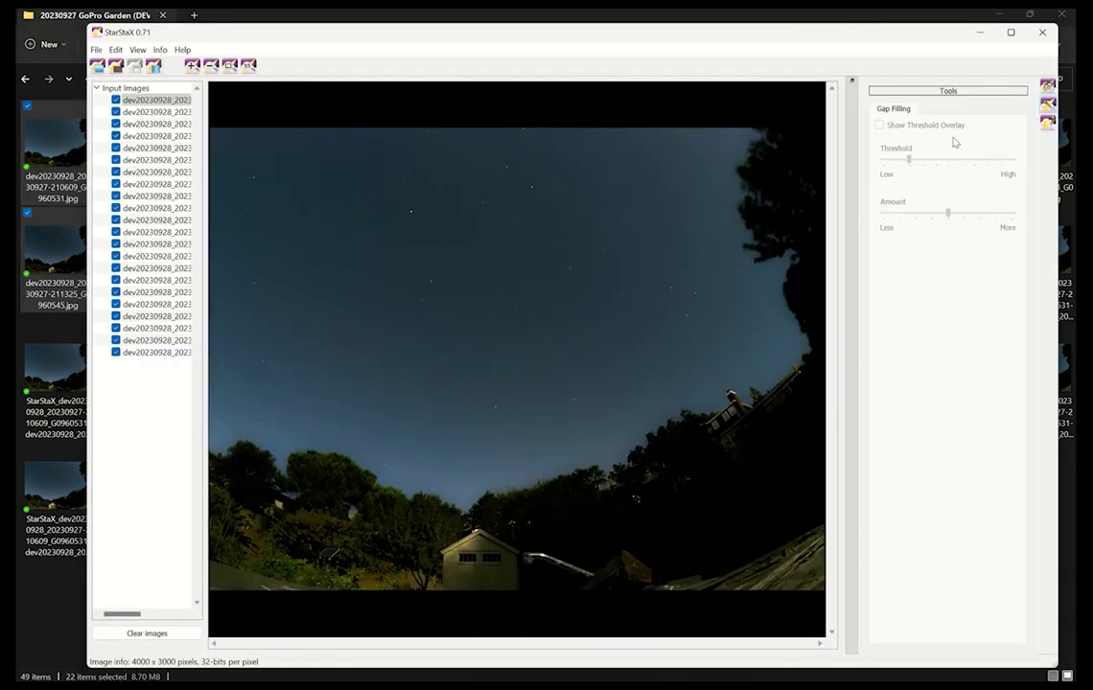
Disable cumulative image saving after each step in the StarStaX blending preferences
{"action": "left_click", "coordinate": [1049, 88]}
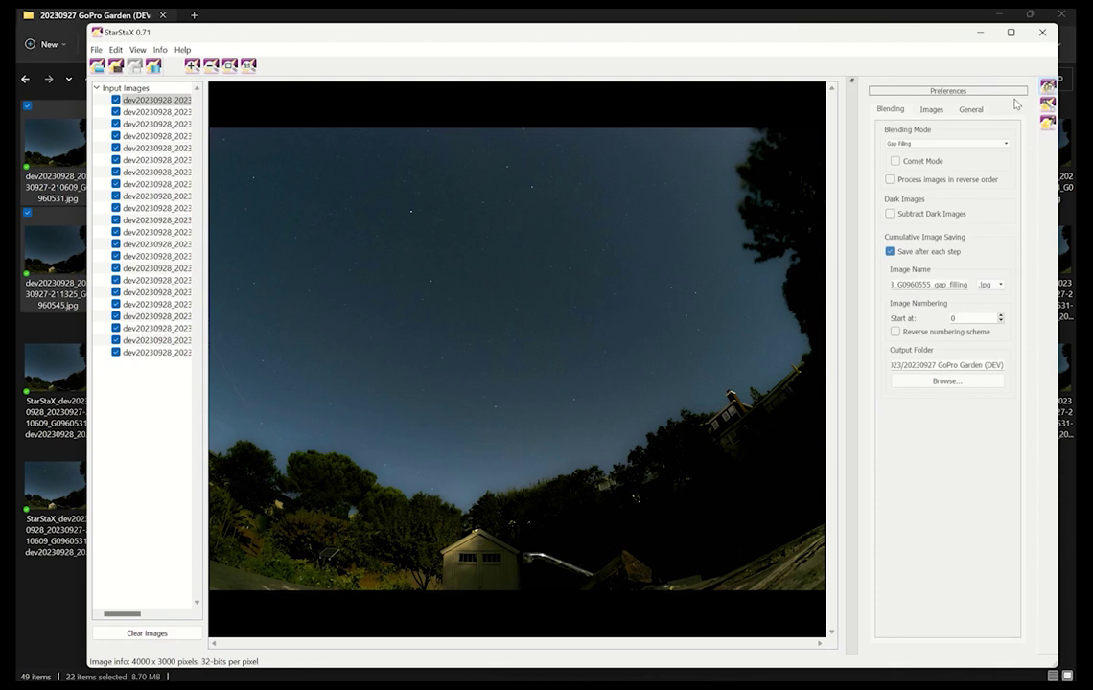
{"action": "left_click", "coordinate": [892, 252]}
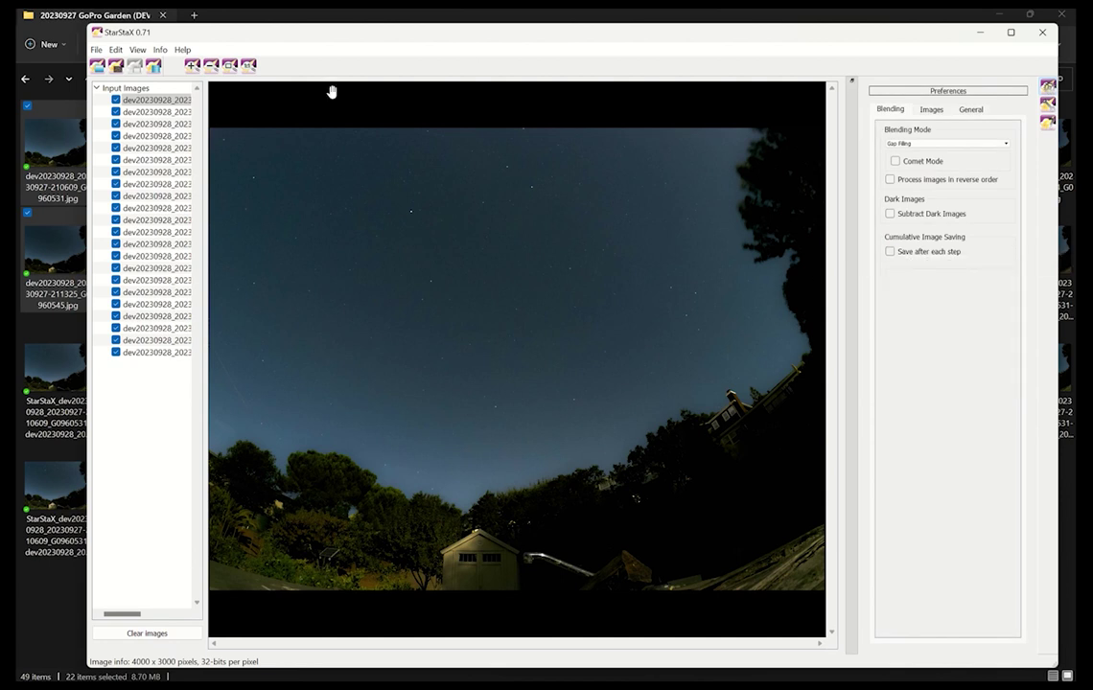
Blend the loaded photos into star trails, raising the gap-filling amount to its maximum and the threshold almost to High
{"action": "left_click", "coordinate": [157, 65]}
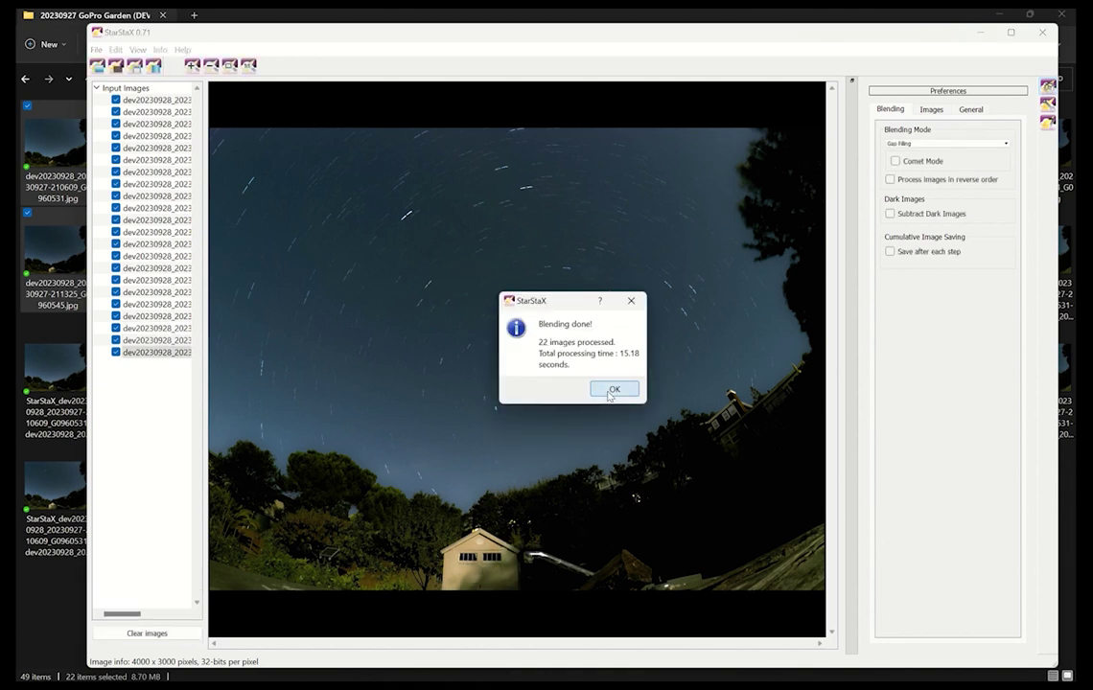
{"action": "left_click", "coordinate": [615, 389]}
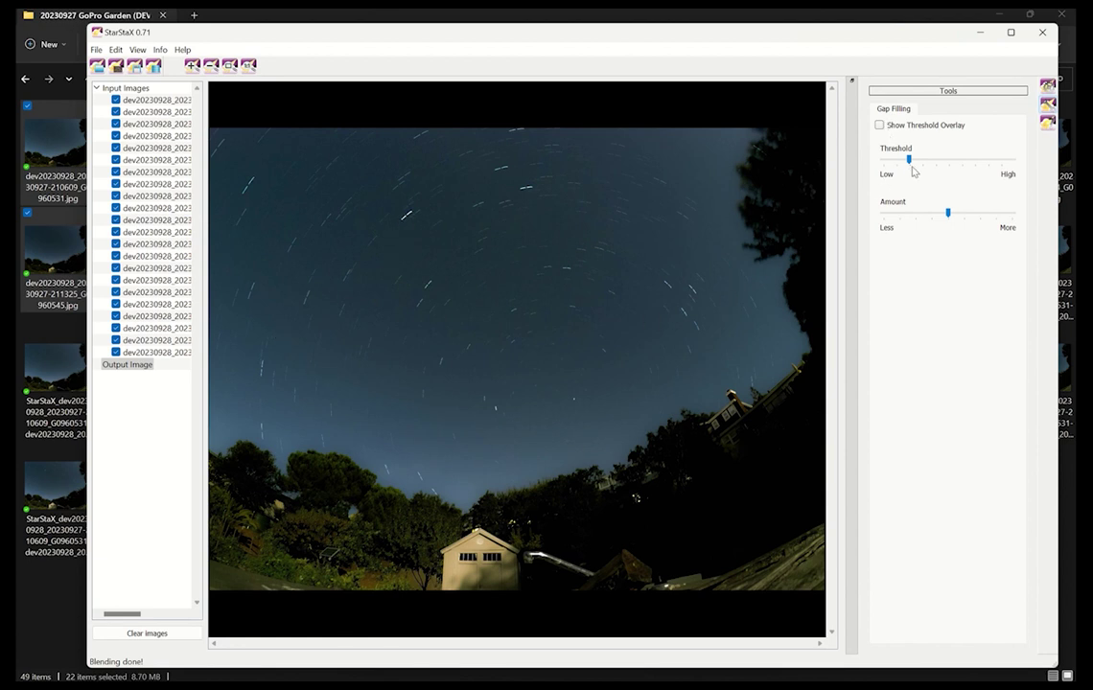
{"action": "left_click_drag", "start_coordinate": [909, 162], "coordinate": [929, 161]}
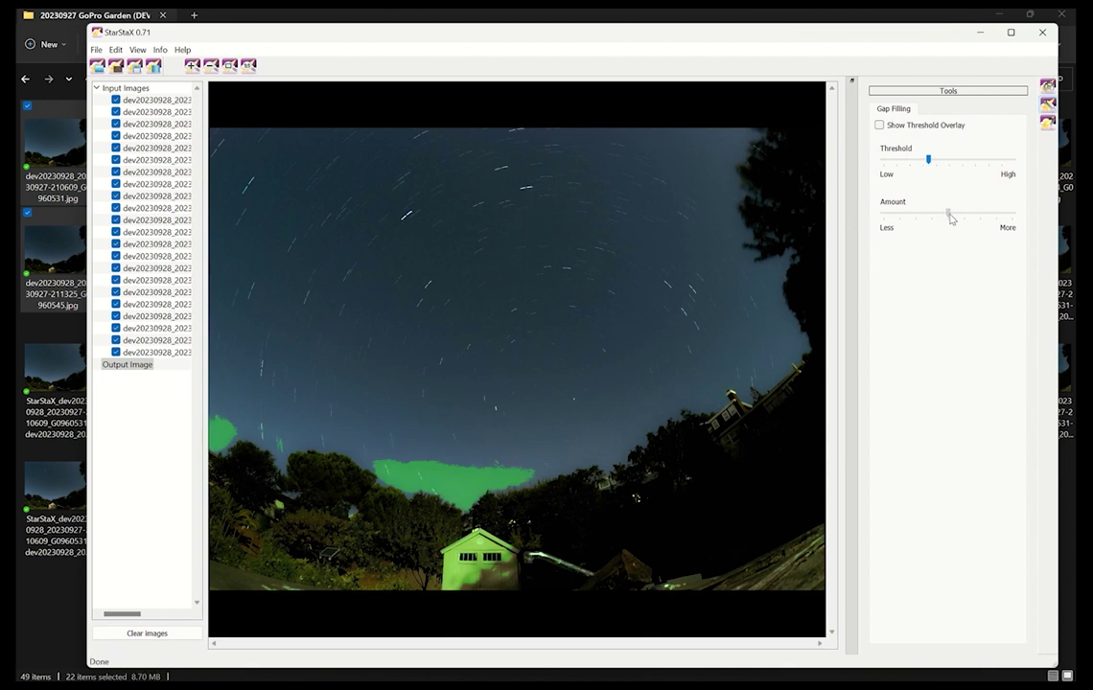
{"action": "left_click_drag", "start_coordinate": [951, 213], "coordinate": [1024, 222]}
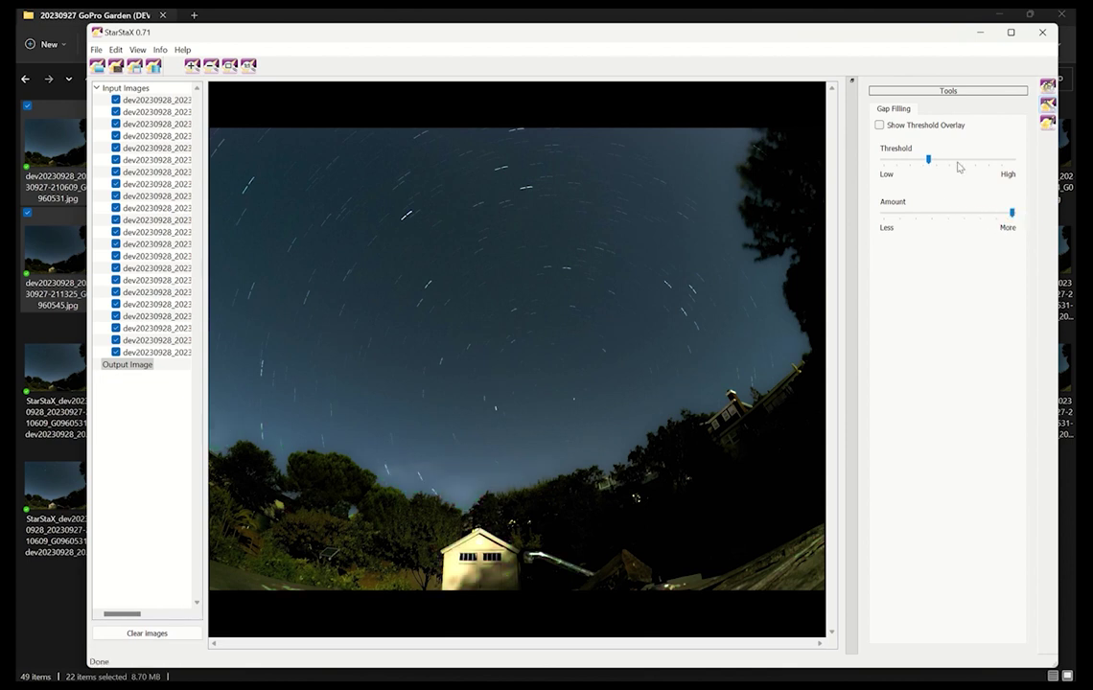
{"action": "left_click_drag", "start_coordinate": [929, 160], "coordinate": [1008, 161]}
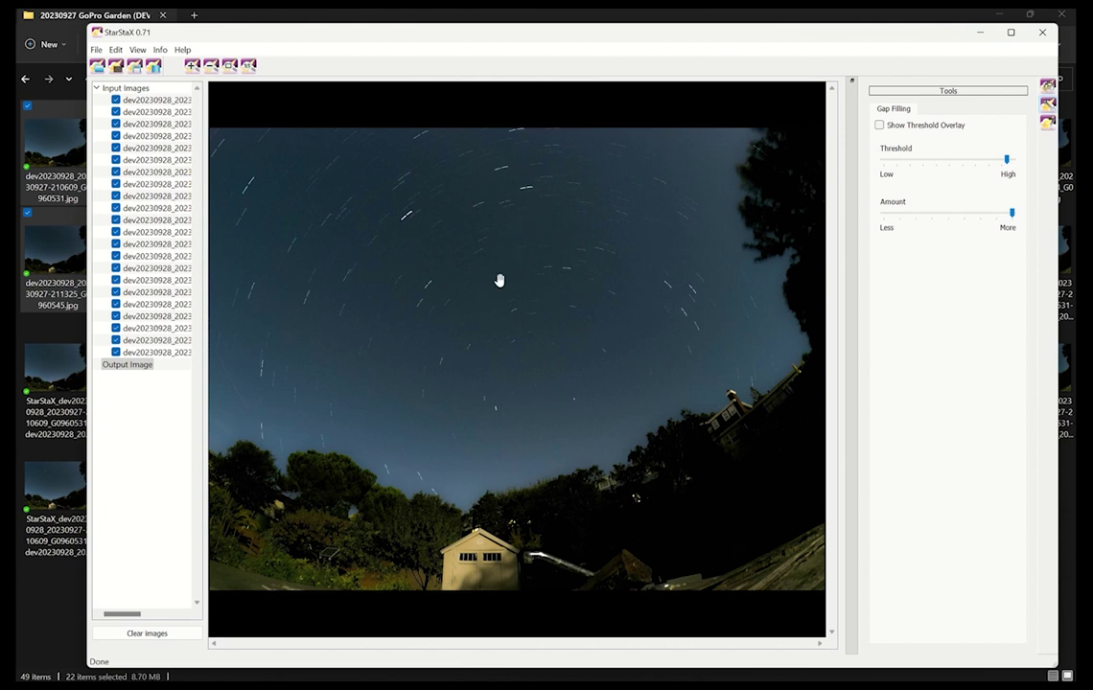
Switch to the (DEV) folder in File Explorer and select all cumulative StarStaX images, then only the developed photos G0960531 to G0960555
{"action": "left_click", "coordinate": [982, 34]}
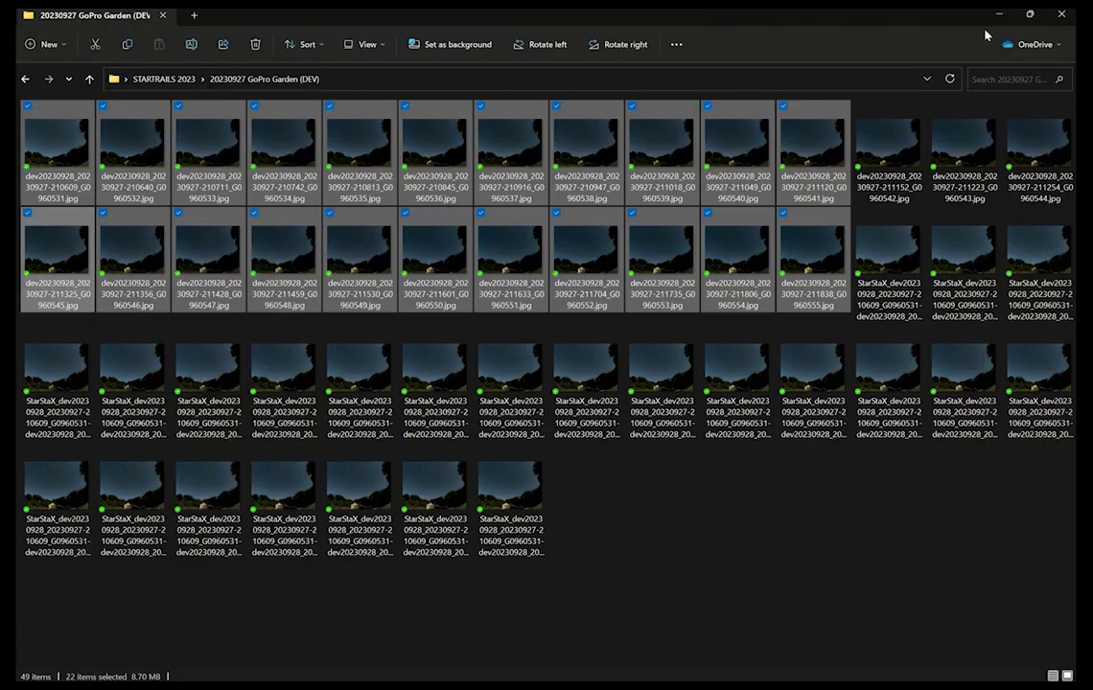
{"action": "left_click", "coordinate": [769, 456]}
{"action": "left_click", "coordinate": [909, 267]}
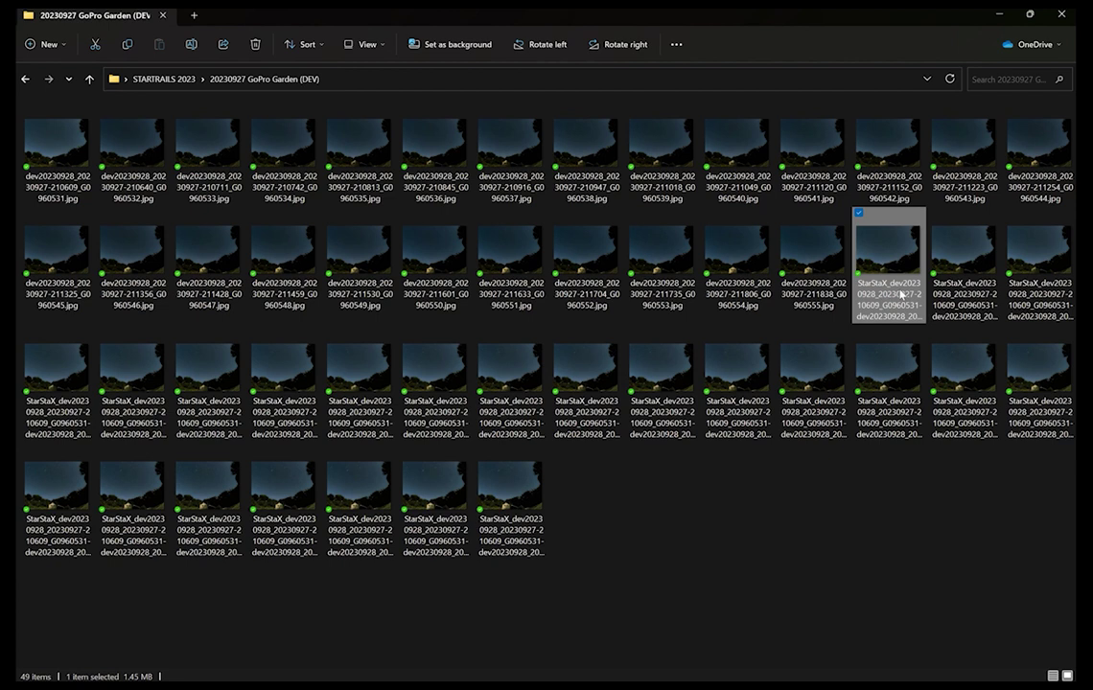
{"action": "left_click", "coordinate": [518, 504], "text": "shift"}
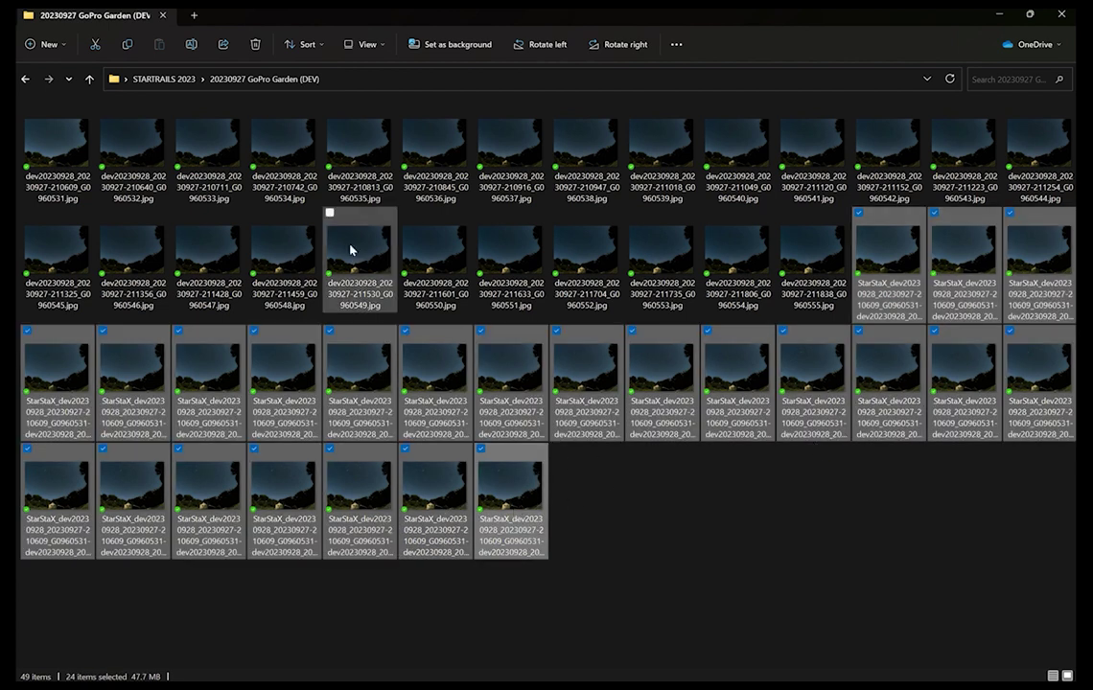
{"action": "left_click", "coordinate": [58, 173]}
{"action": "left_click", "coordinate": [786, 257], "text": "shift"}
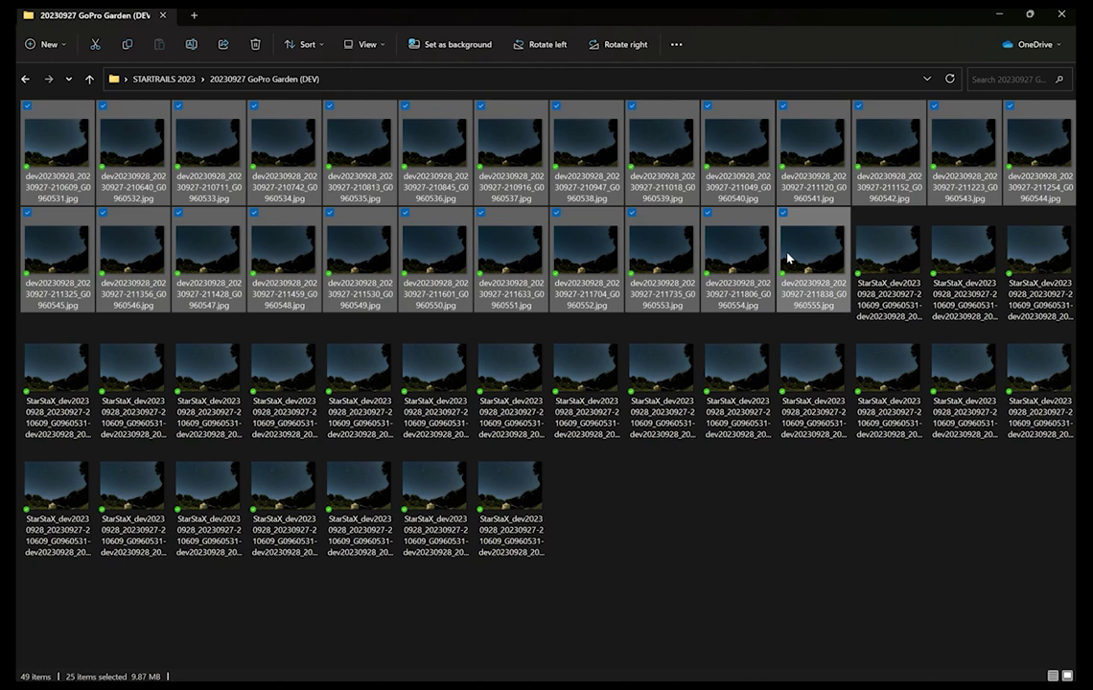
{"action": "mouse_move", "coordinate": [514, 9]}
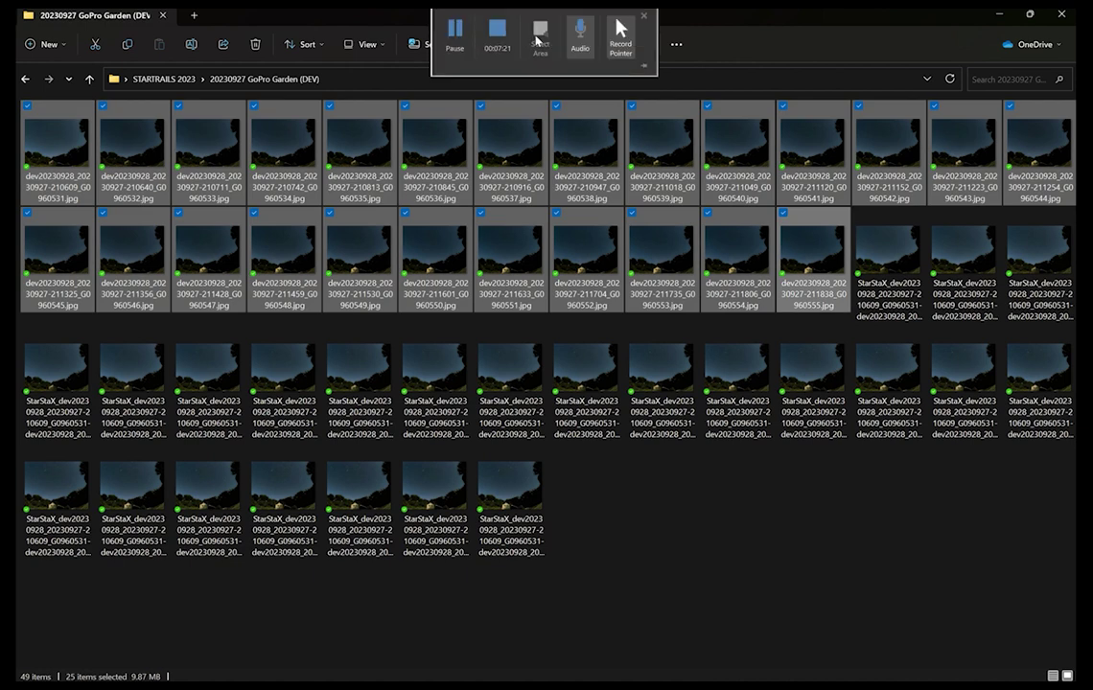